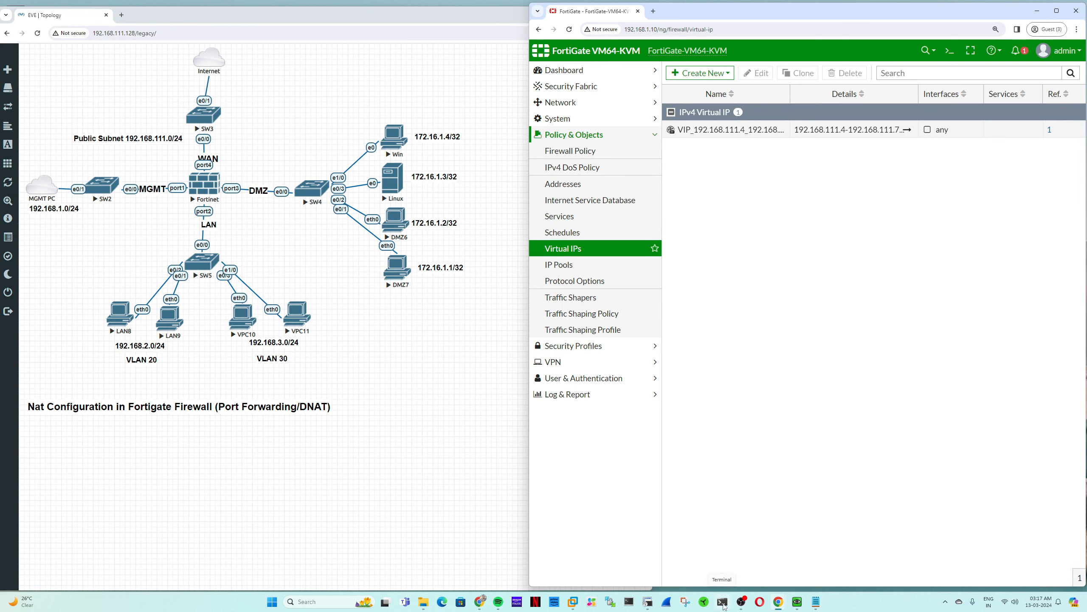
- Open a PowerShell terminal, move it off the topology diagram, and start typing 'telnet 192.168.111.7'
{"action": "left_click", "coordinate": [723, 602]}
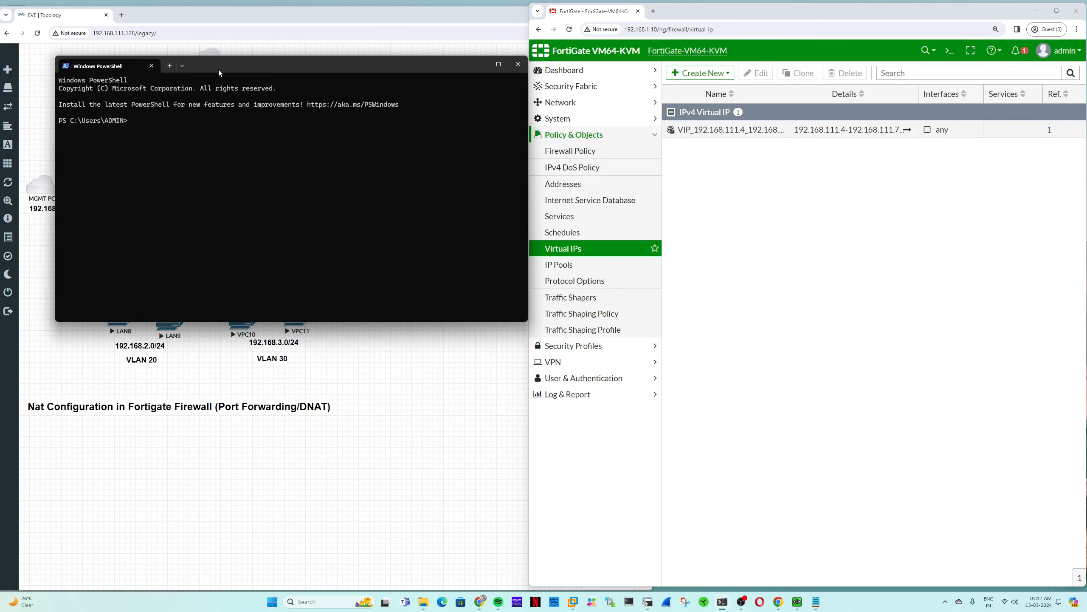
{"action": "left_click_drag", "start_coordinate": [219, 70], "coordinate": [307, 357]}
{"action": "type", "text": "telnet"}
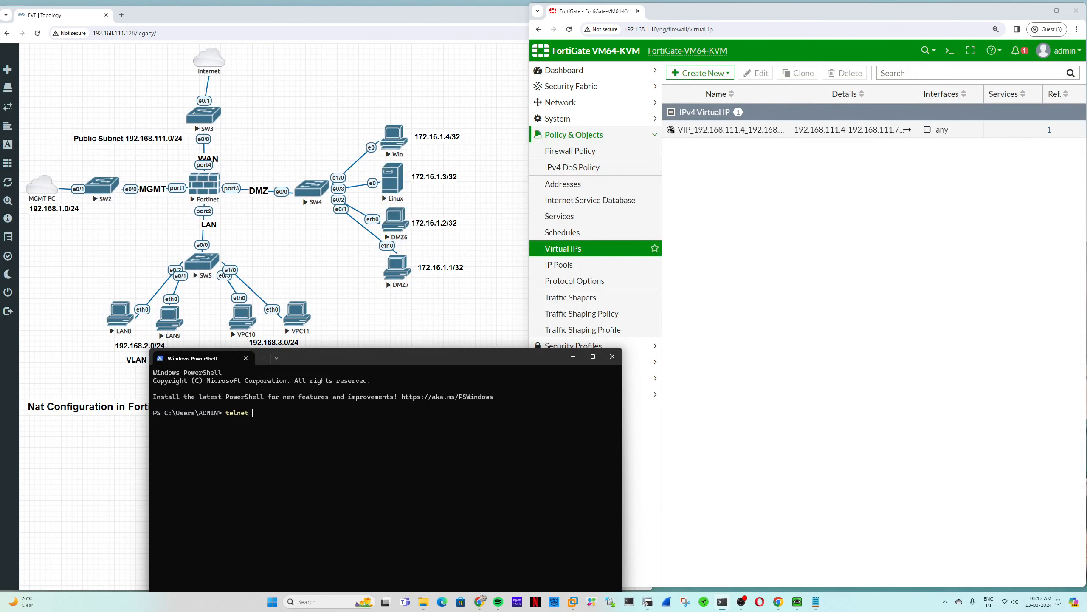
{"action": "type", "text": " 192.168.111.7"}
- Check the existing FortiGate VIP's external IP range, then close it without saving
{"action": "left_click", "coordinate": [702, 241]}
{"action": "double_click", "coordinate": [754, 130]}
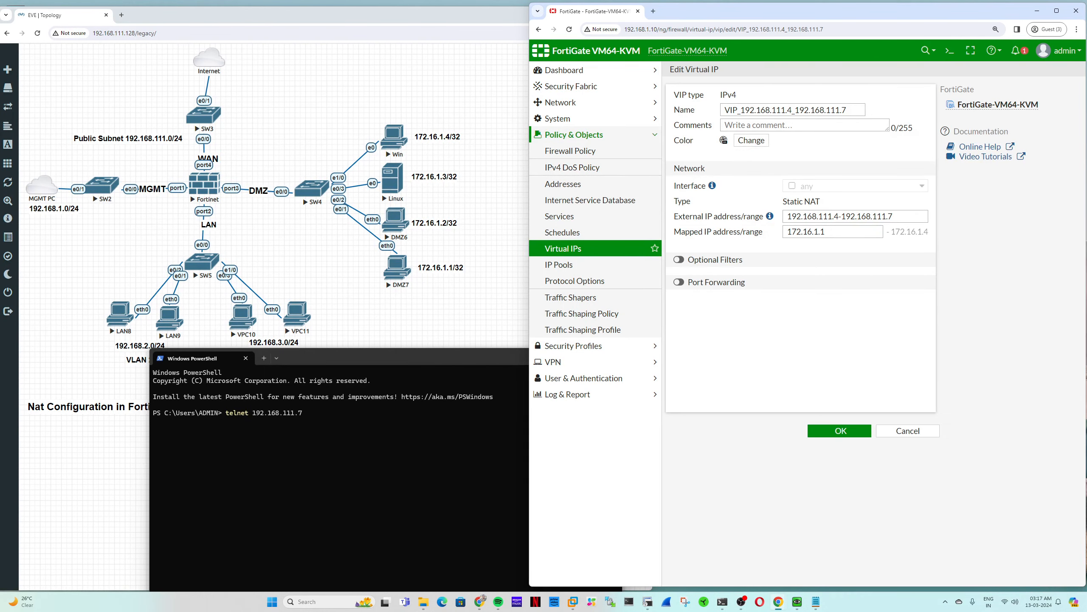
{"action": "triple_click", "coordinate": [870, 210]}
{"action": "left_click_drag", "start_coordinate": [894, 217], "coordinate": [834, 216]}
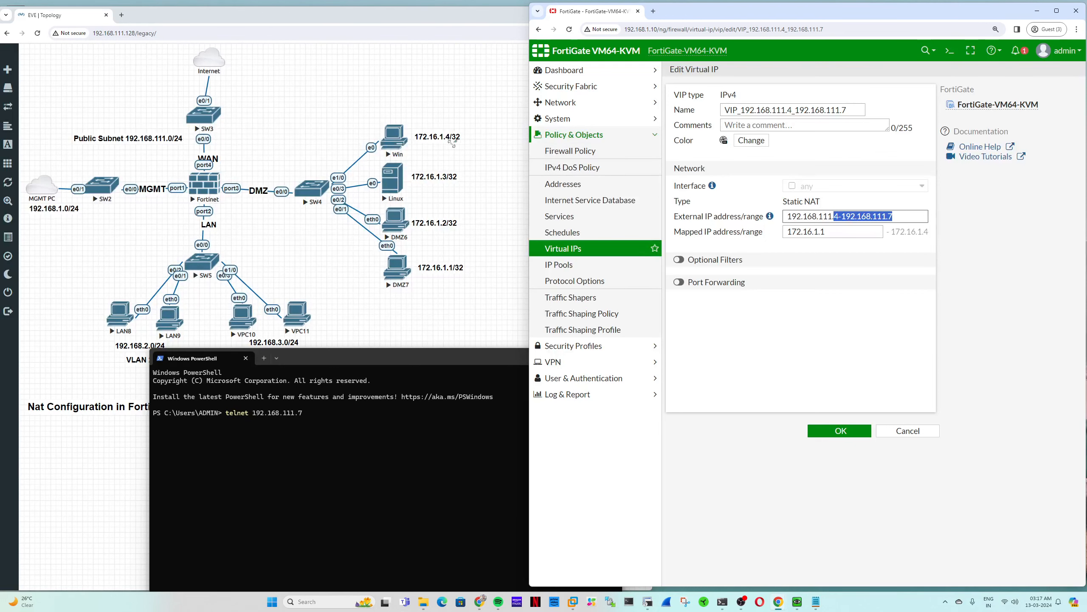
{"action": "left_click", "coordinate": [908, 431]}
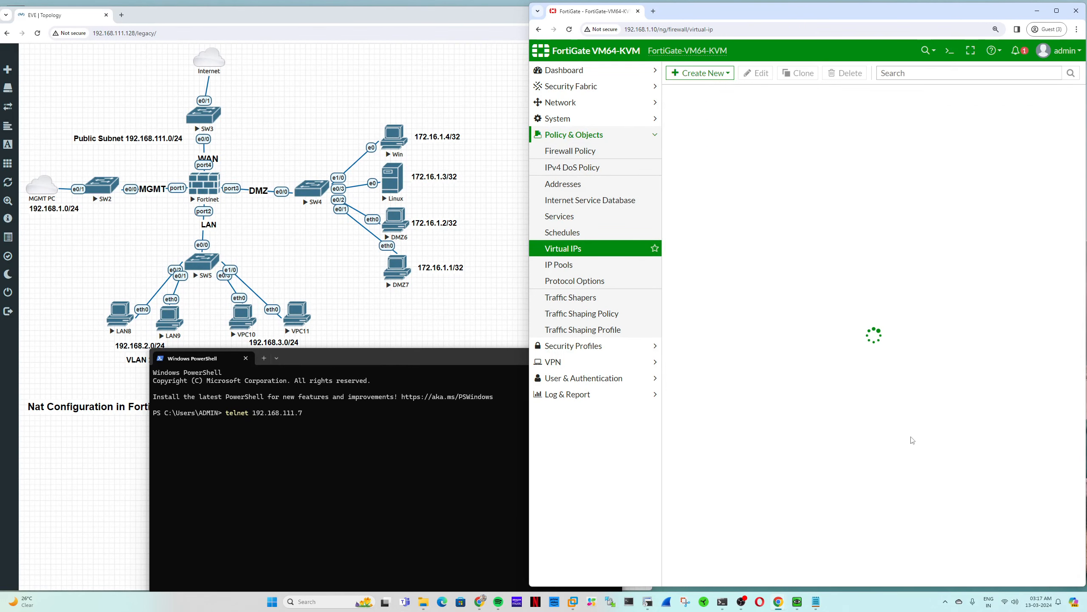
- Run 'telnet 192.168.111.7 23', accept the password warning, and enter the login name and password
{"action": "left_click", "coordinate": [458, 436]}
{"action": "type", "text": "23"}
{"action": "key", "text": "Return"}
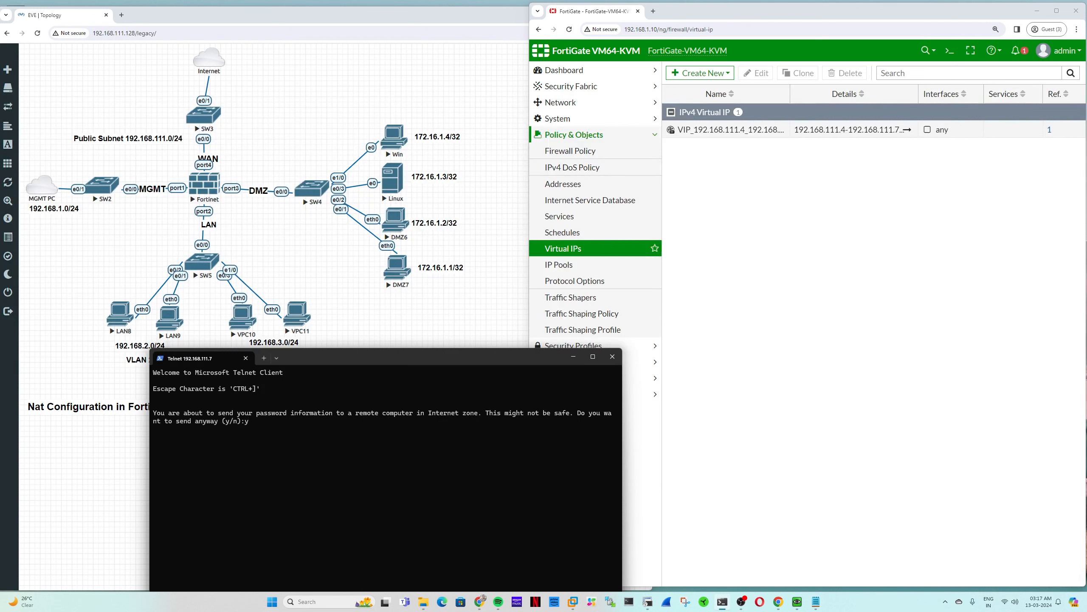
{"action": "key", "text": "Return"}
{"action": "type", "text": "user"}
{"action": "key", "text": "Return"}
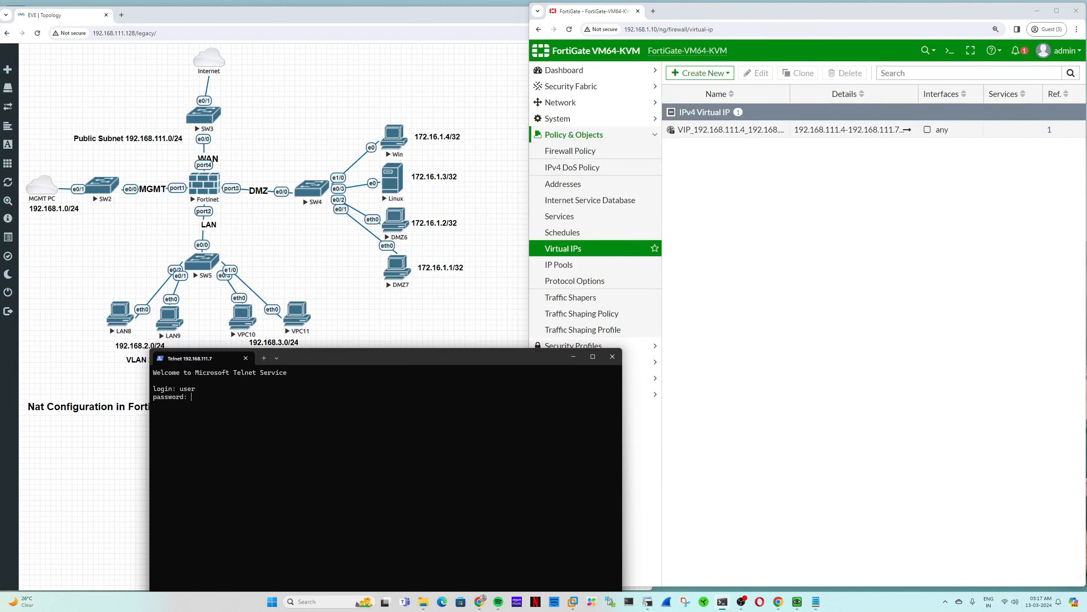
{"action": "key", "text": "Return"}
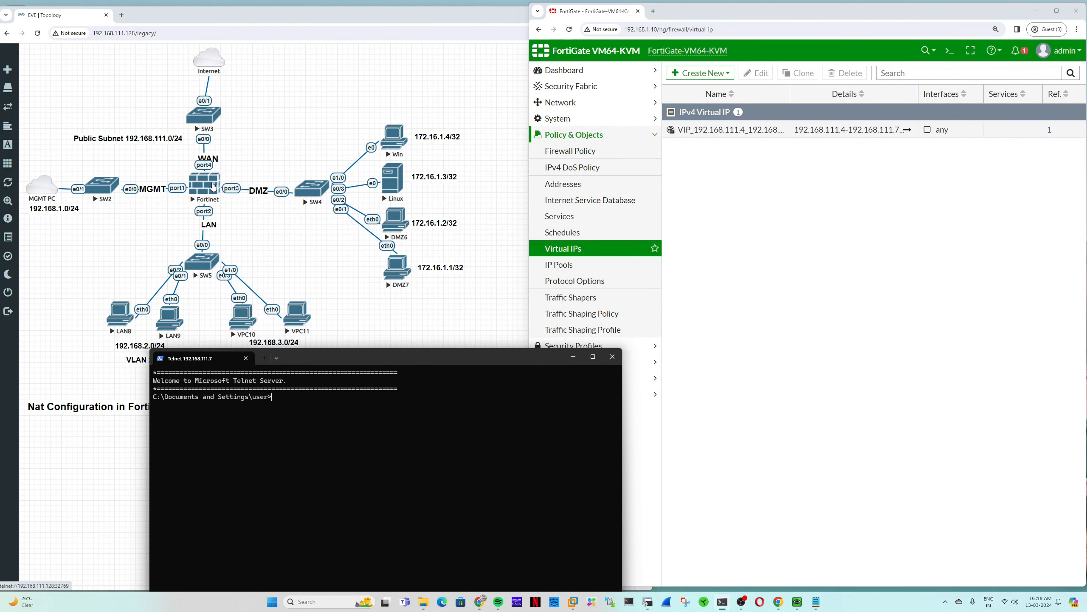
- Rename the VIP to VIP_192.168.111.4_192.168.111.6, change its external range end to .6, and save
{"action": "left_click", "coordinate": [719, 132]}
{"action": "left_click", "coordinate": [720, 132]}
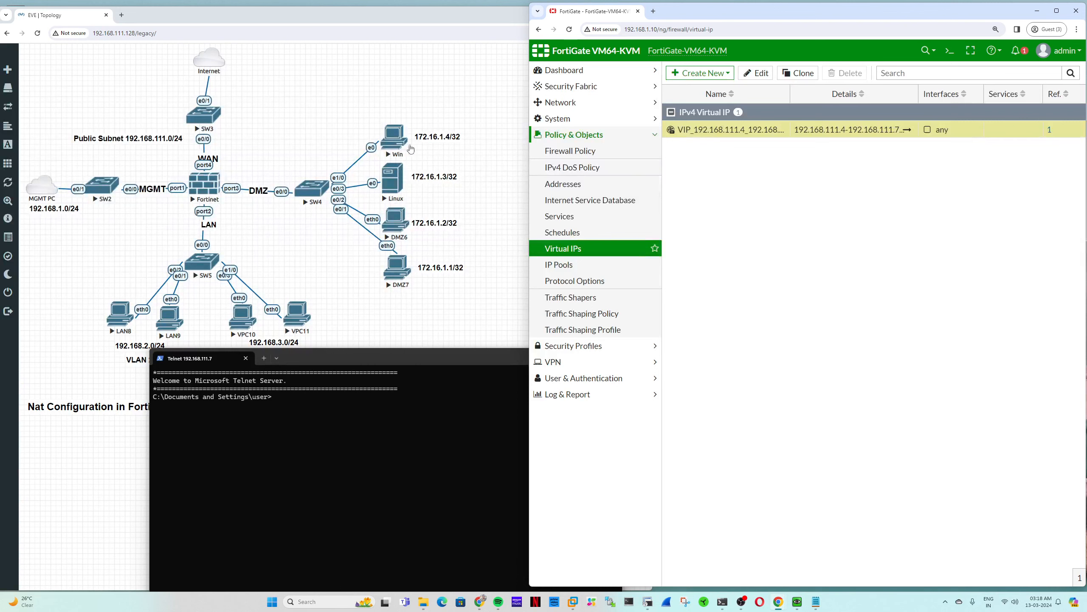
{"action": "double_click", "coordinate": [736, 130]}
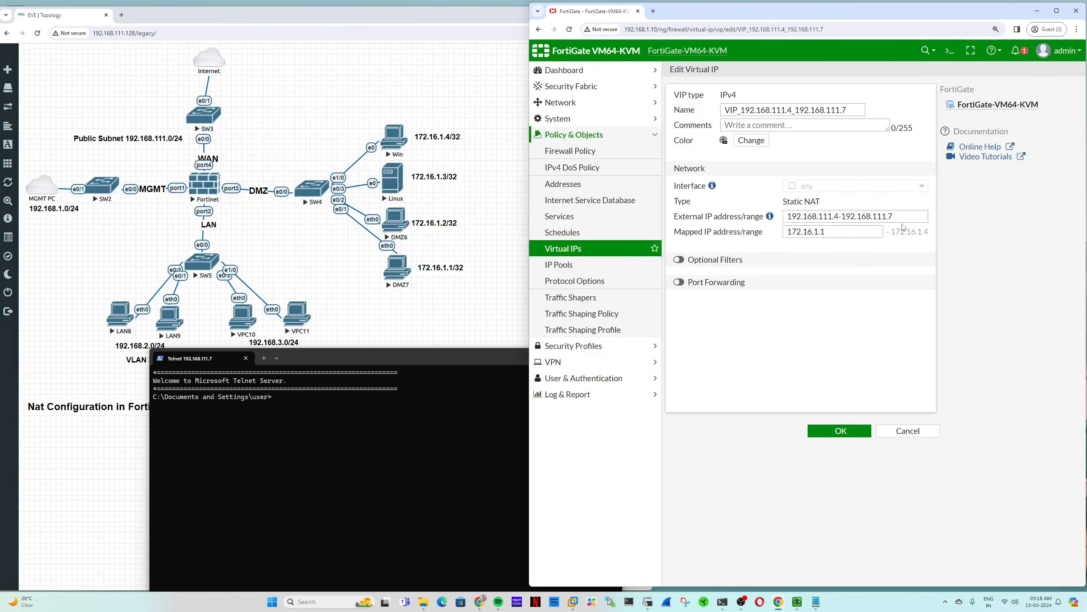
{"action": "left_click_drag", "start_coordinate": [895, 216], "coordinate": [839, 216]}
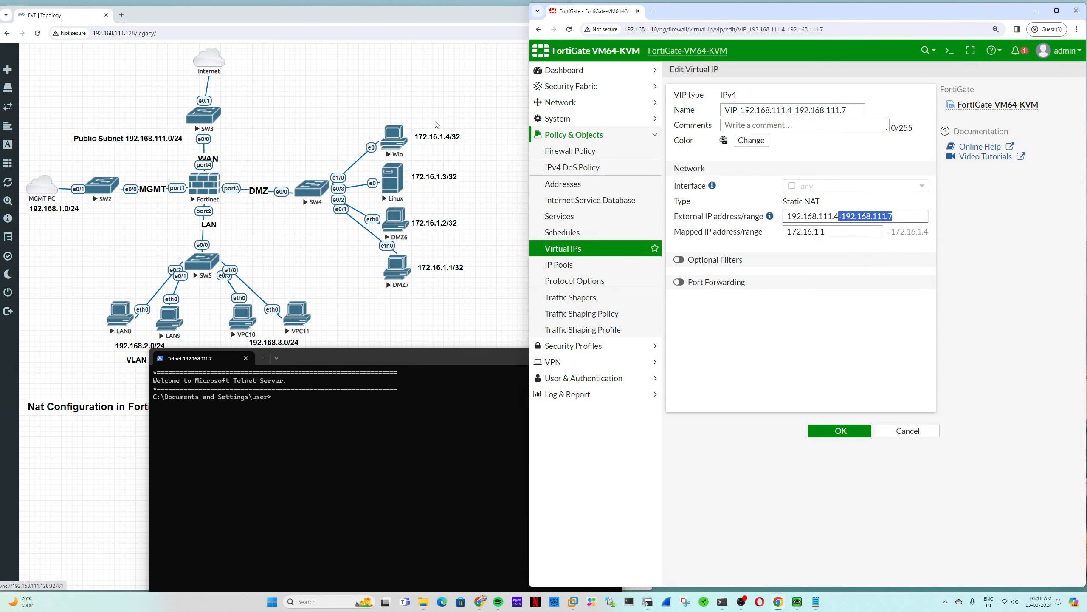
{"action": "left_click", "coordinate": [850, 110]}
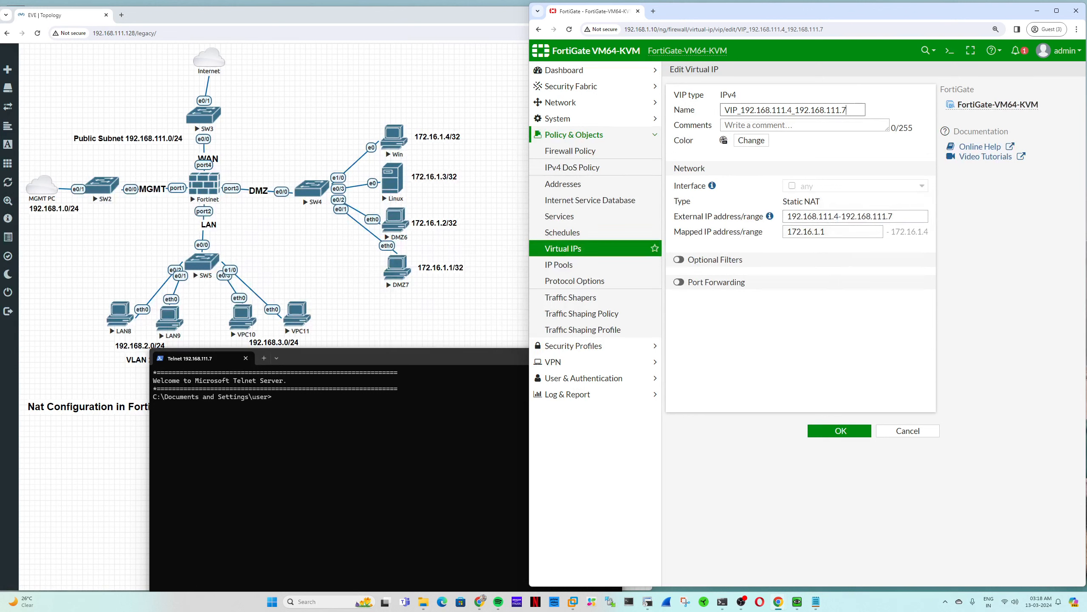
{"action": "type", "text": "6"}
{"action": "left_click", "coordinate": [893, 216]}
{"action": "key", "text": "BackSpace"}
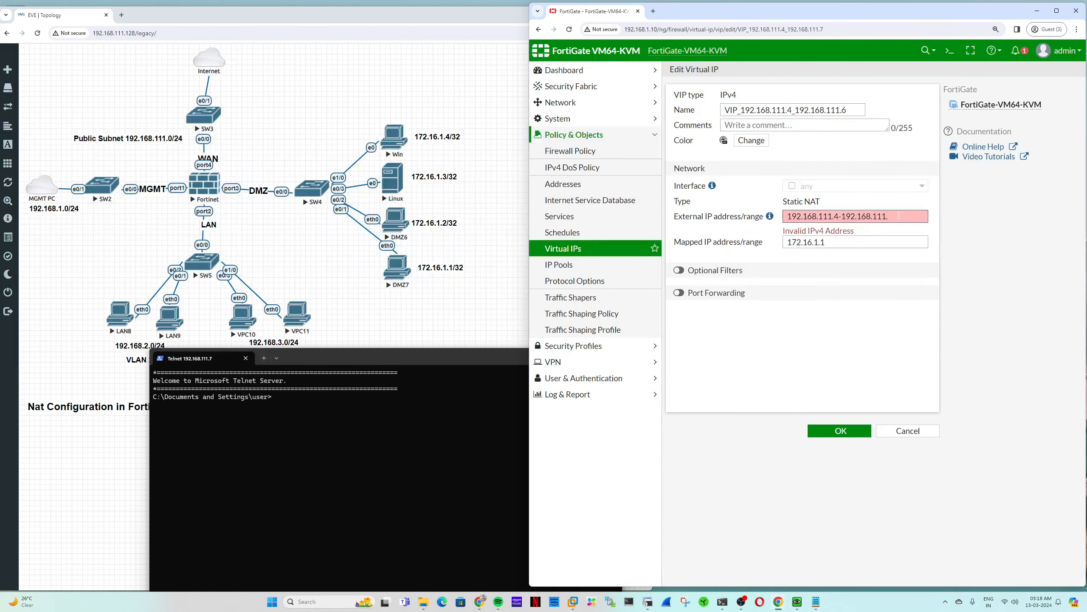
{"action": "type", "text": "6"}
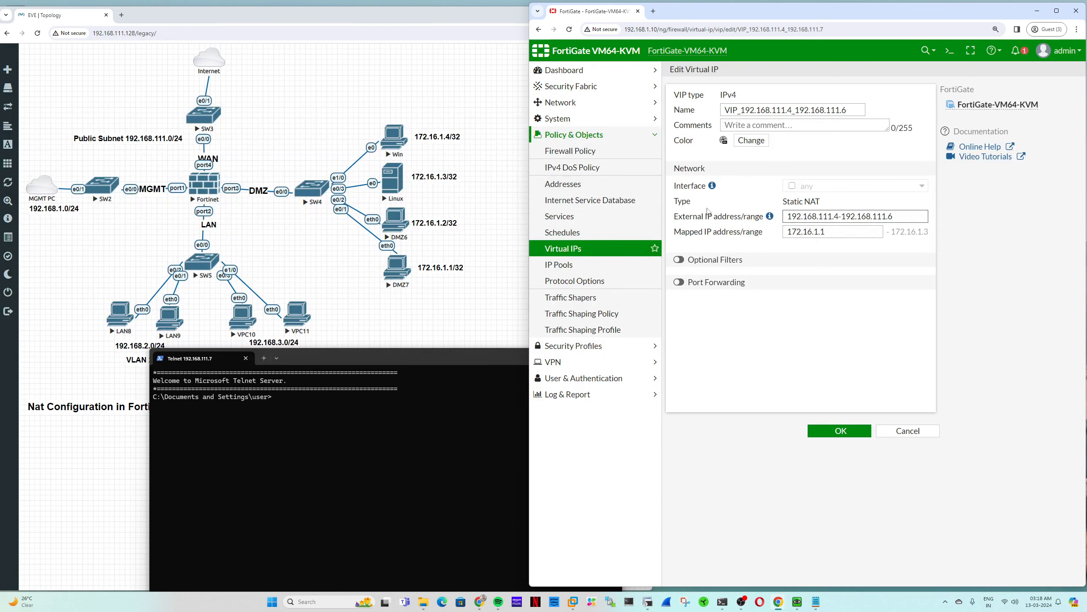
{"action": "key", "text": "Tab"}
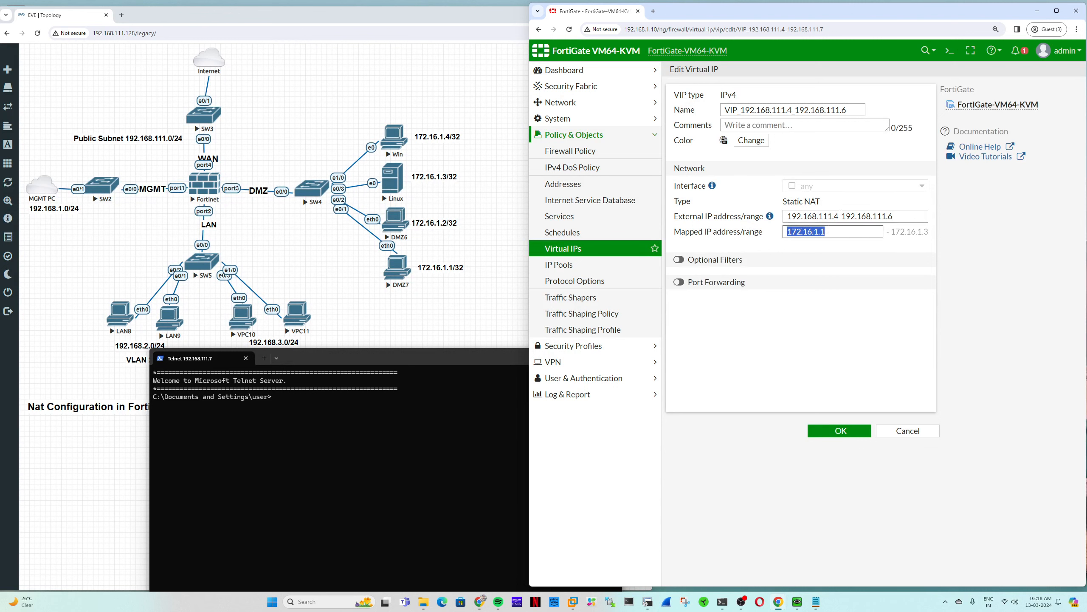
{"action": "double_click", "coordinate": [827, 217]}
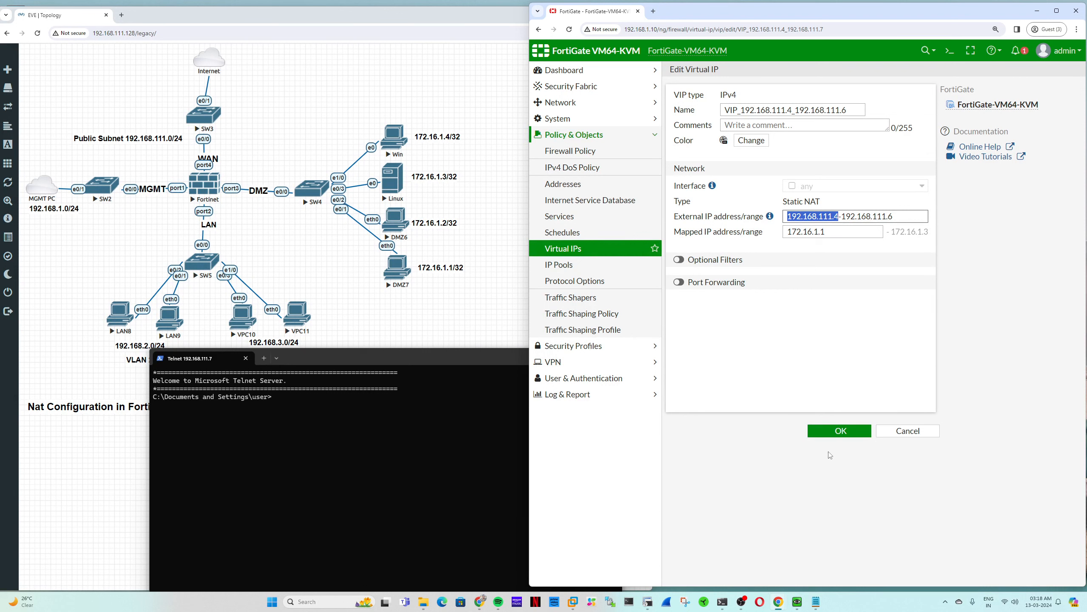
{"action": "left_click", "coordinate": [836, 435]}
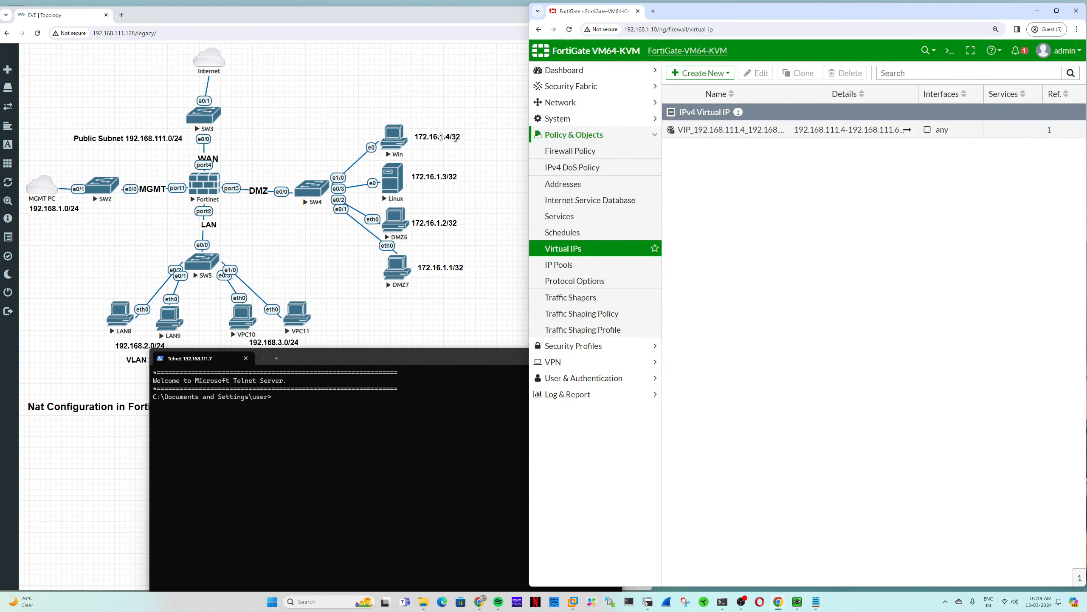
- Reopen the VIP, restore its external range end to 192.168.111.7, and save
{"action": "double_click", "coordinate": [716, 130]}
{"action": "left_click", "coordinate": [893, 216]}
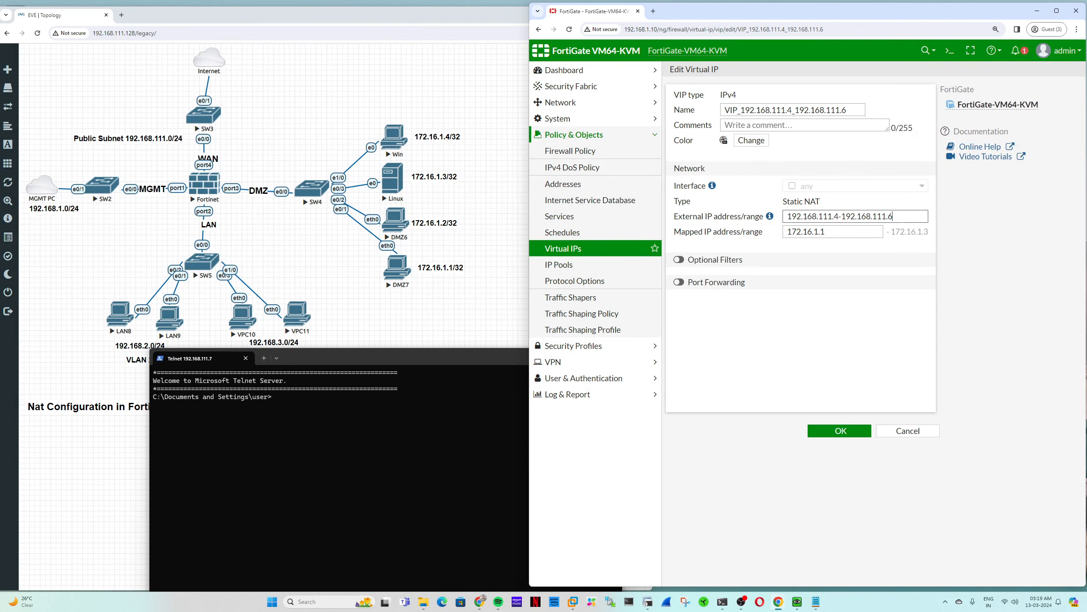
{"action": "key", "text": "BackSpace"}
{"action": "type", "text": "7"}
{"action": "left_click", "coordinate": [852, 110]}
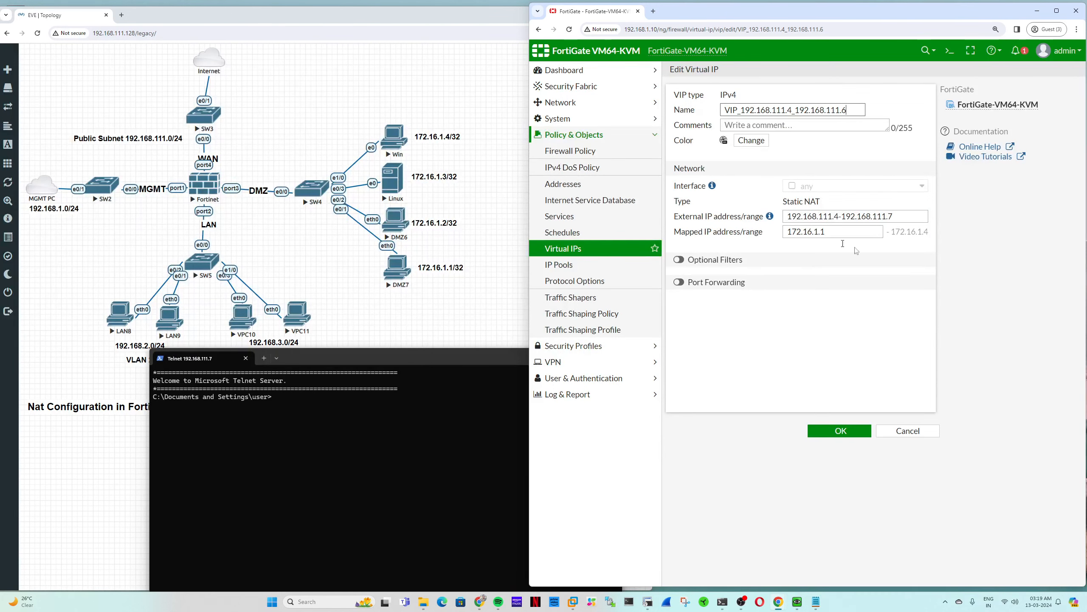
{"action": "left_click", "coordinate": [840, 430]}
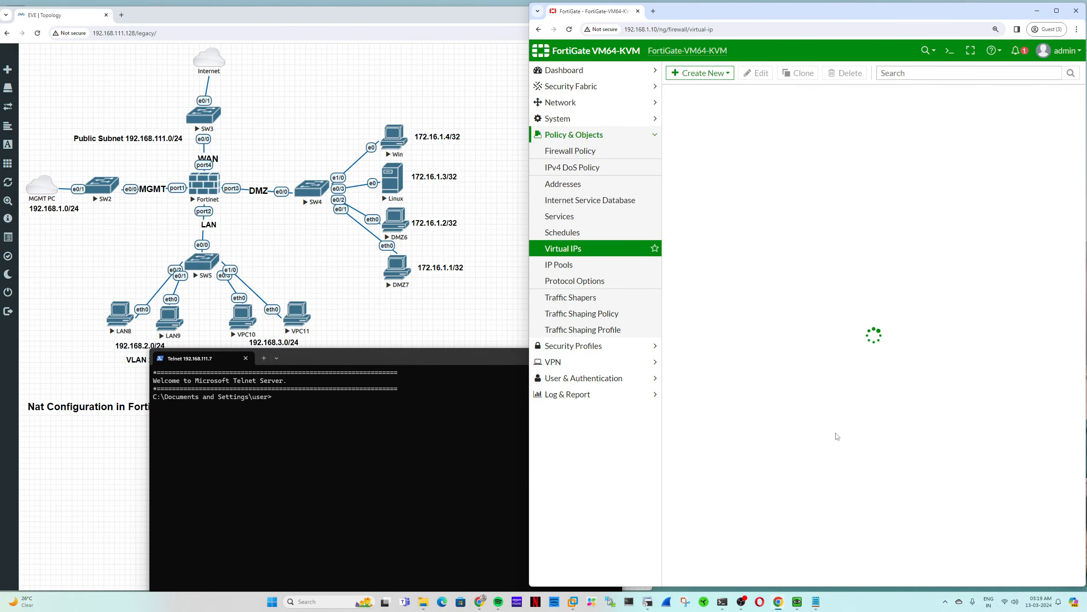
- Create VIP_192.168.111.7_172.16.1.4 mapping external 192.168.111.7 to 172.16.1.4 and try to save it
{"action": "left_click", "coordinate": [700, 74]}
{"action": "left_click", "coordinate": [714, 92]}
{"action": "left_click", "coordinate": [793, 106]}
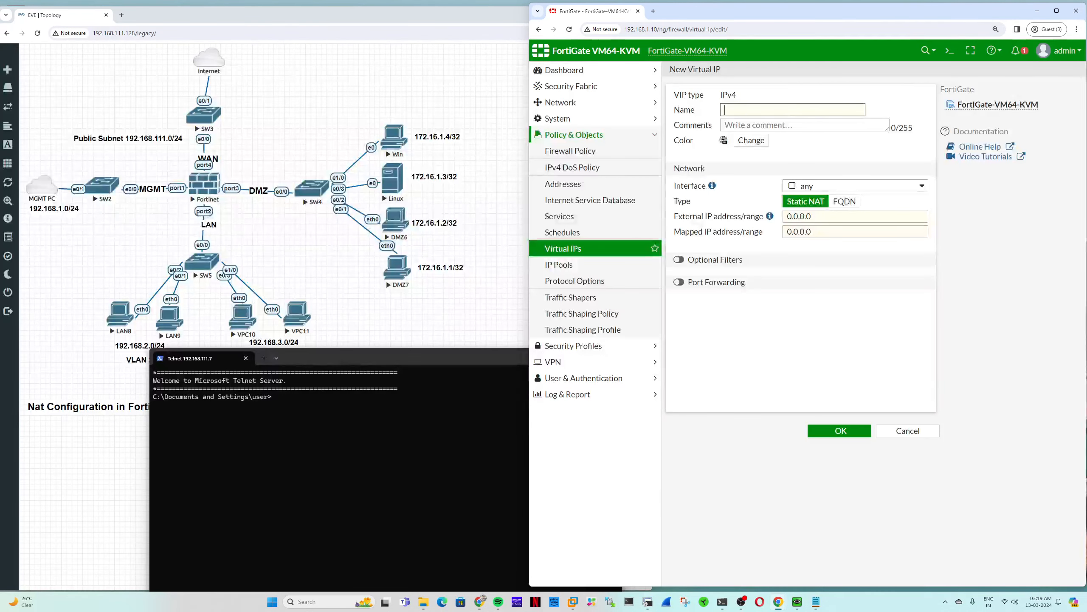
{"action": "type", "text": "VIP_192.168.111.7_172."}
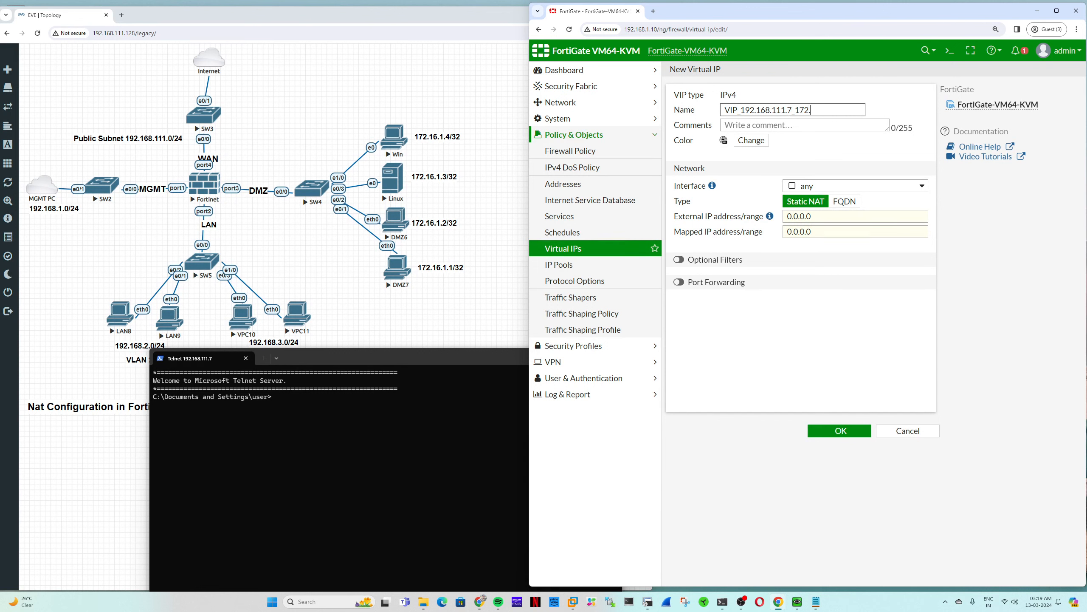
{"action": "type", "text": "16.1.4"}
{"action": "left_click_drag", "start_coordinate": [741, 110], "coordinate": [796, 109]}
{"action": "key", "text": "ctrl+c"}
{"action": "left_click", "coordinate": [813, 216]}
{"action": "key", "text": "ctrl+v"}
{"action": "left_click", "coordinate": [798, 227]}
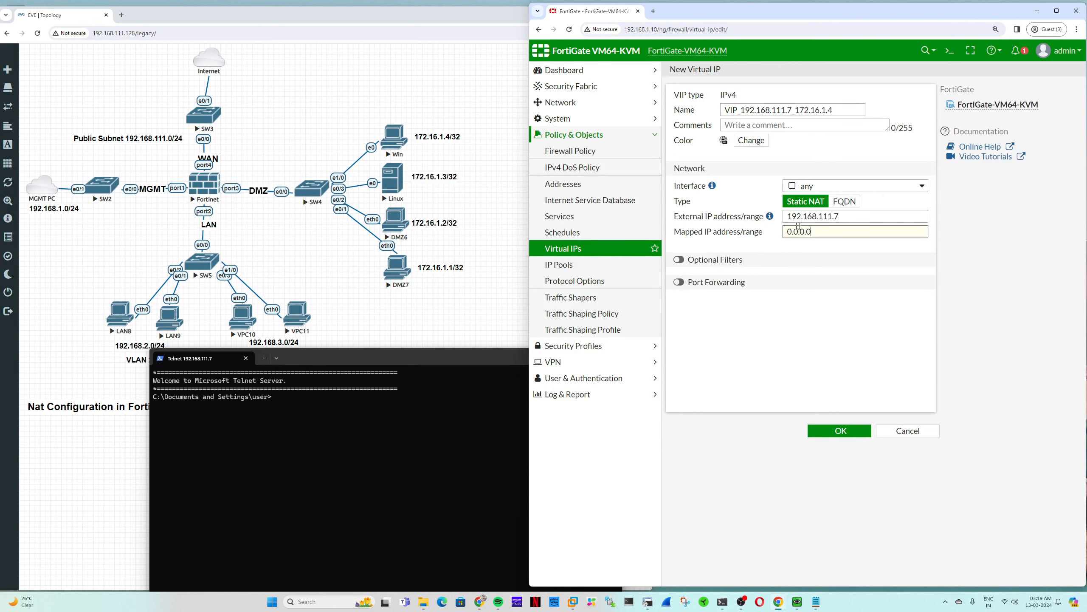
{"action": "key", "text": "ctrl+a"}
{"action": "key", "text": "ctrl+v"}
{"action": "left_click", "coordinate": [839, 430]}
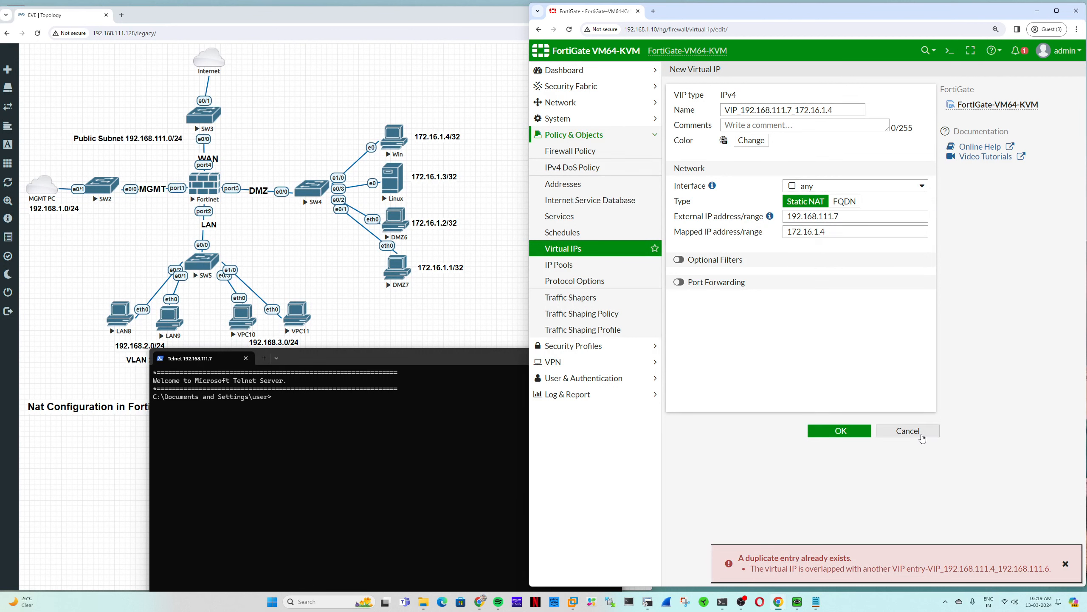
- Cancel the rejected new VIP and change the existing VIP's external range end to 192.168.111.6
{"action": "left_click_drag", "start_coordinate": [837, 216], "coordinate": [777, 217]}
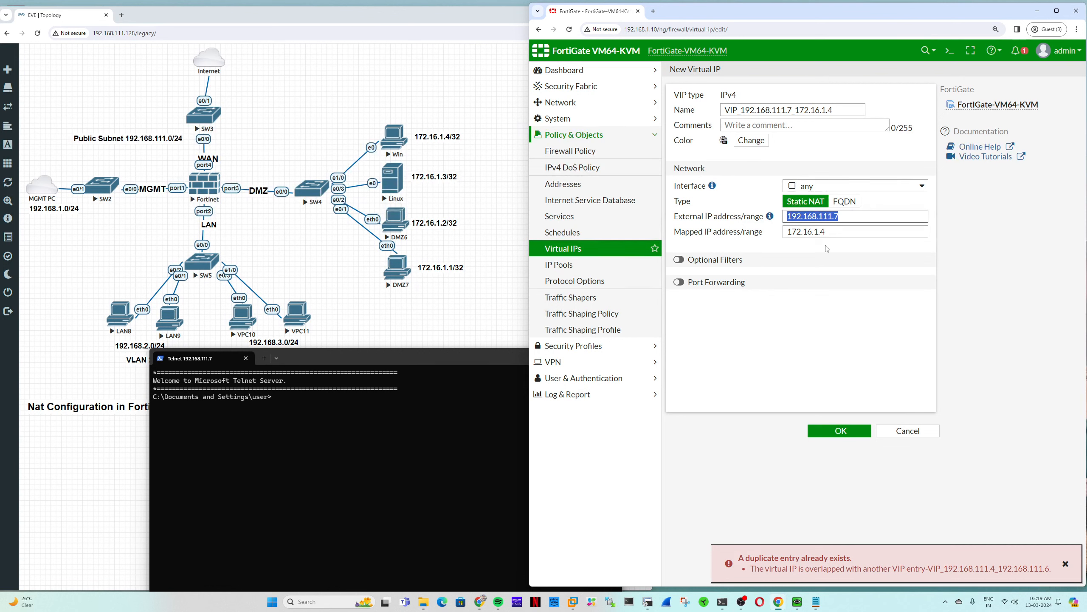
{"action": "left_click", "coordinate": [924, 436]}
{"action": "double_click", "coordinate": [701, 134]}
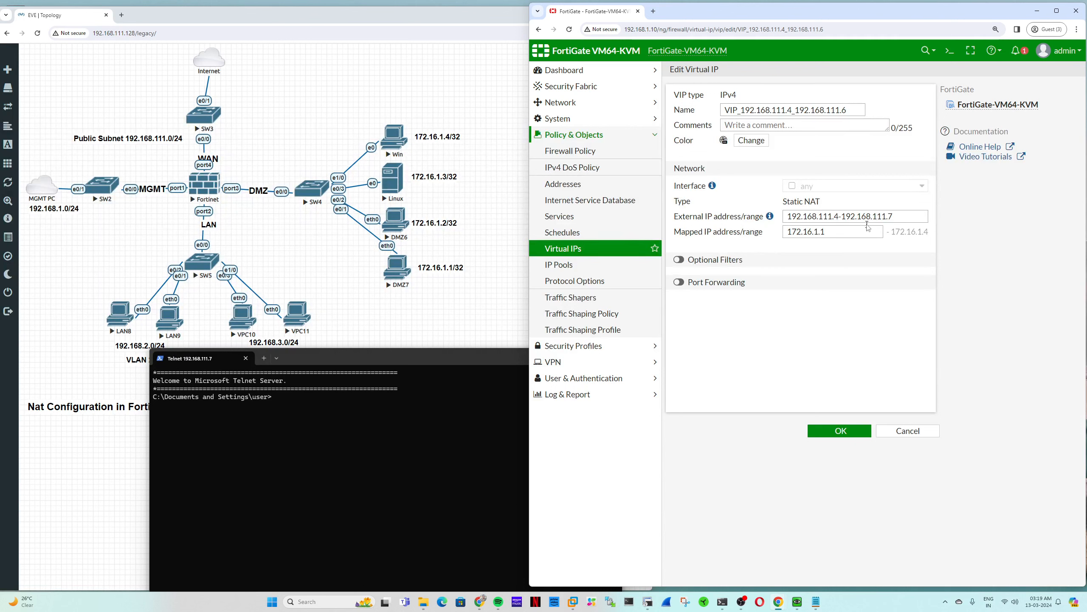
{"action": "left_click", "coordinate": [892, 217]}
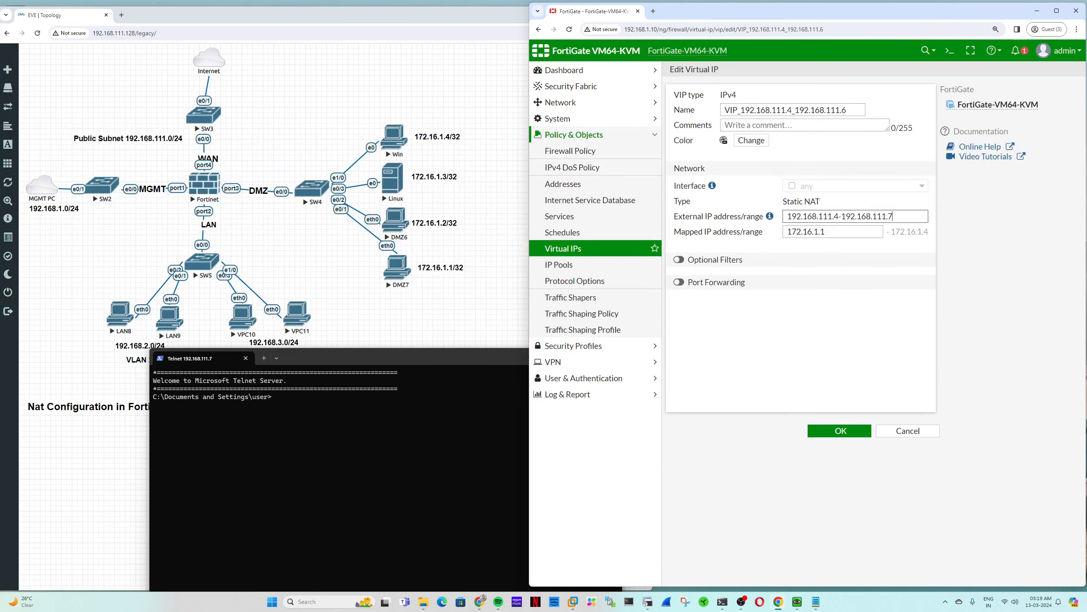
{"action": "key", "text": "BackSpace"}
{"action": "type", "text": "6"}
{"action": "key", "text": "shift+Left"}
{"action": "key", "text": "shift+Left"}
{"action": "key", "text": "shift+Left"}
{"action": "left_click", "coordinate": [841, 431]}
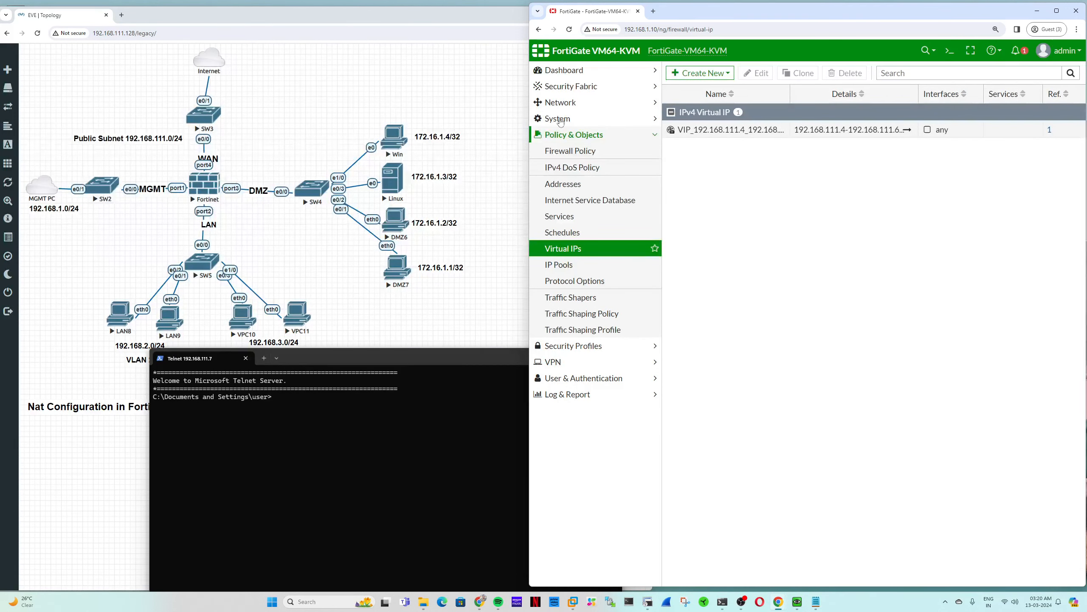
- Create VIP_192.168.111.7_172.16.1.4 with external IP 192.168.111.7 and mapped IP 172.16.1.4
{"action": "left_click", "coordinate": [699, 73]}
{"action": "left_click", "coordinate": [700, 89]}
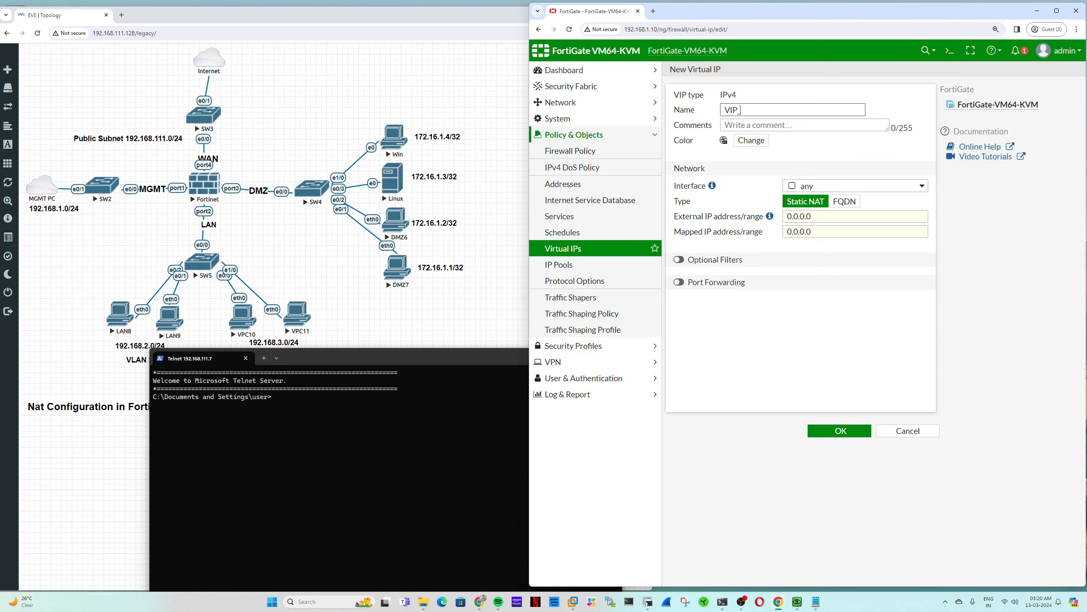
{"action": "type", "text": "VIP_192.168.111.7_172.16.1.4"}
{"action": "left_click_drag", "start_coordinate": [833, 110], "coordinate": [741, 109]}
{"action": "left_click", "coordinate": [781, 109]}
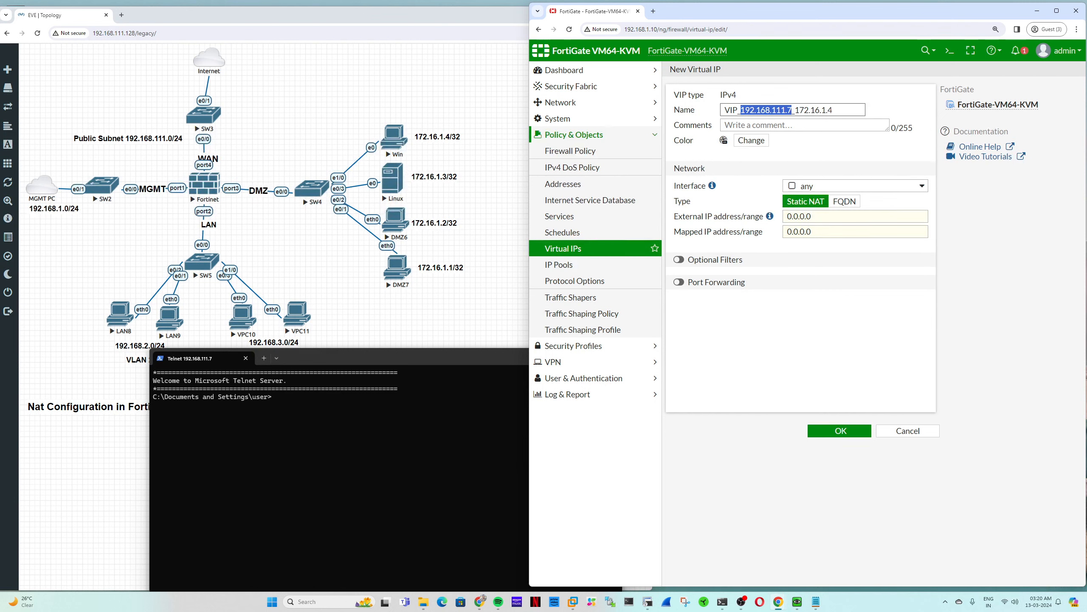
{"action": "key", "text": "ctrl+c"}
{"action": "left_click", "coordinate": [809, 216]}
{"action": "key", "text": "ctrl+v"}
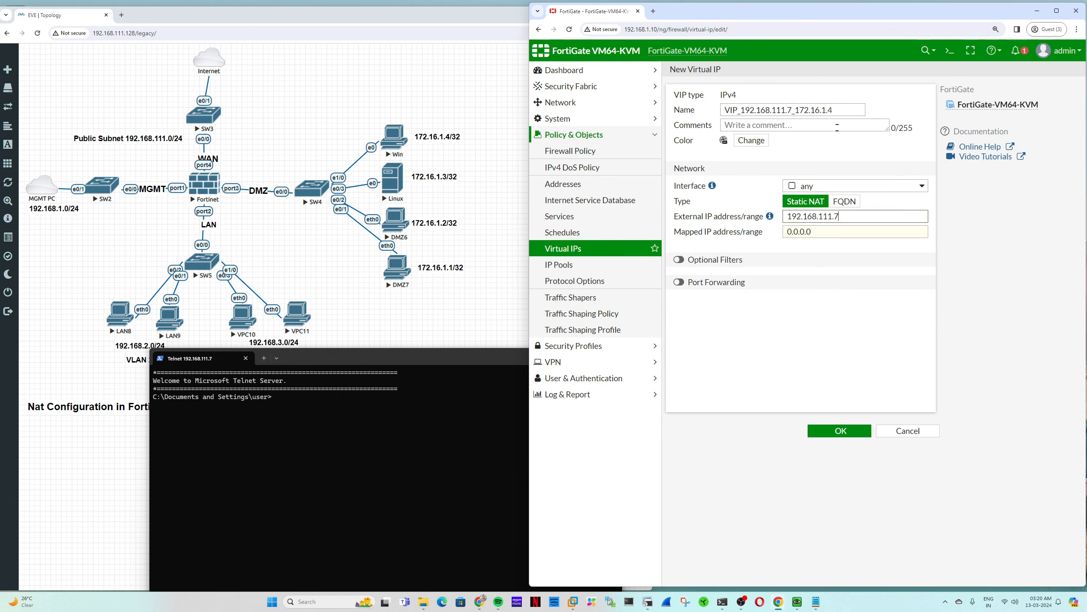
{"action": "left_click", "coordinate": [825, 109]}
{"action": "left_click_drag", "start_coordinate": [833, 110], "coordinate": [796, 110]}
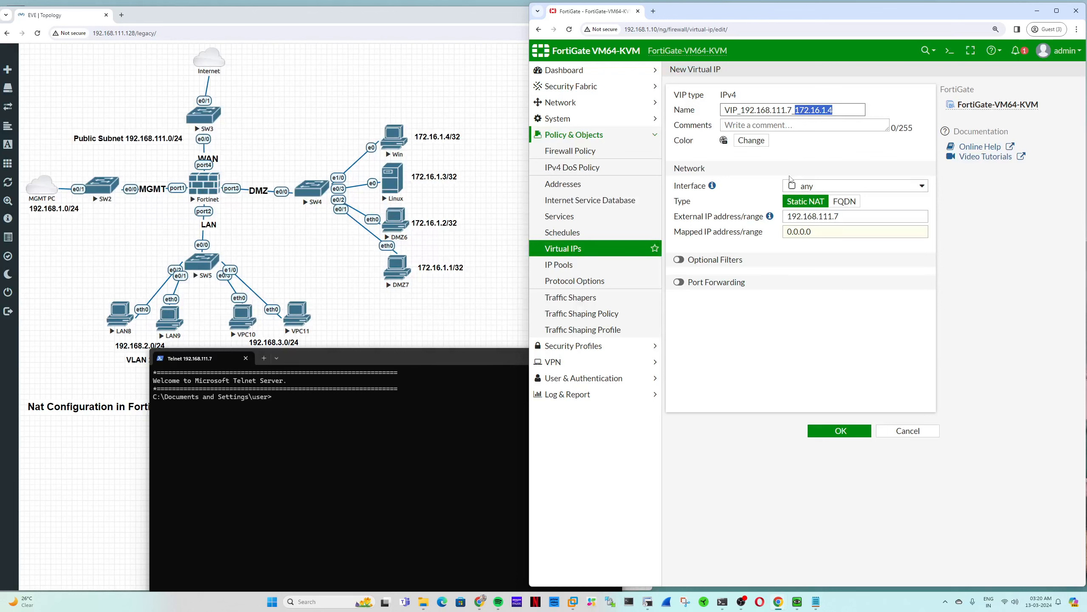
{"action": "key", "text": "ctrl+c"}
{"action": "left_click", "coordinate": [814, 232]}
{"action": "key", "text": "ctrl+v"}
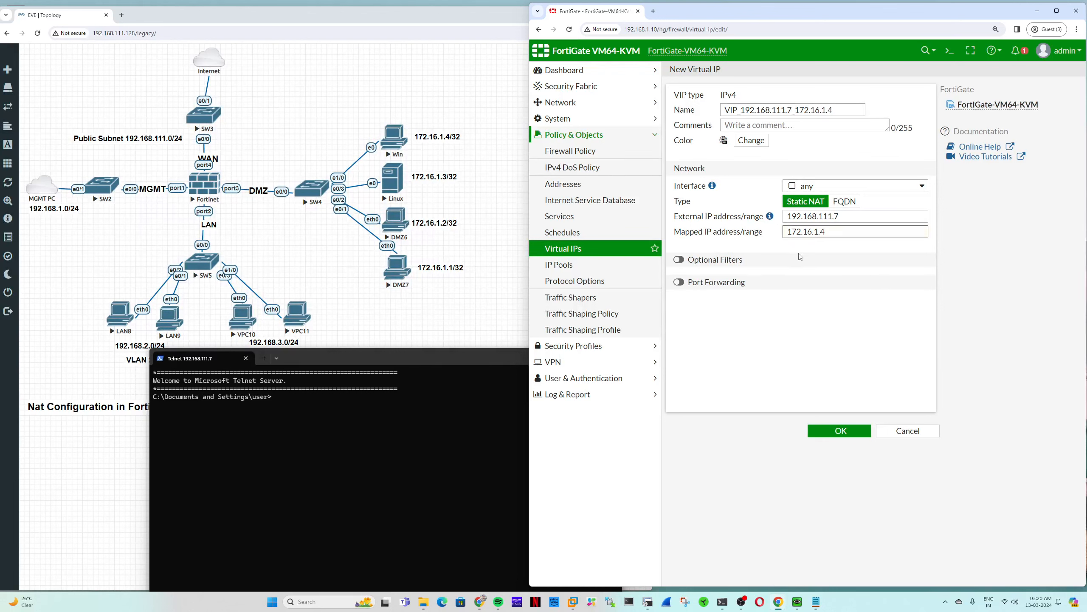
- Enable port forwarding from external port 22 to mapped port 23, save the VIP, and view firewall policies
{"action": "left_click", "coordinate": [685, 285]}
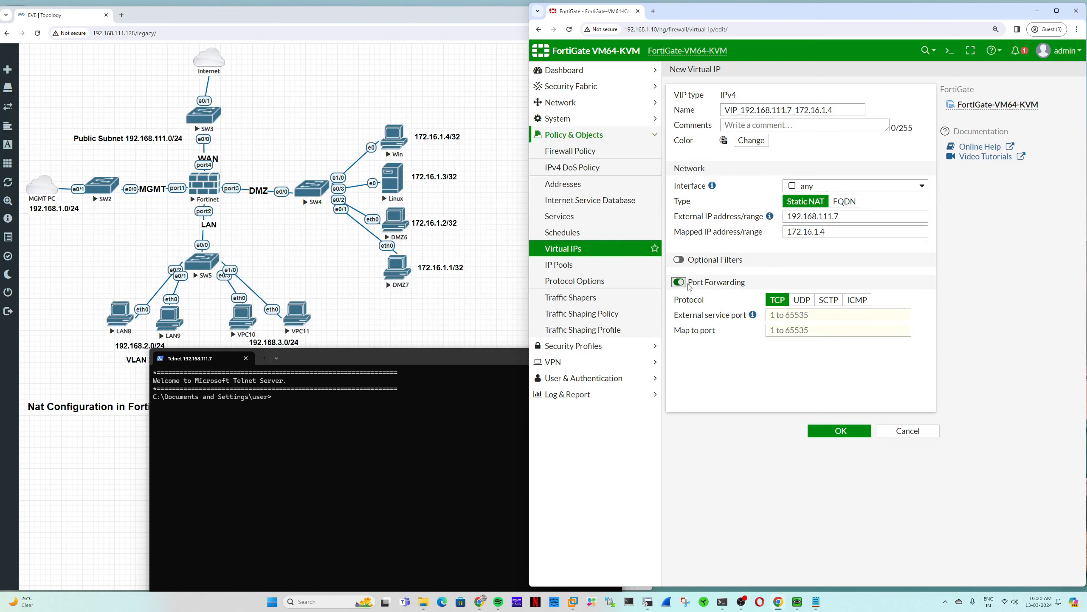
{"action": "left_click", "coordinate": [805, 314]}
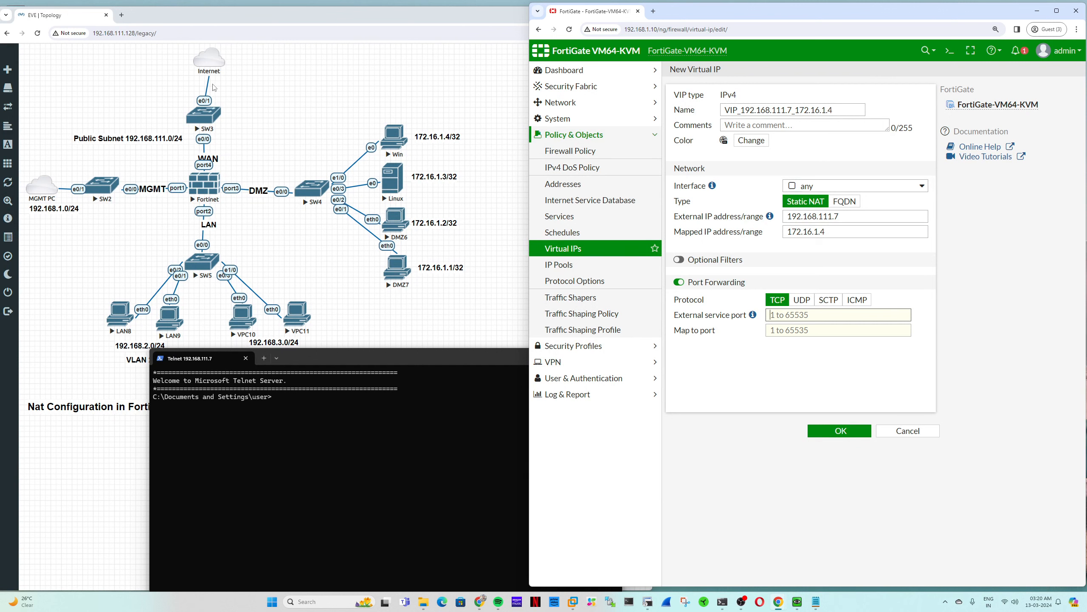
{"action": "type", "text": "22"}
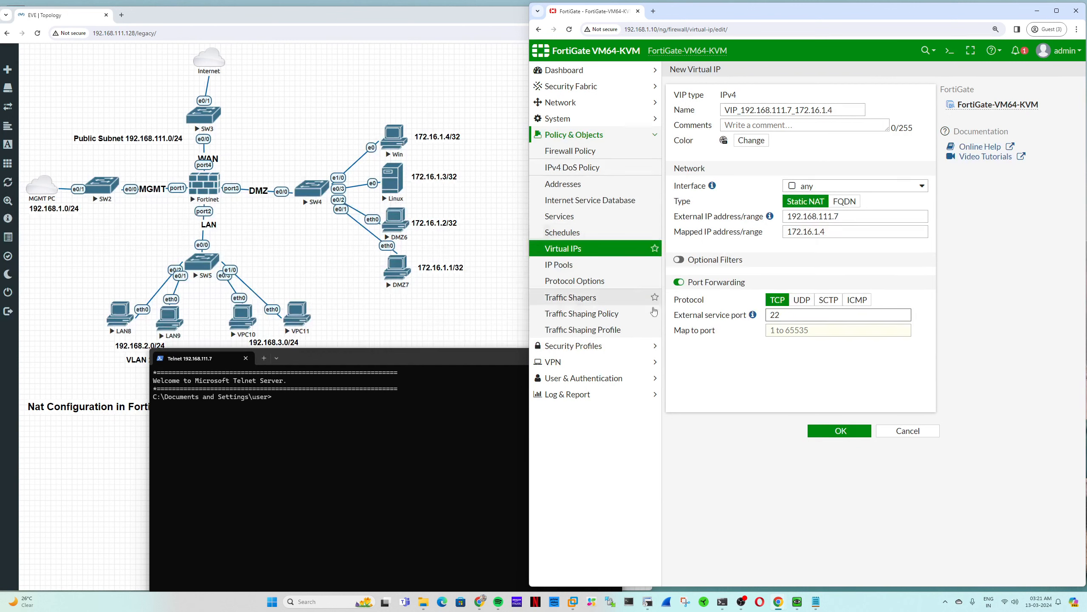
{"action": "double_click", "coordinate": [775, 316]}
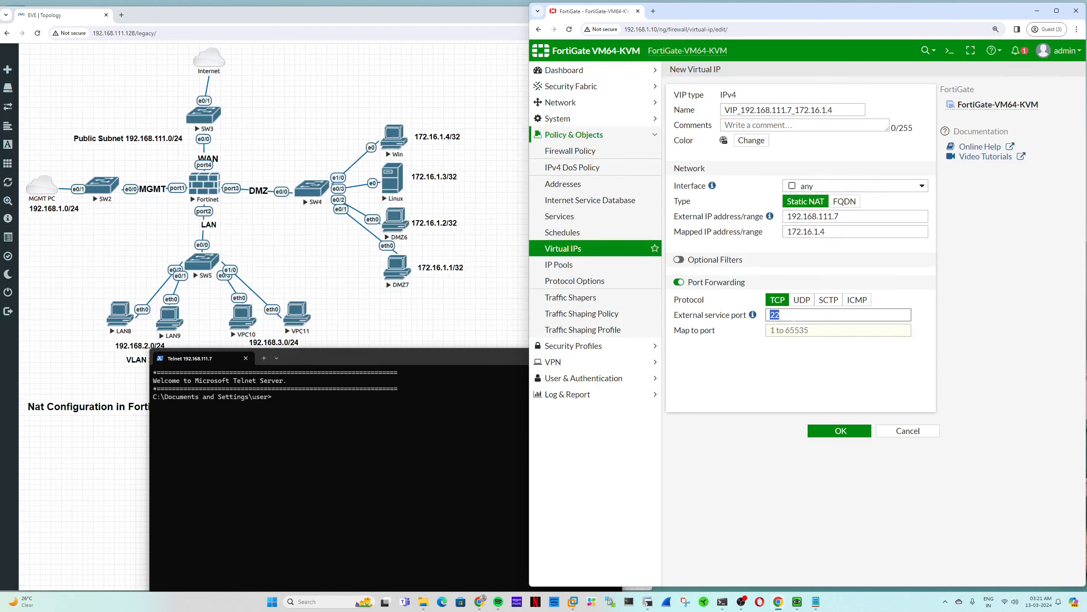
{"action": "left_click", "coordinate": [770, 330]}
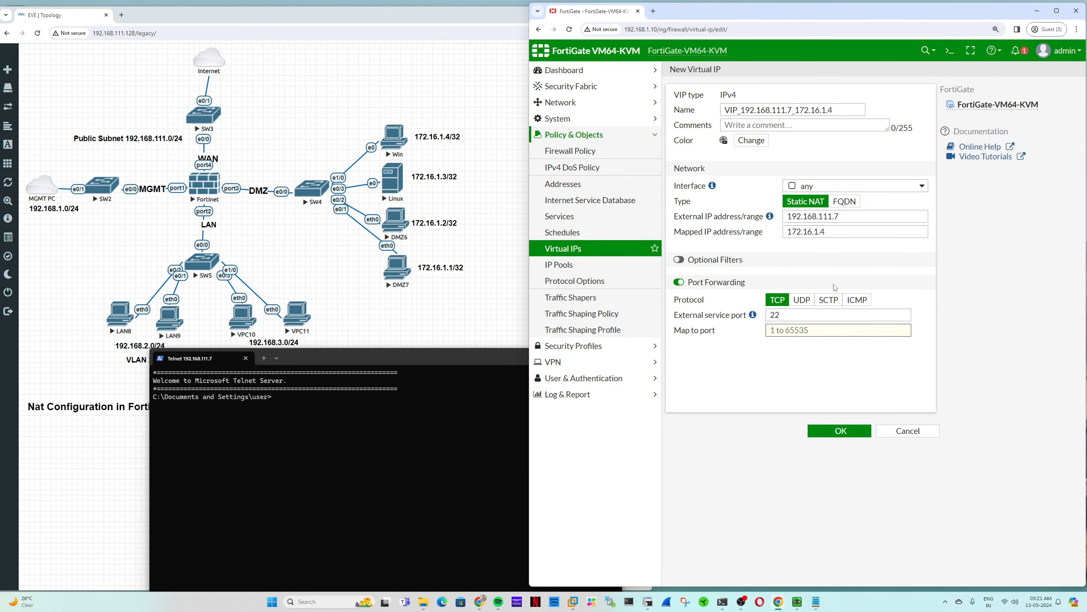
{"action": "type", "text": "23"}
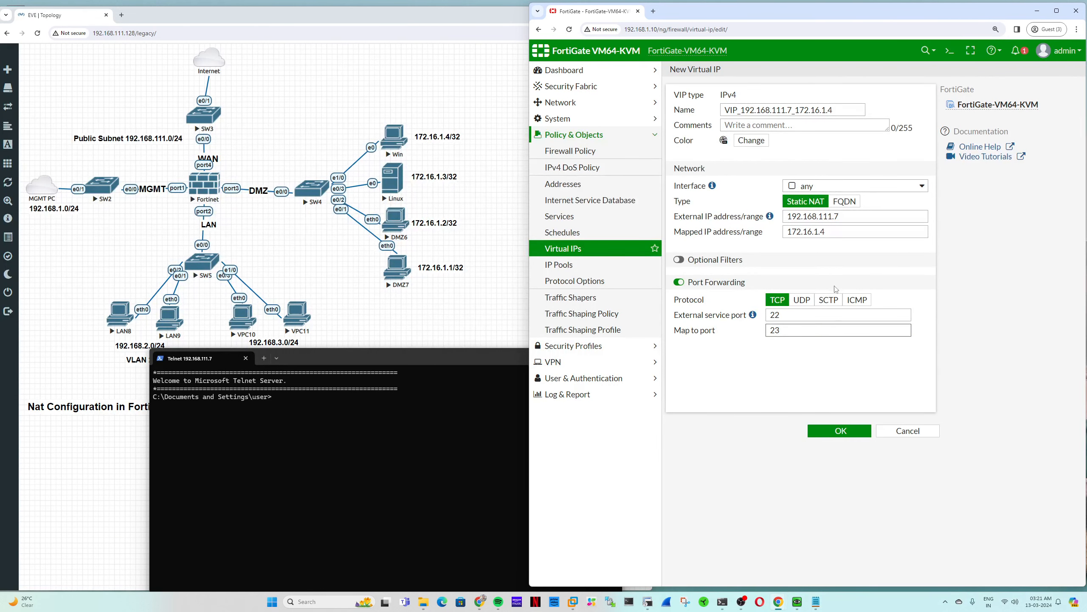
{"action": "left_click", "coordinate": [851, 432]}
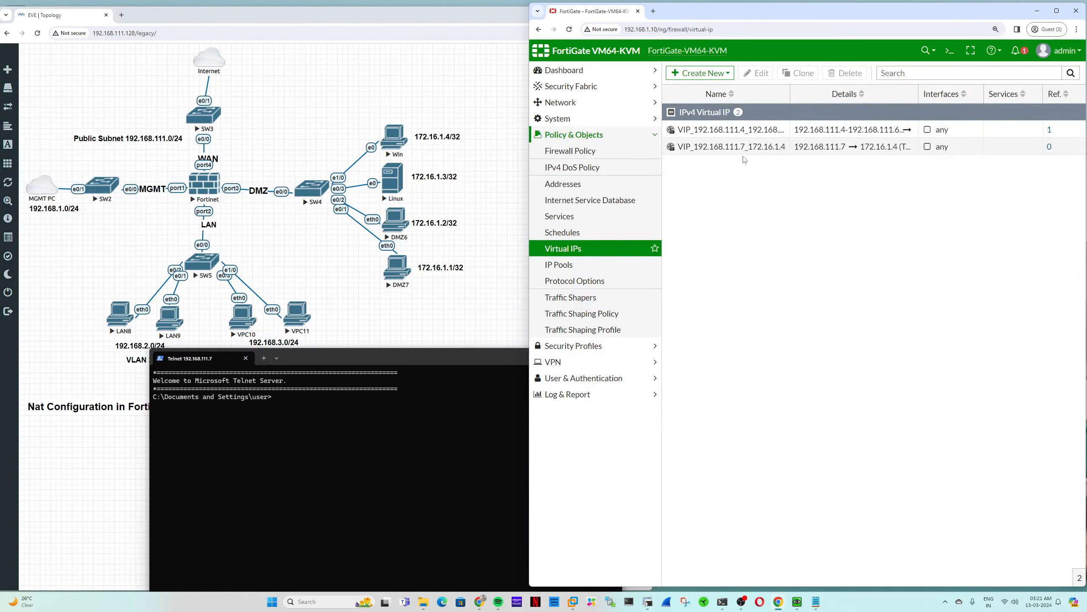
{"action": "left_click", "coordinate": [570, 151]}
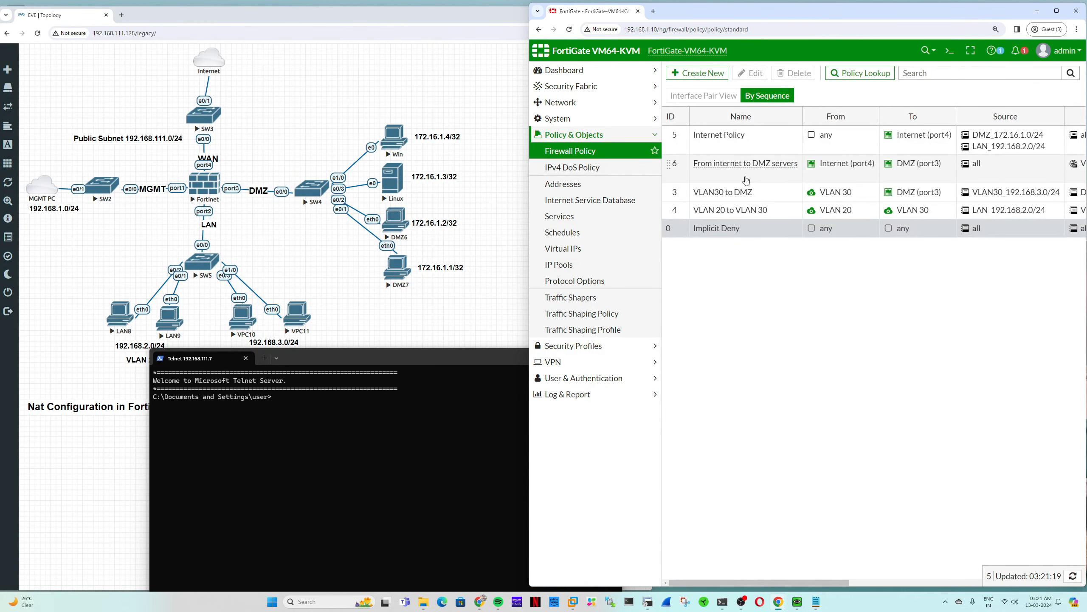
{"action": "left_click", "coordinate": [595, 257]}
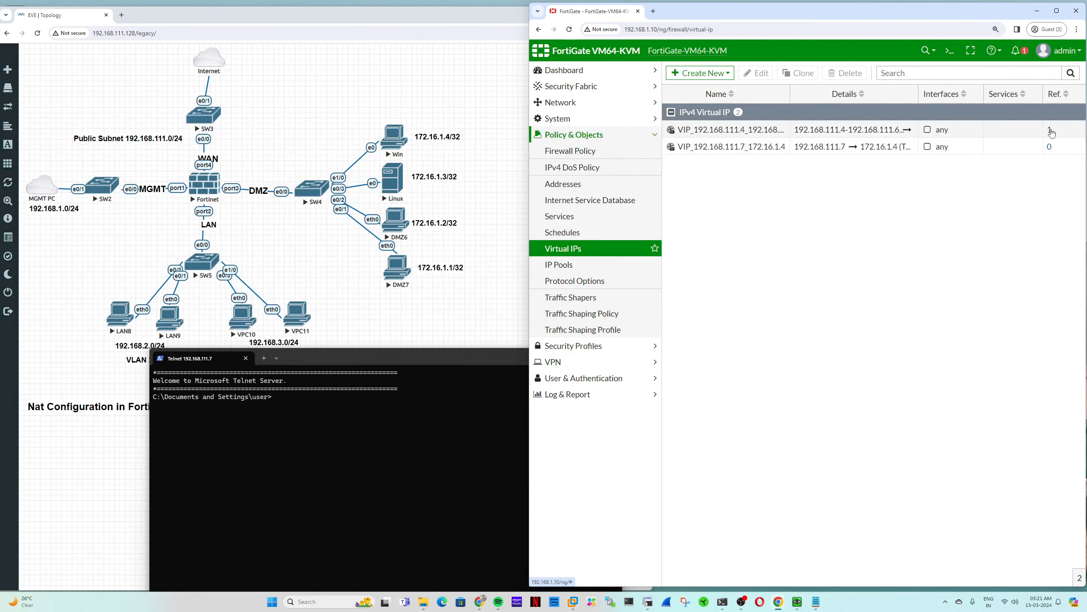
{"action": "left_click", "coordinate": [1050, 130]}
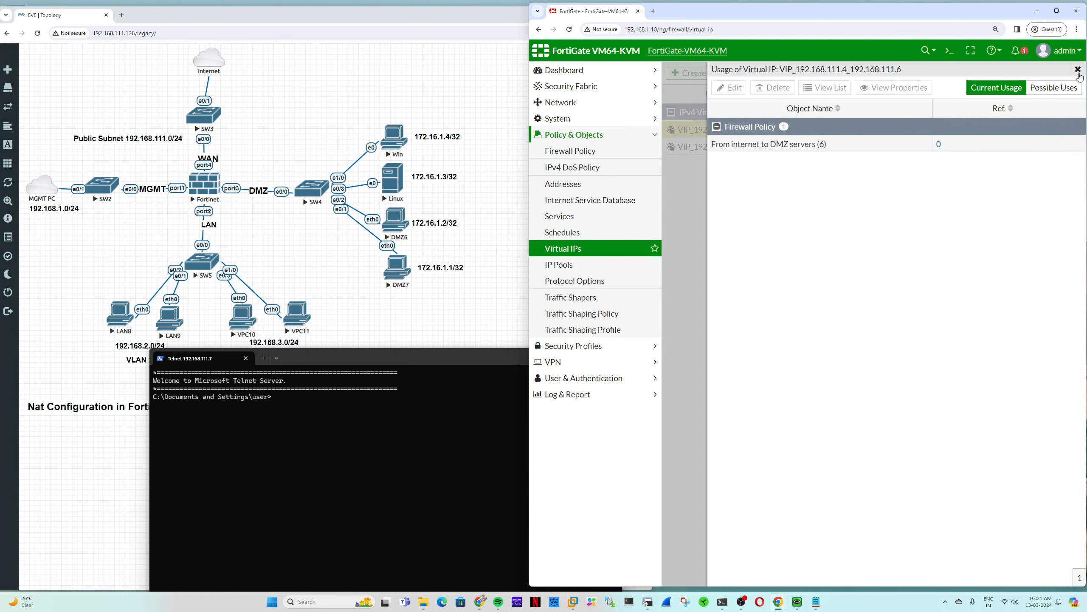
{"action": "left_click", "coordinate": [1078, 69]}
{"action": "left_click", "coordinate": [1050, 131]}
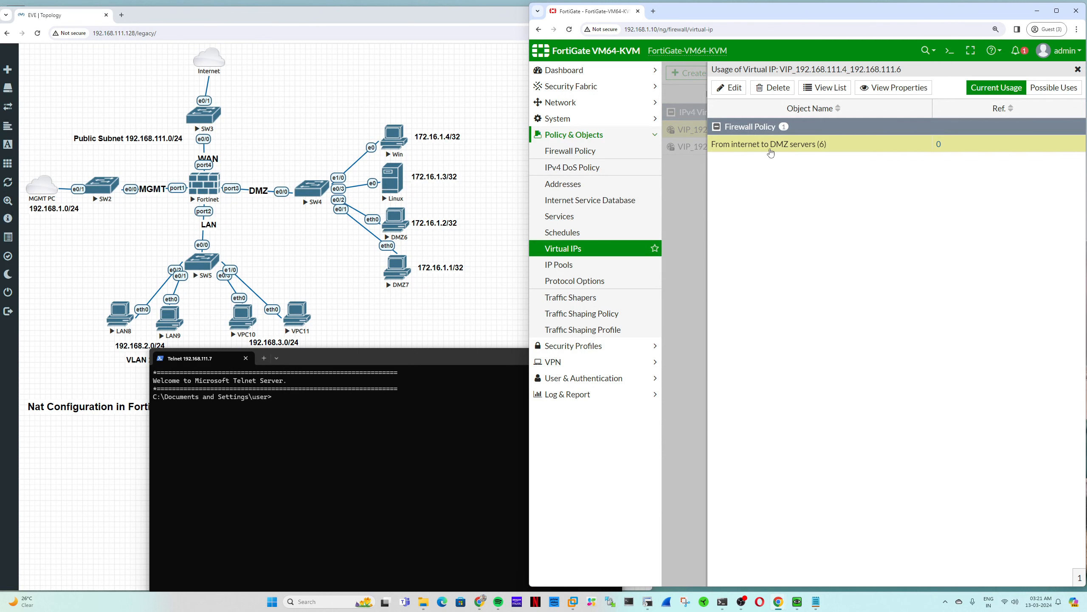
{"action": "left_click", "coordinate": [830, 88]}
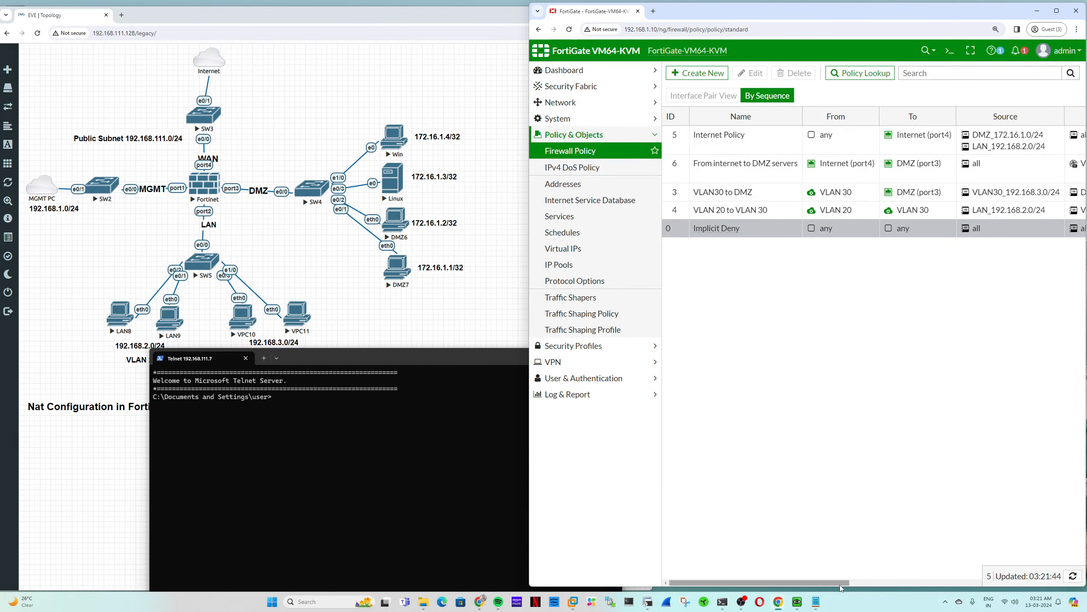
- Open policy 6, 'From internet to DMZ servers', for editing
{"action": "left_click_drag", "start_coordinate": [839, 585], "coordinate": [966, 578]}
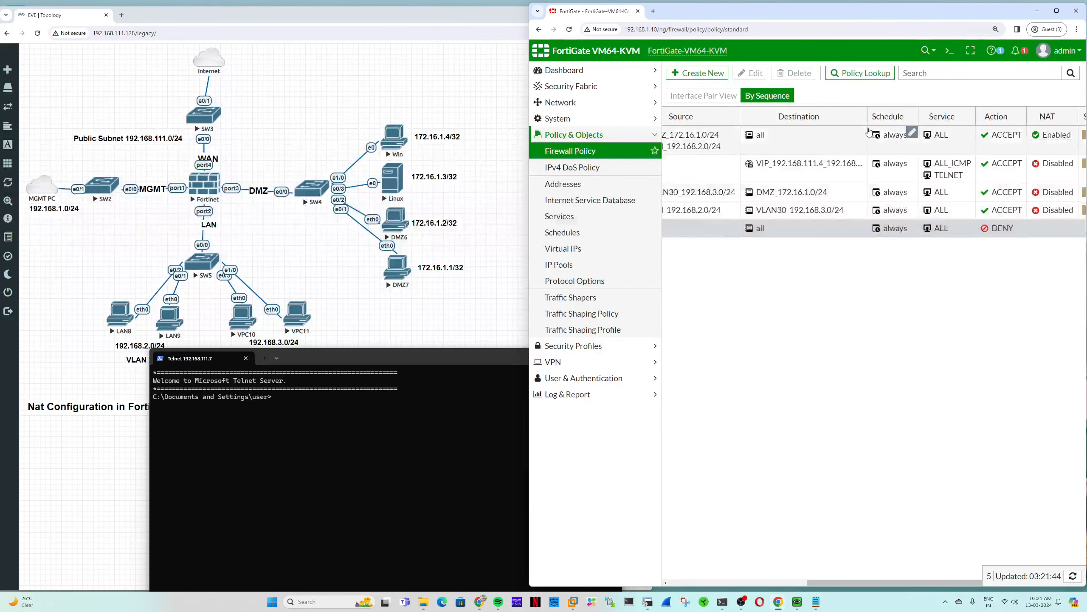
{"action": "left_click_drag", "start_coordinate": [846, 116], "coordinate": [926, 116]}
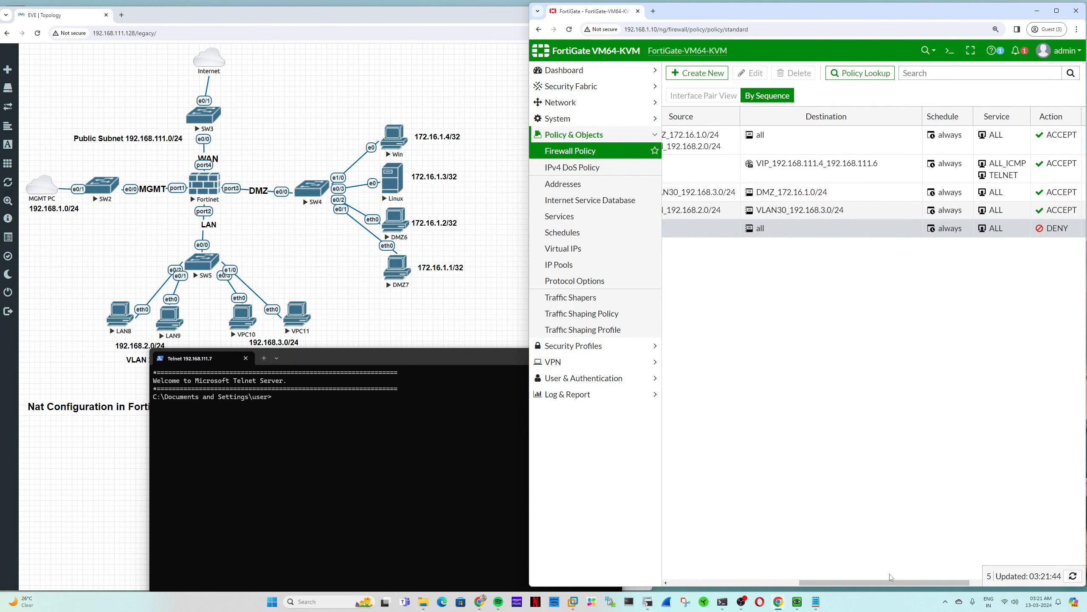
{"action": "left_click_drag", "start_coordinate": [887, 582], "coordinate": [1065, 590]}
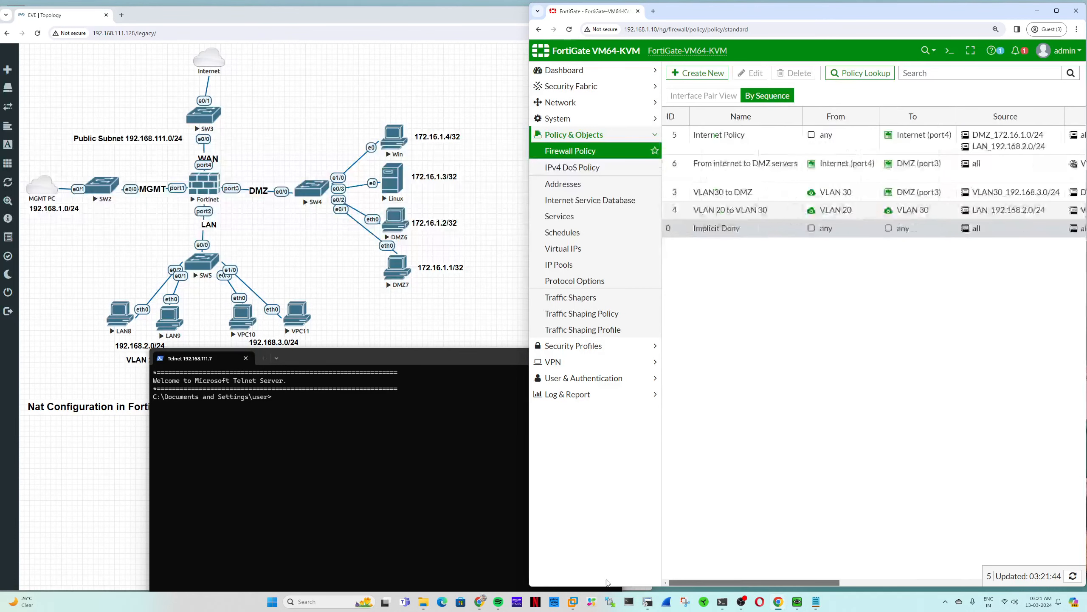
{"action": "right_click", "coordinate": [675, 172]}
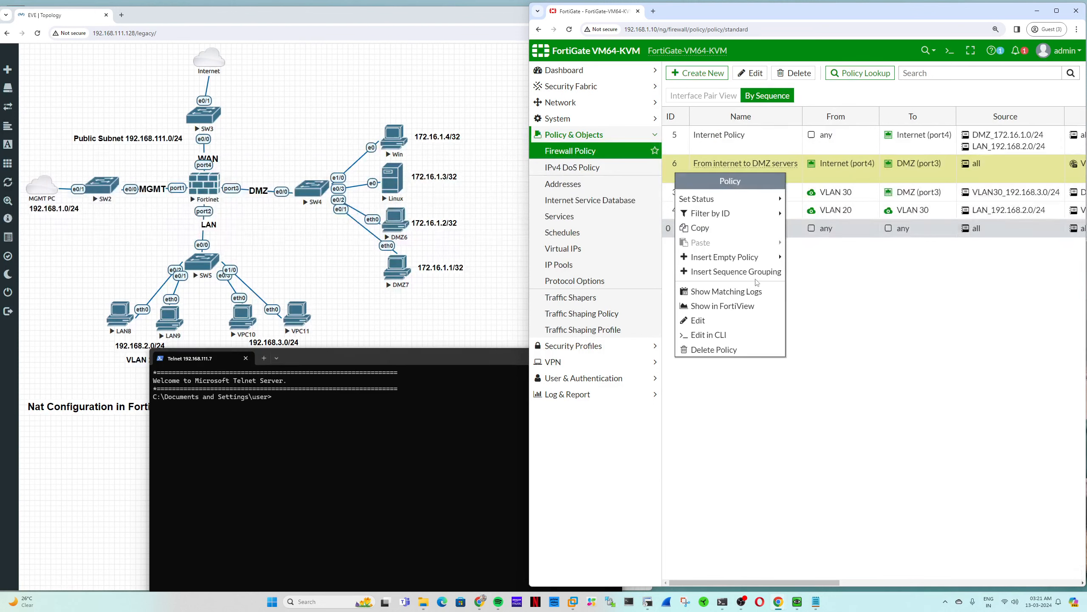
{"action": "left_click", "coordinate": [826, 295]}
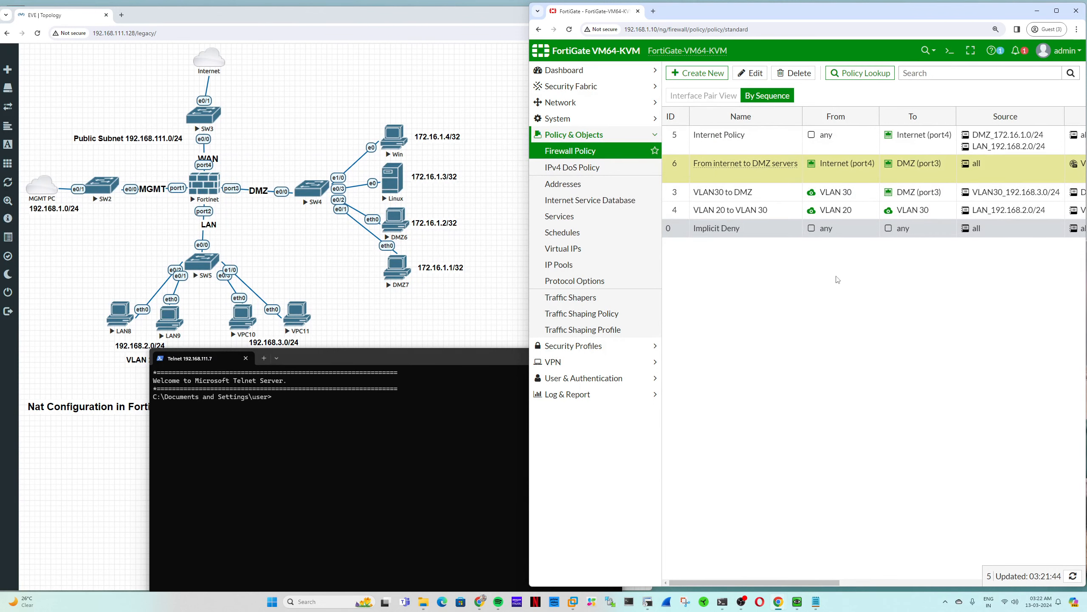
{"action": "double_click", "coordinate": [687, 161]}
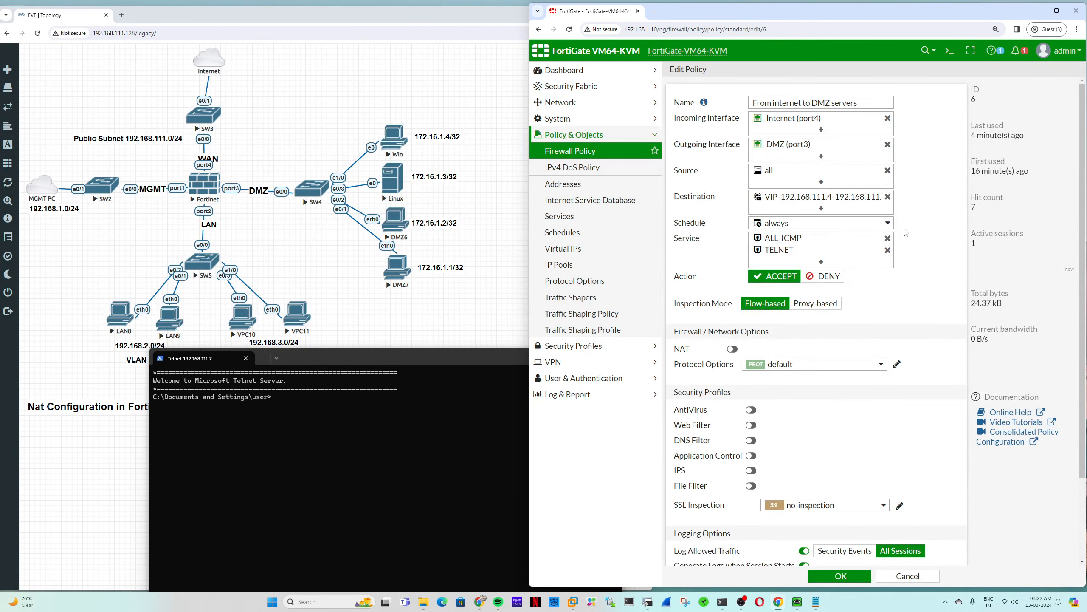
- Add VIP_192.168.111.7_172.16.1.4 to the policy's destinations and save it
{"action": "mouse_move", "coordinate": [776, 253]}
{"action": "left_click", "coordinate": [854, 199]}
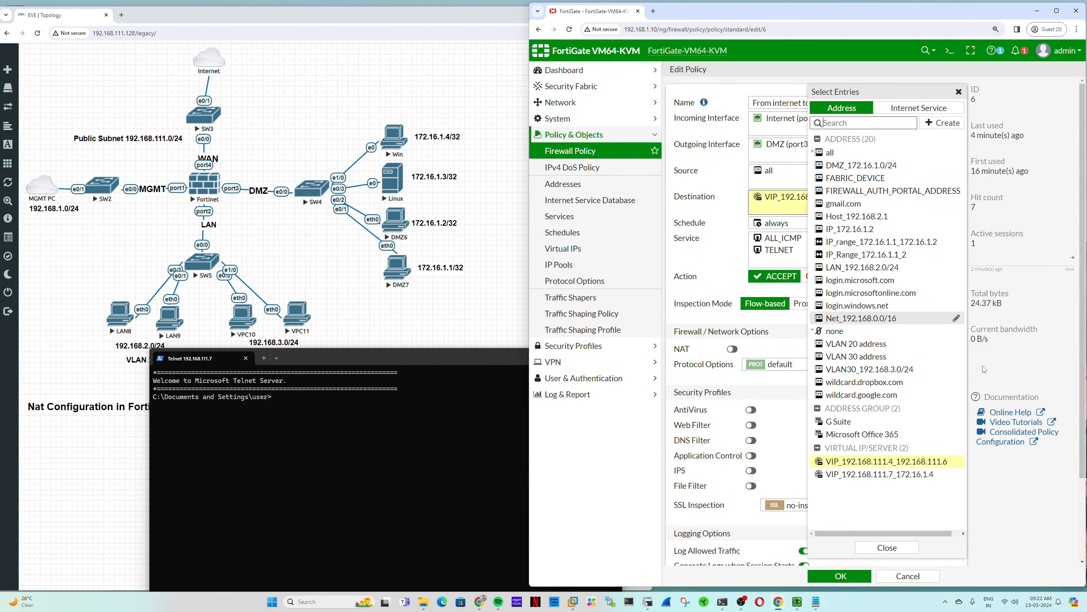
{"action": "left_click", "coordinate": [883, 474]}
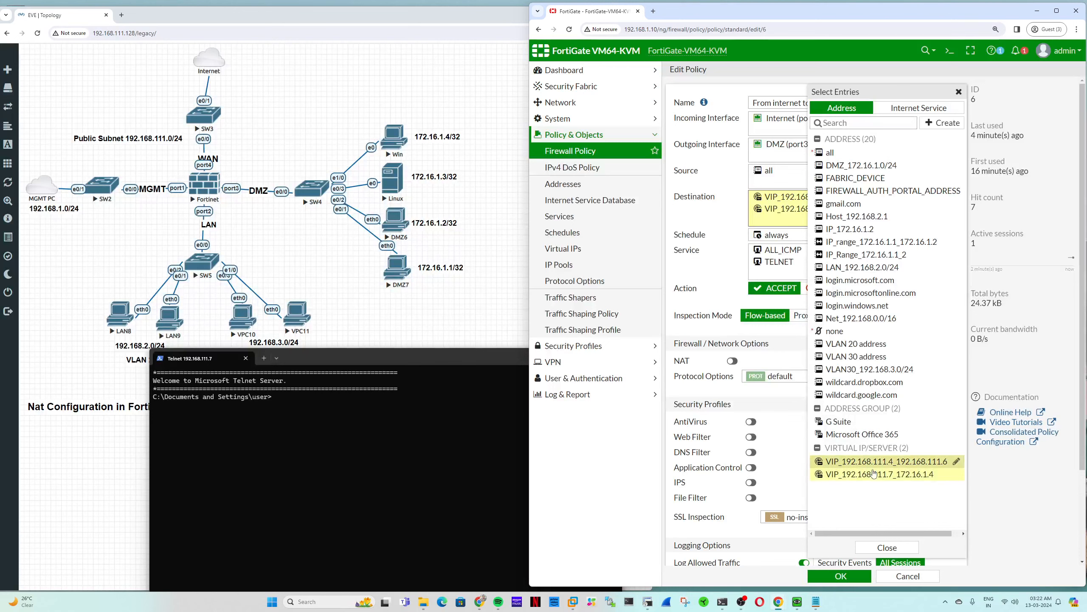
{"action": "left_click", "coordinate": [899, 549]}
{"action": "left_click", "coordinate": [835, 576]}
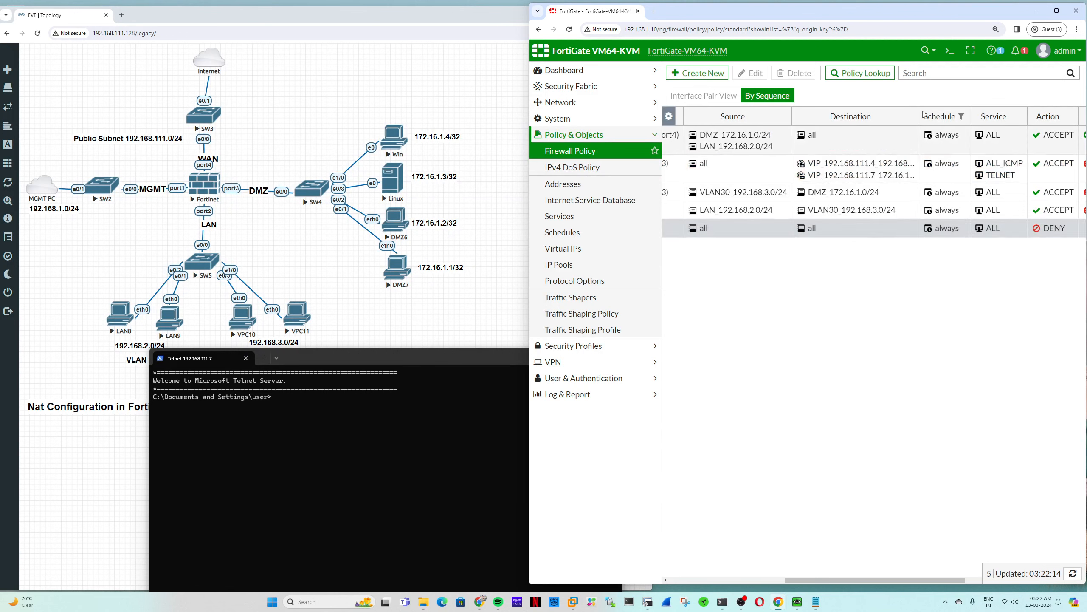
{"action": "left_click_drag", "start_coordinate": [920, 115], "coordinate": [996, 119]}
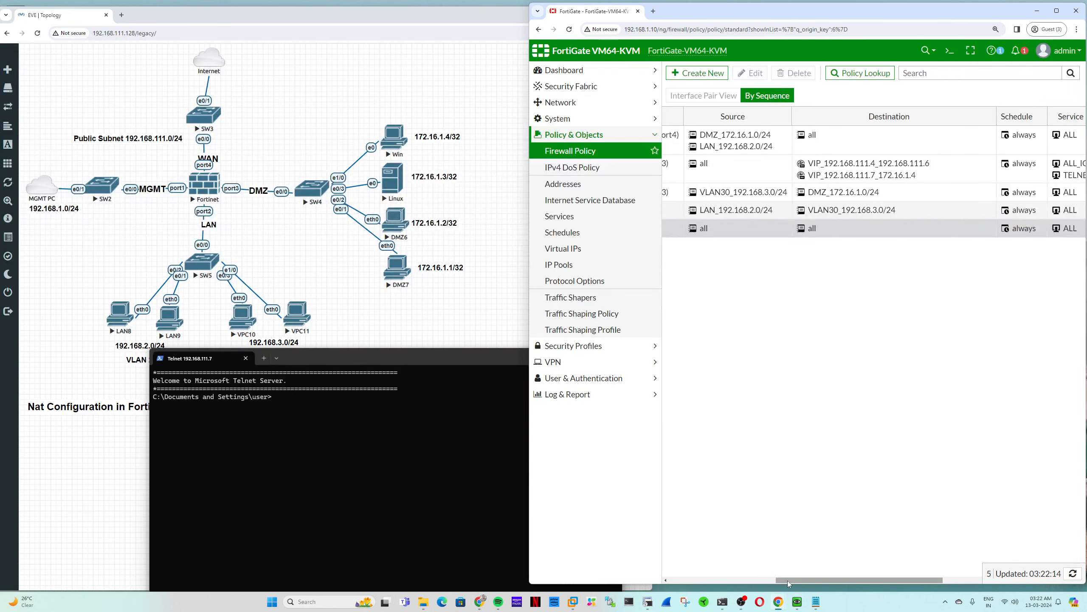
{"action": "left_click_drag", "start_coordinate": [788, 580], "coordinate": [698, 587]}
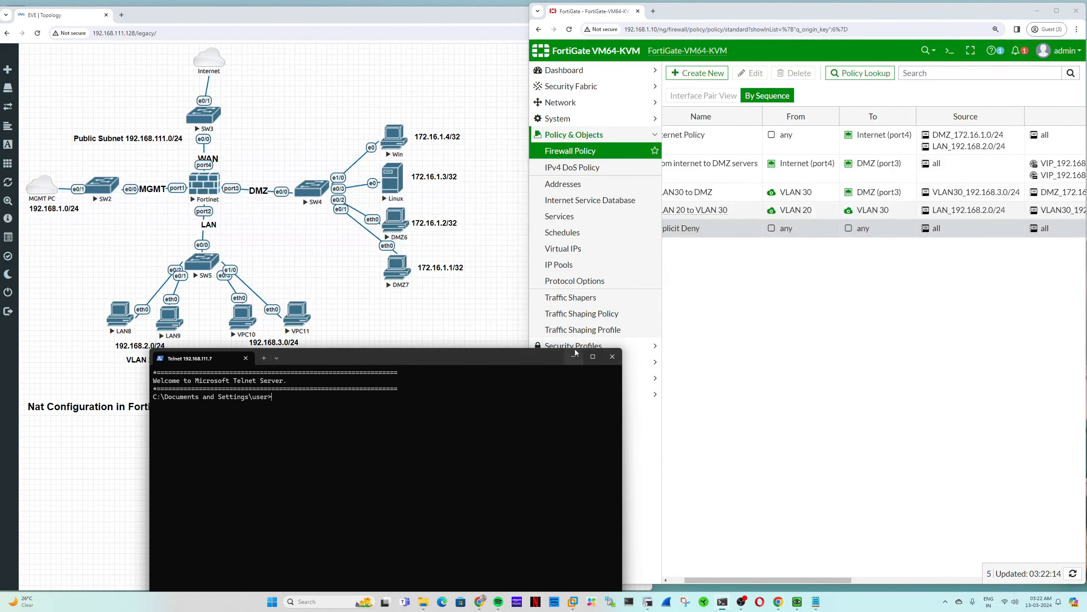
- Open a fresh PowerShell terminal and run 'telnet 192.168.111.7 23'
{"action": "left_click", "coordinate": [722, 602]}
{"action": "left_click", "coordinate": [722, 602]}
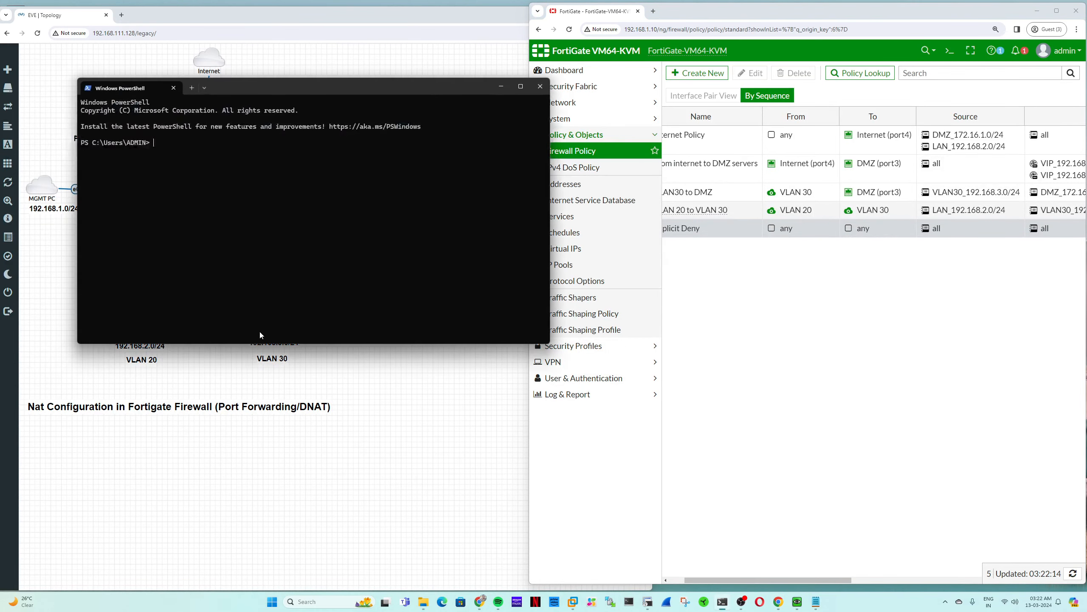
{"action": "left_click_drag", "start_coordinate": [226, 86], "coordinate": [272, 365]}
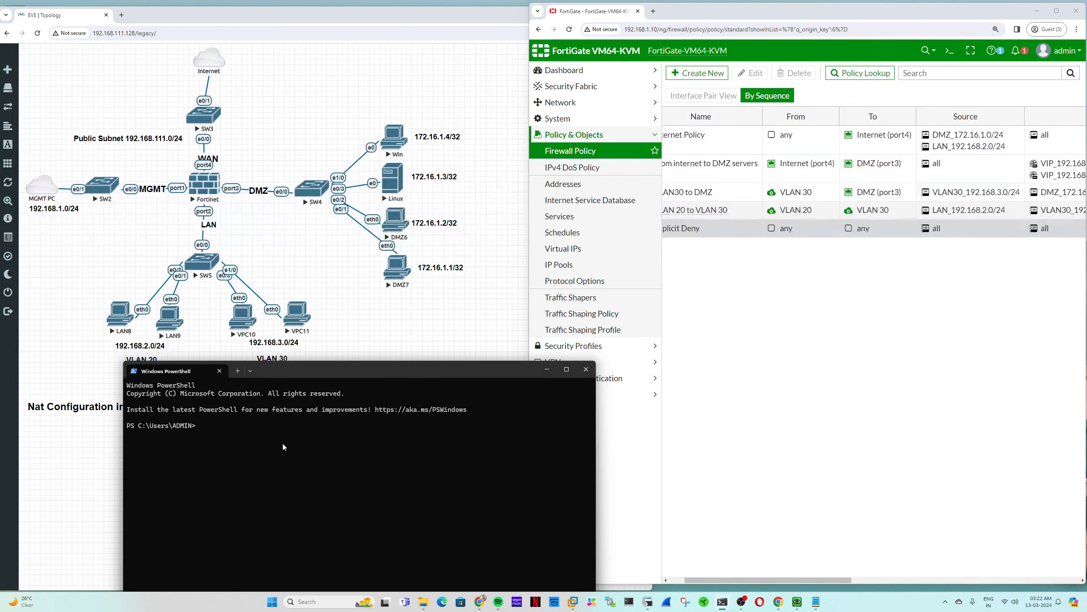
{"action": "type", "text": "telnet 192.168.111.7 23"}
{"action": "key", "text": "Return"}
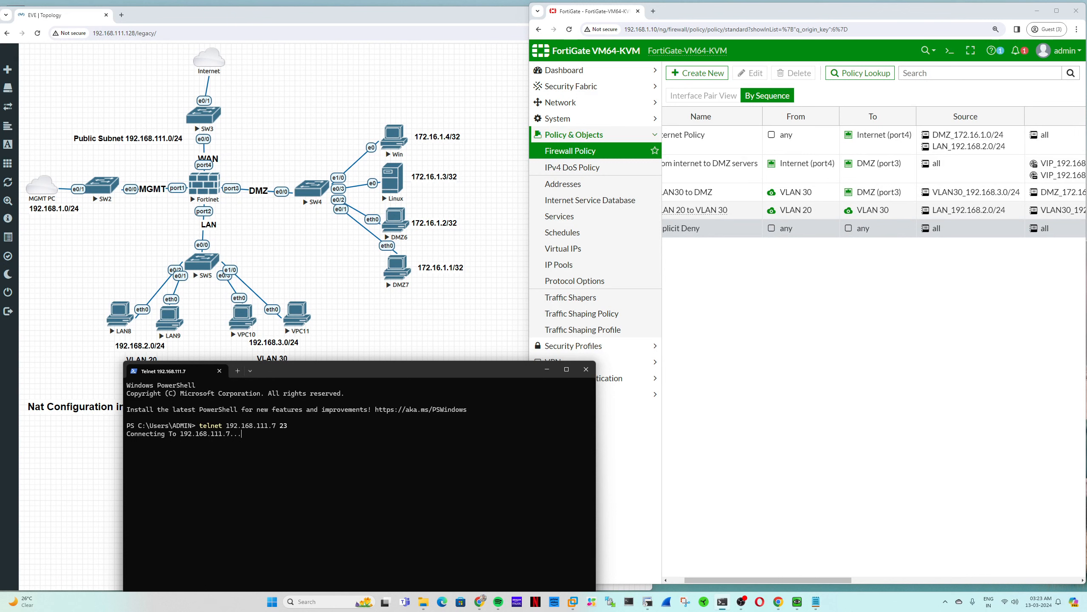
- Retry telnet to 192.168.111.7 on port 22, confirm the warning, enter the username, then close the window
{"action": "key", "text": "Up"}
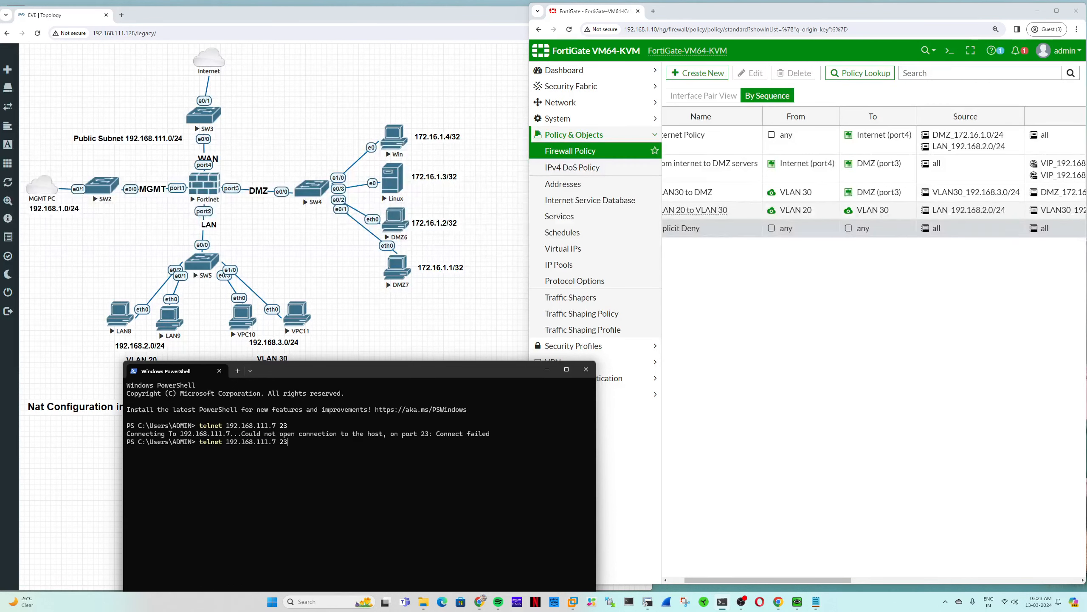
{"action": "key", "text": "BackSpace"}
{"action": "type", "text": "2"}
{"action": "key", "text": "Return"}
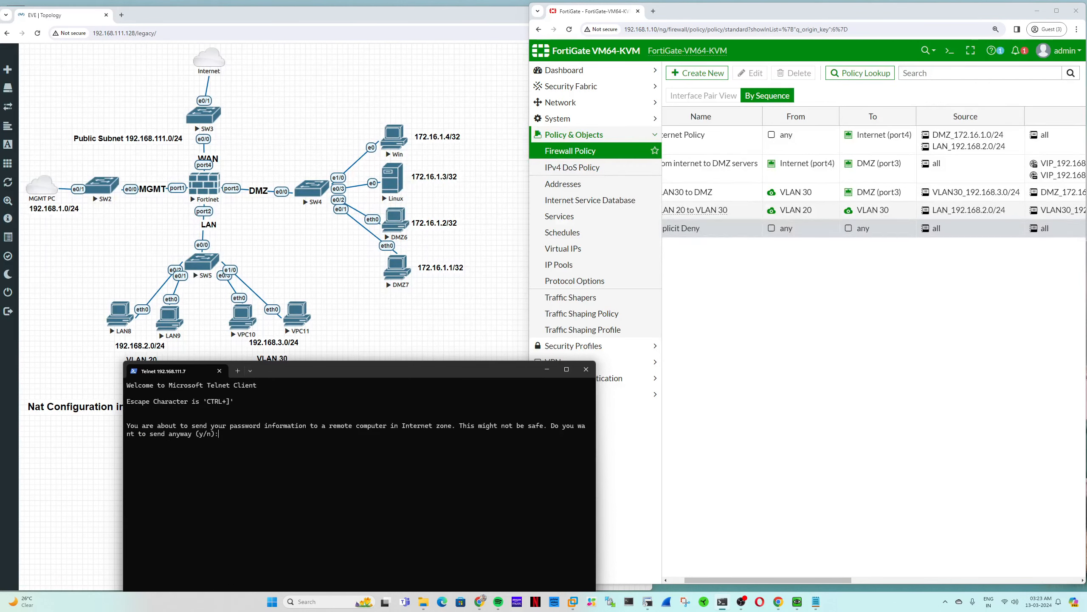
{"action": "type", "text": "y"}
{"action": "key", "text": "Return"}
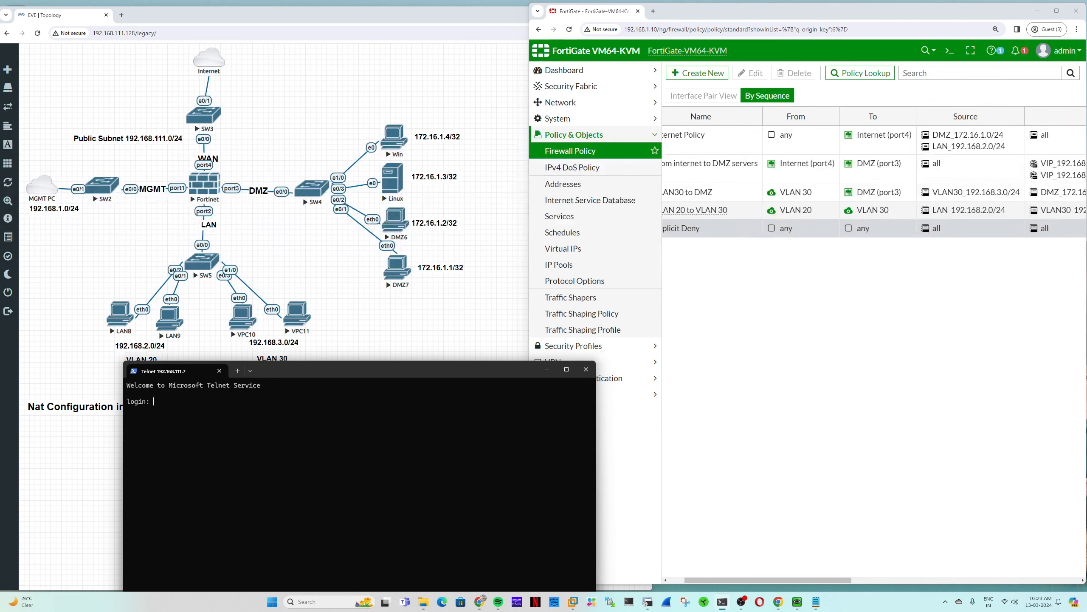
{"action": "type", "text": "user"}
{"action": "key", "text": "Return"}
{"action": "key", "text": "Return"}
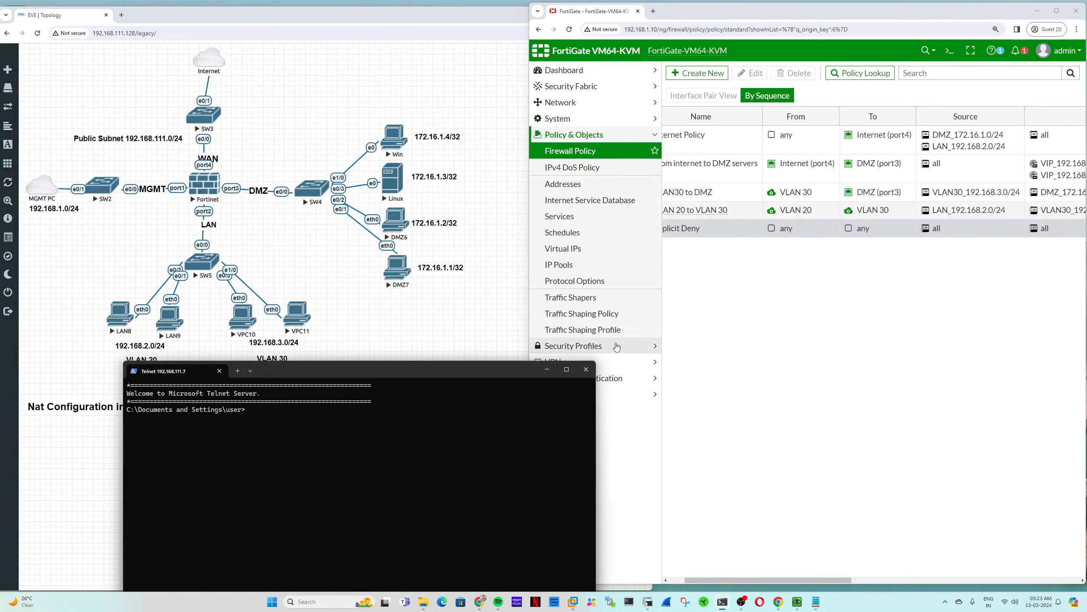
{"action": "left_click", "coordinate": [584, 371]}
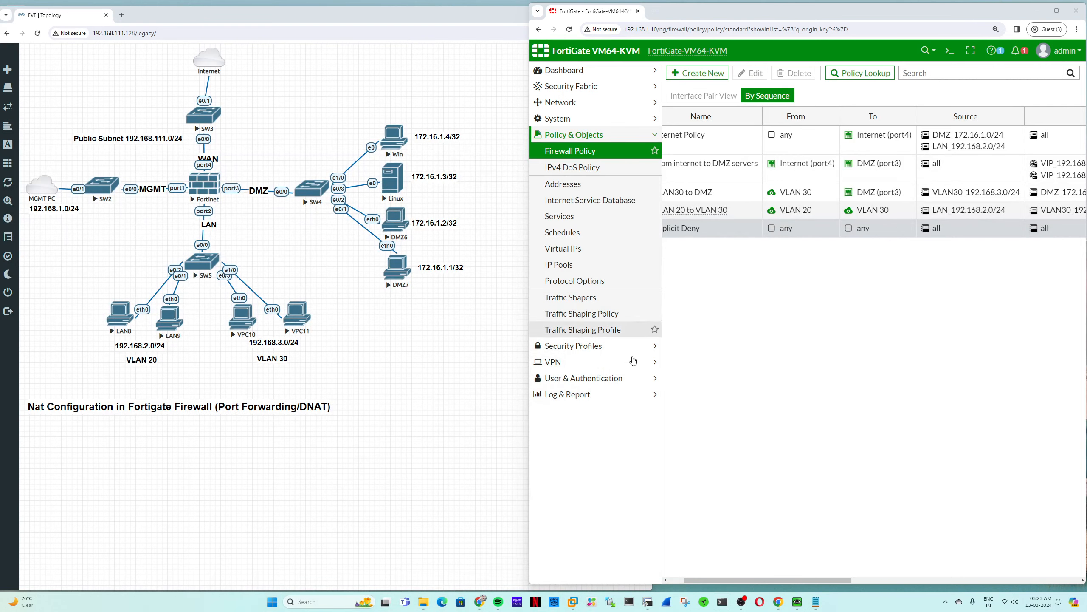
- Open the details of the most recent Forward Traffic log entry
{"action": "left_click", "coordinate": [596, 394]}
{"action": "left_click", "coordinate": [574, 214]}
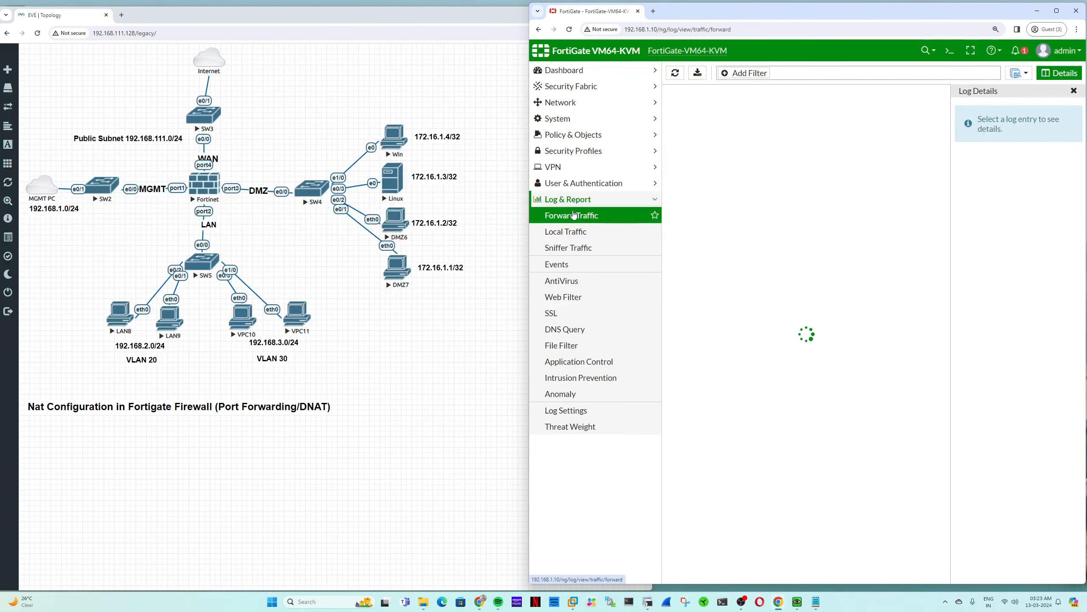
{"action": "left_click", "coordinate": [725, 113]}
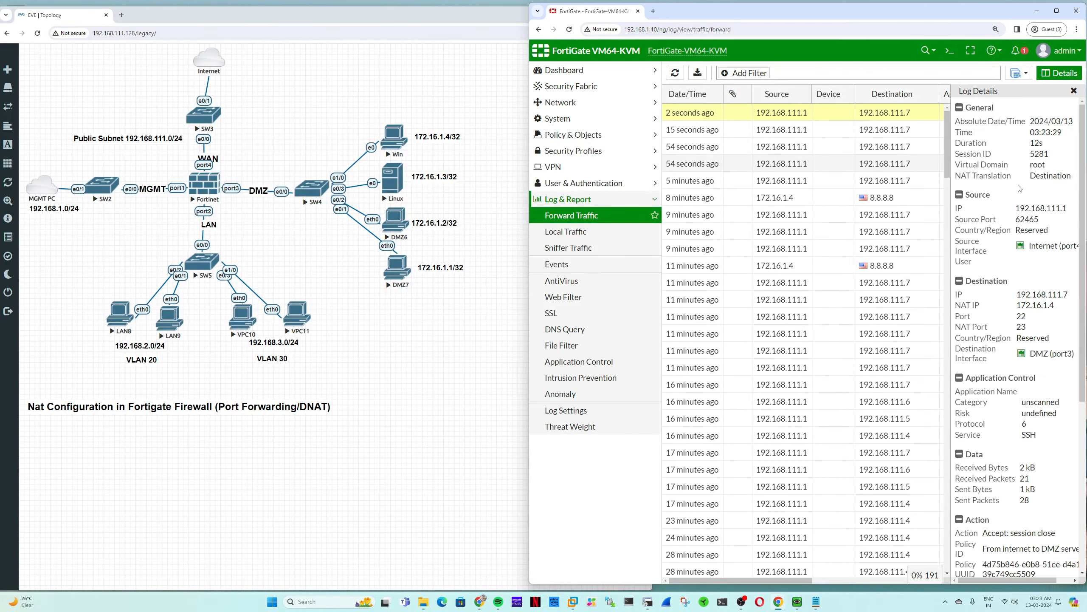
- Inspect destination 192.168.111.7 port 22 translated to NAT 172.16.1.4 port 23, then return to Virtual IPs
{"action": "double_click", "coordinate": [1041, 208]}
{"action": "double_click", "coordinate": [1042, 294]}
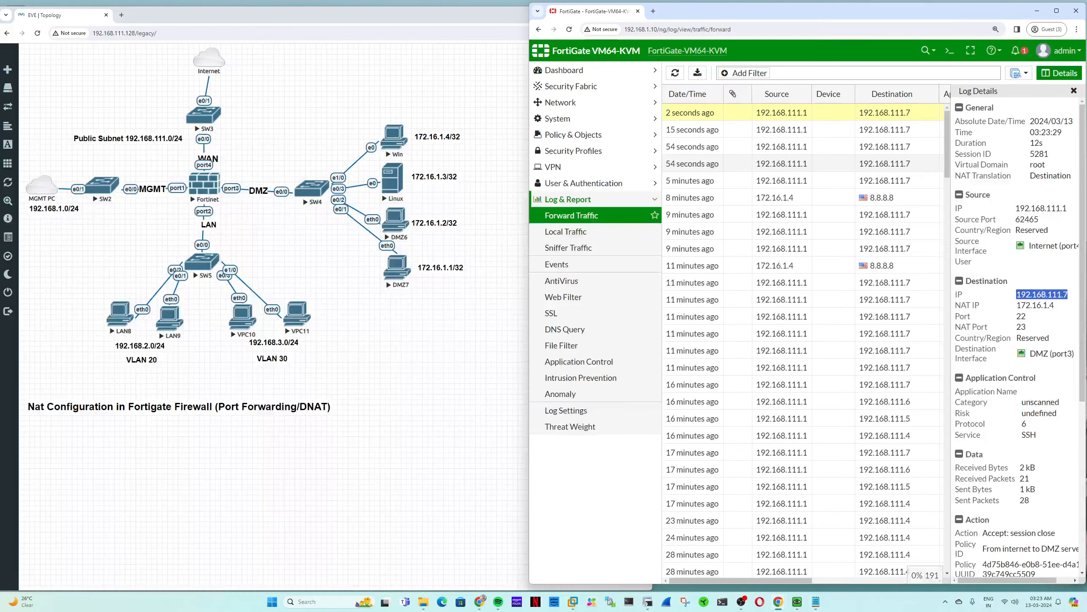
{"action": "double_click", "coordinate": [1036, 305]}
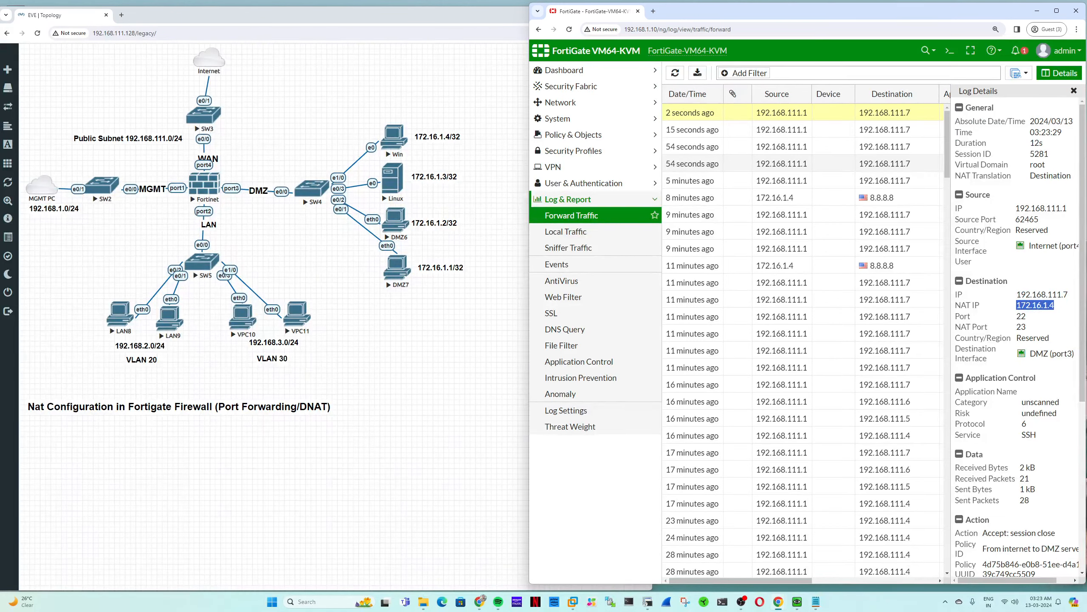
{"action": "double_click", "coordinate": [963, 316]}
{"action": "double_click", "coordinate": [1021, 316]}
{"action": "left_click", "coordinate": [1028, 332]}
{"action": "left_click_drag", "start_coordinate": [1030, 328], "coordinate": [957, 326]}
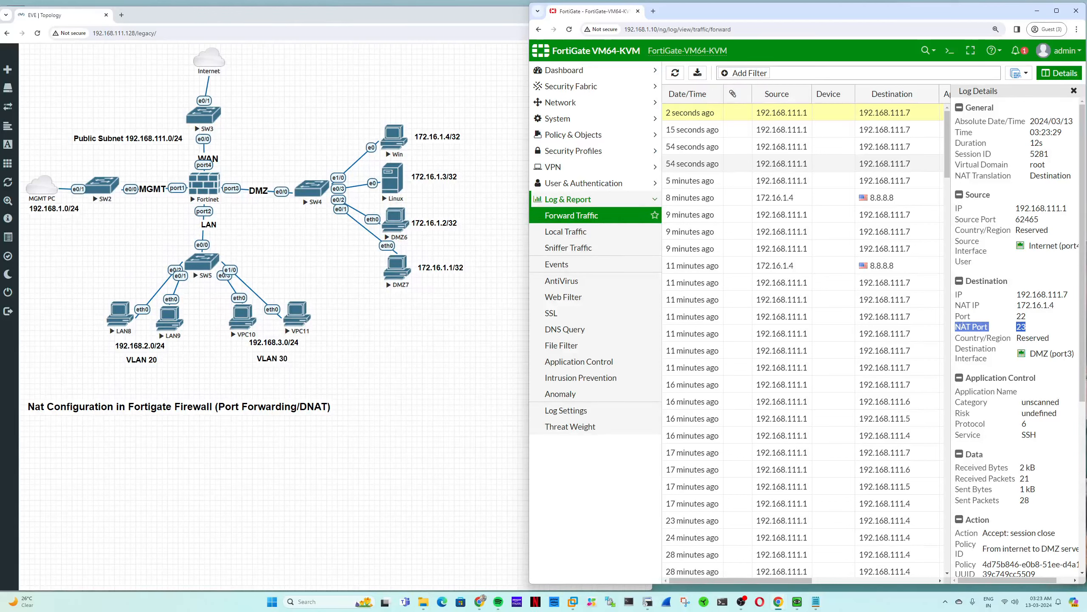
{"action": "left_click", "coordinate": [602, 133]}
{"action": "left_click", "coordinate": [581, 251]}
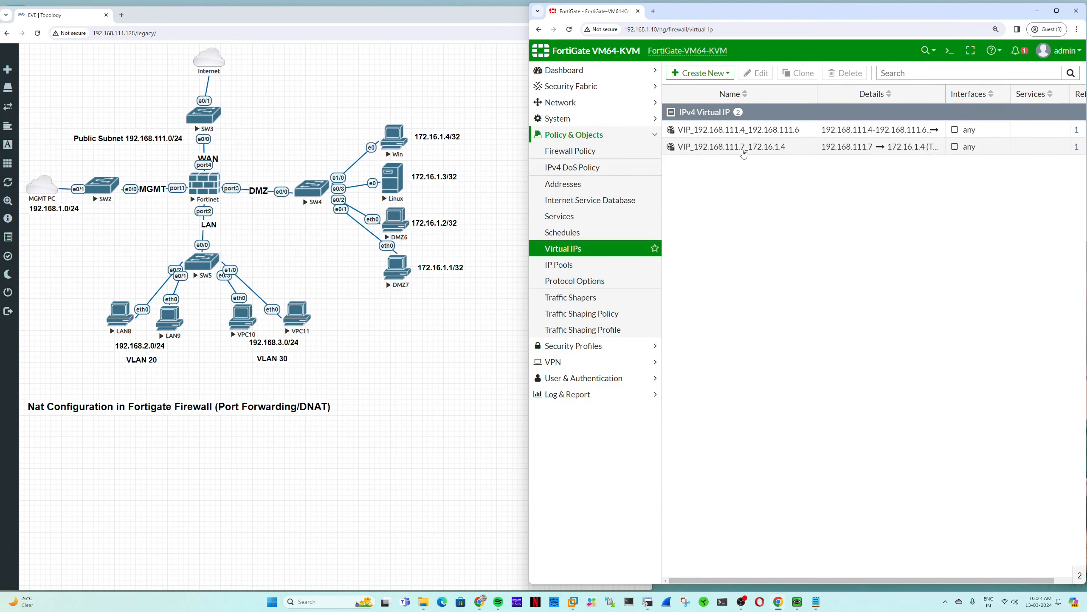
- Remove the 192.168.111.4 range VIP from the 'From internet to DMZ servers' policy destinations and save
{"action": "mouse_move", "coordinate": [744, 153]}
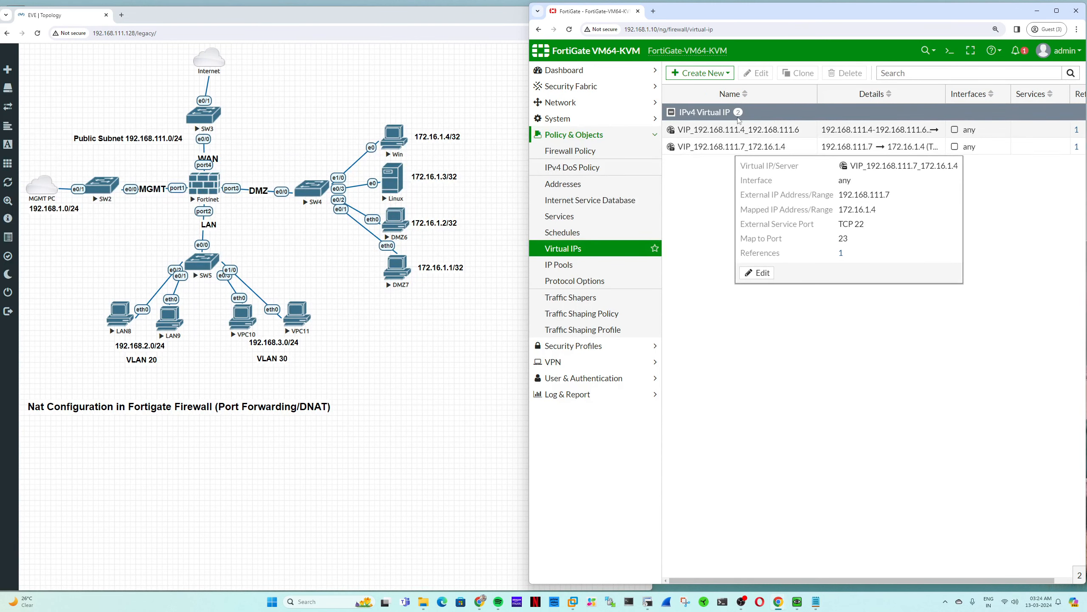
{"action": "right_click", "coordinate": [733, 130]}
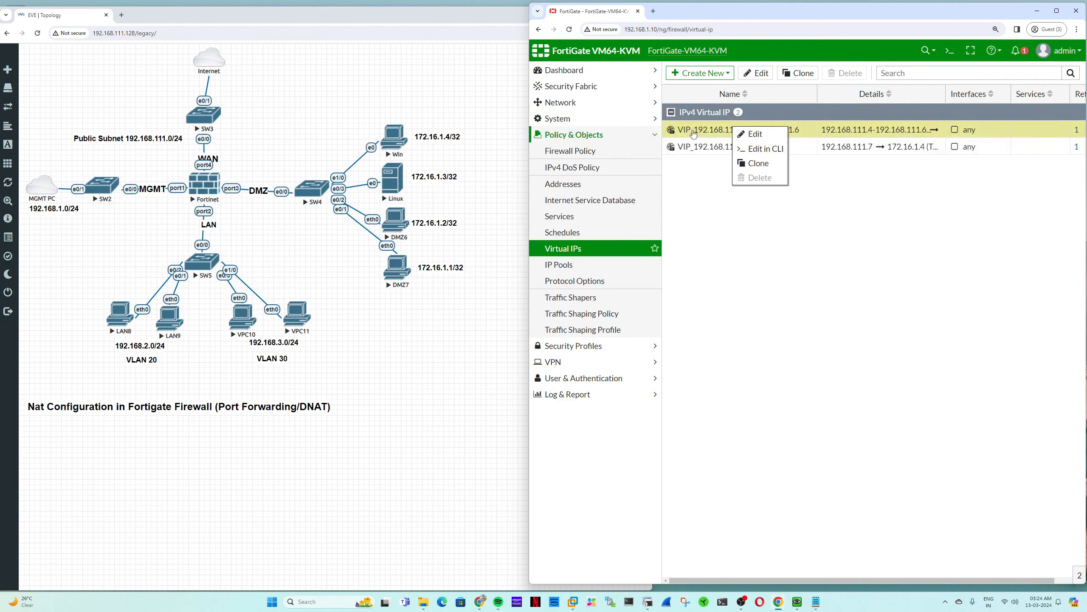
{"action": "left_click", "coordinate": [606, 157]}
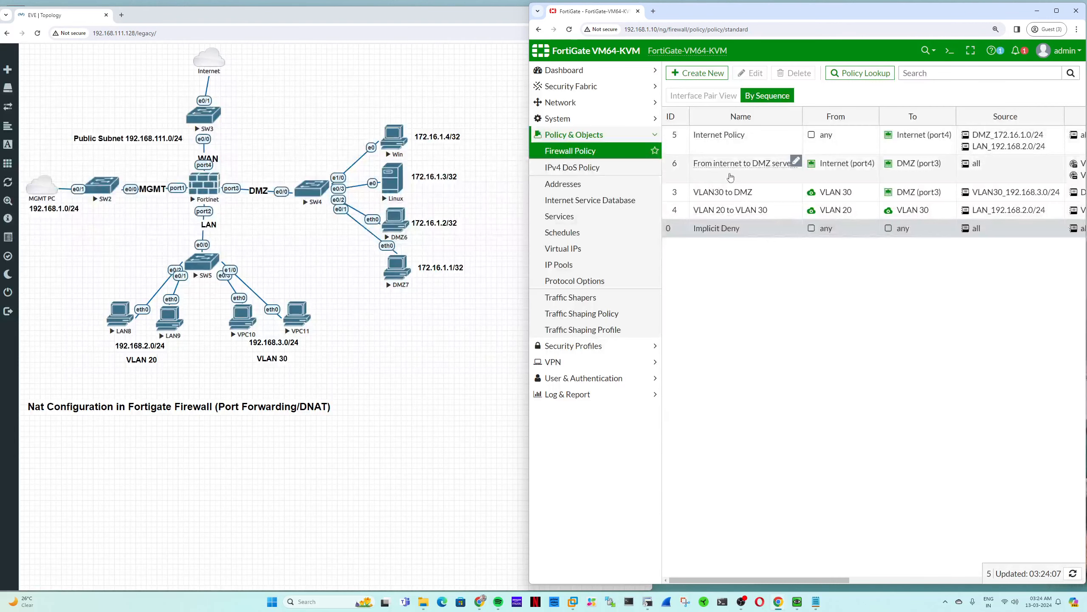
{"action": "double_click", "coordinate": [771, 169]}
{"action": "left_click", "coordinate": [888, 197]}
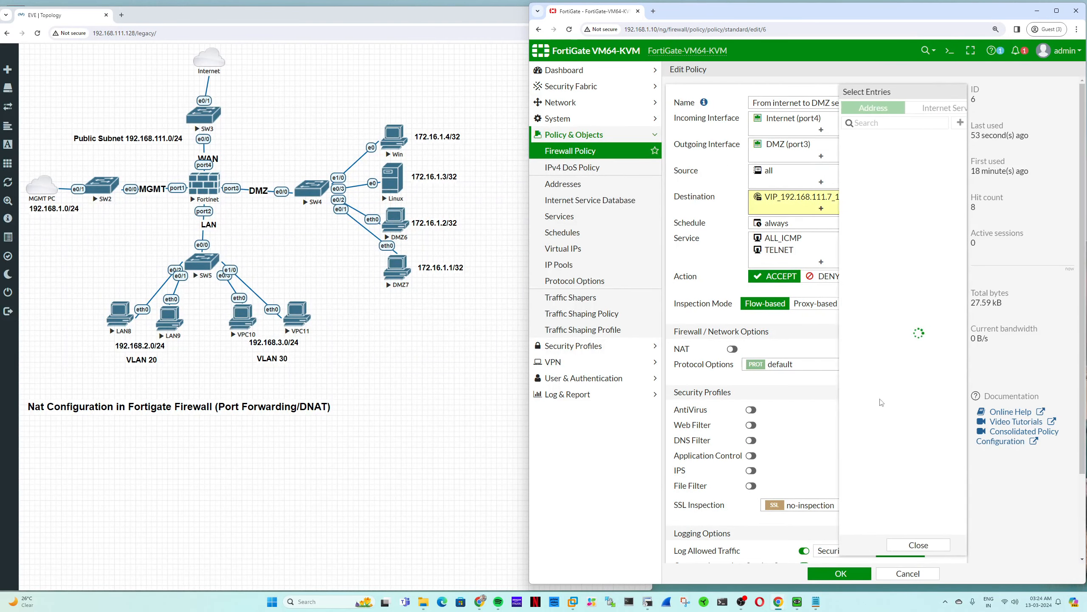
{"action": "left_click", "coordinate": [877, 574]}
{"action": "left_click", "coordinate": [840, 574]}
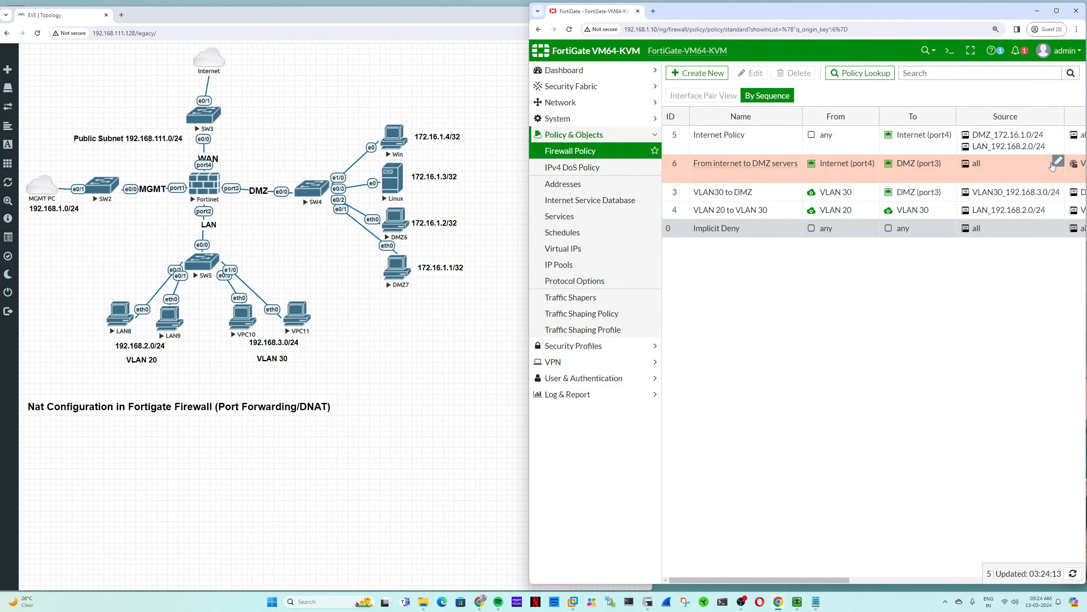
- Delete the 192.168.111.4 range VIP from the Virtual IPs list
{"action": "left_click", "coordinate": [587, 248]}
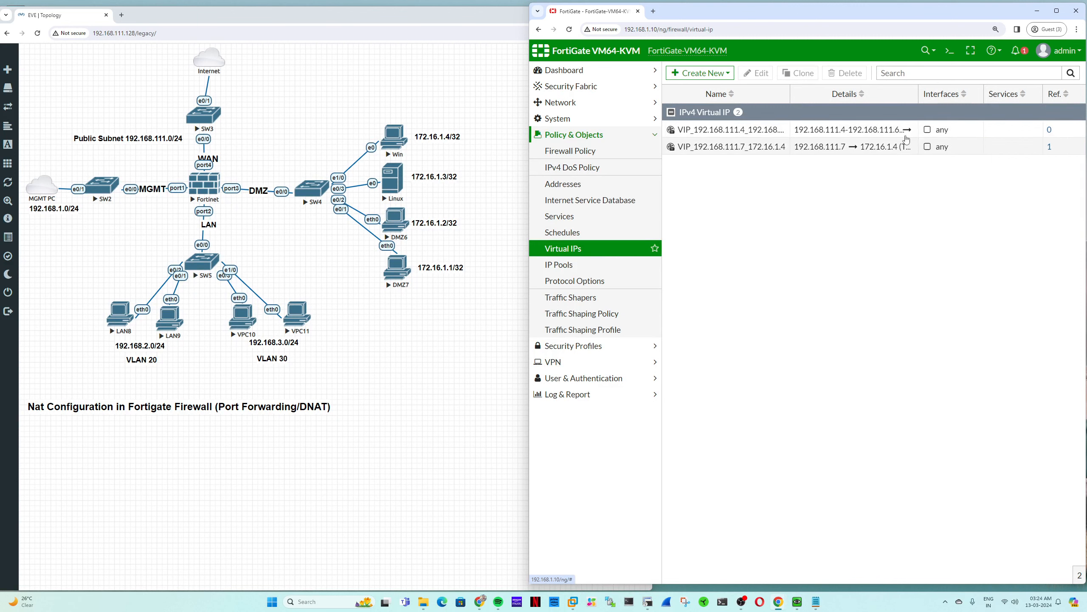
{"action": "left_click", "coordinate": [705, 131]}
{"action": "left_click", "coordinate": [850, 74]}
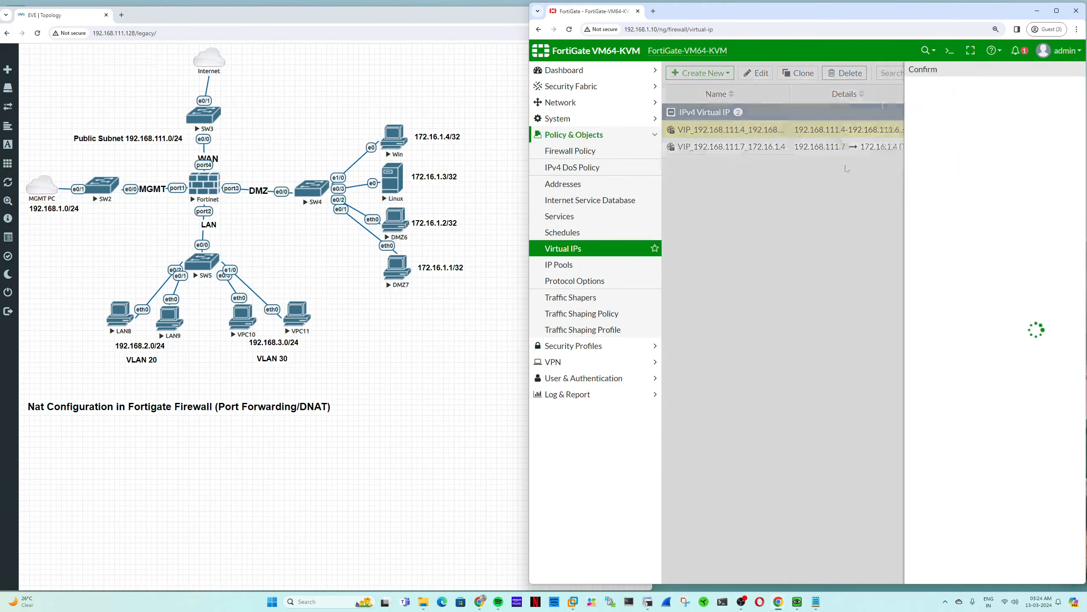
{"action": "key", "text": "Return"}
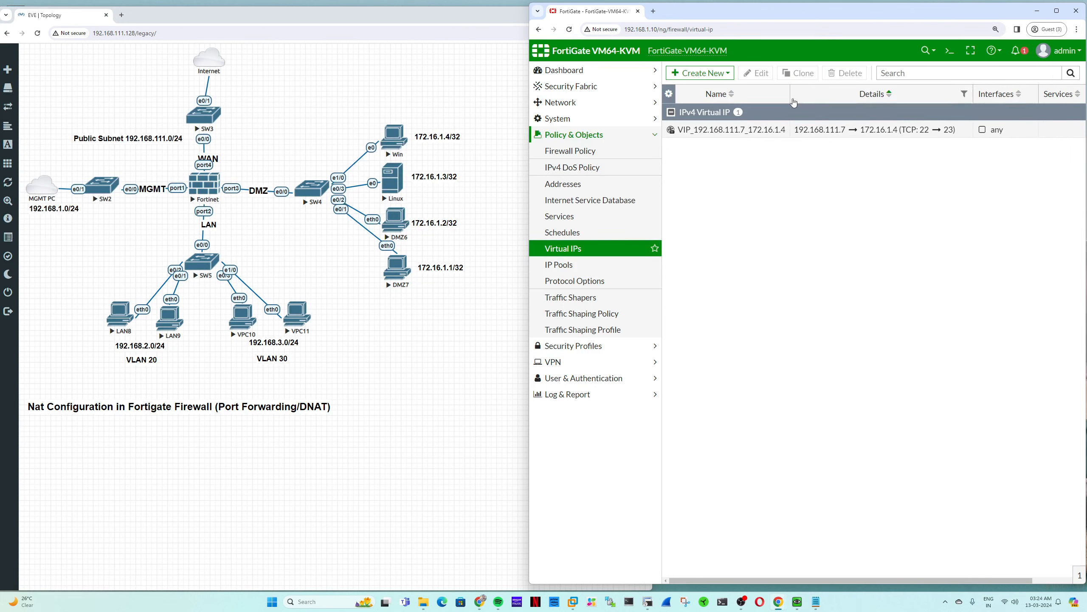
- Widen the Name column in the Virtual IPs list by dragging its header edge right
{"action": "left_click_drag", "start_coordinate": [791, 94], "coordinate": [807, 94]}
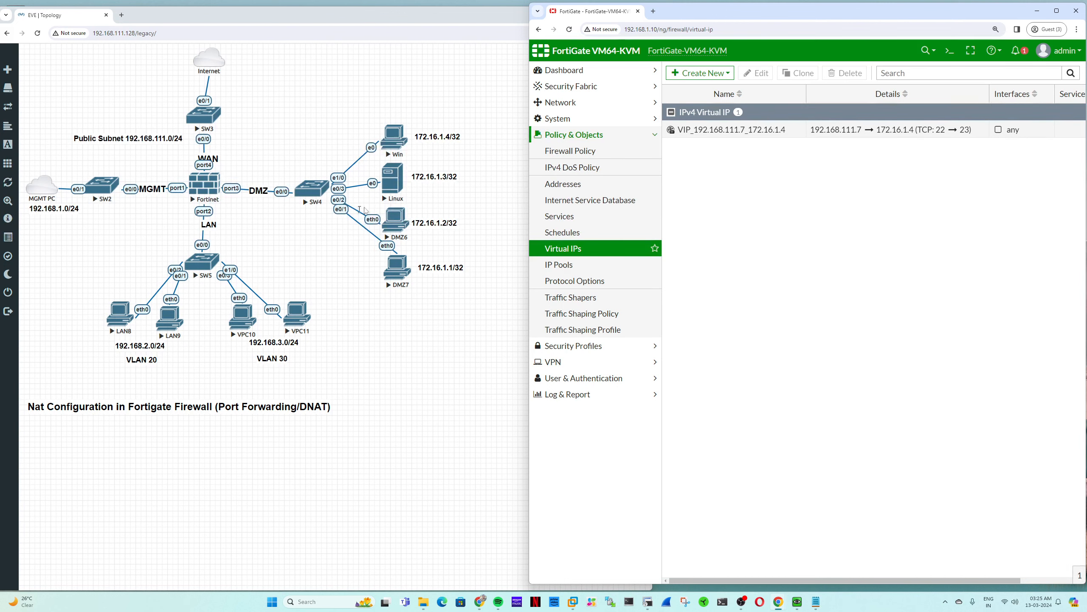
- Bring up the Notepad IP mapping notes and place the cursor after 192.168.111.4
{"action": "left_click", "coordinate": [822, 604]}
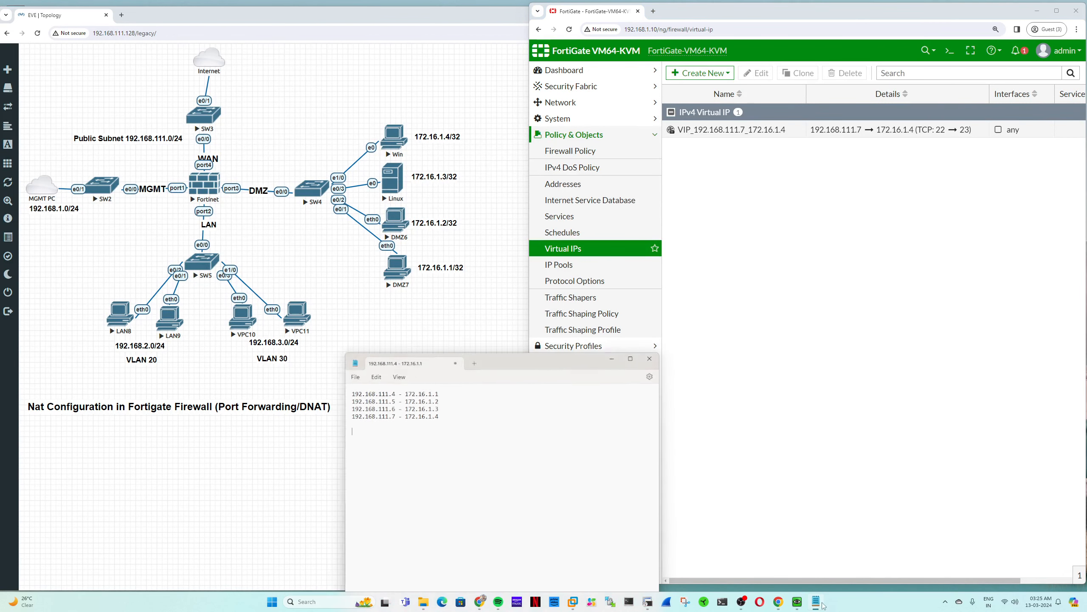
{"action": "left_click_drag", "start_coordinate": [464, 420], "coordinate": [400, 405]}
{"action": "left_click", "coordinate": [389, 389]}
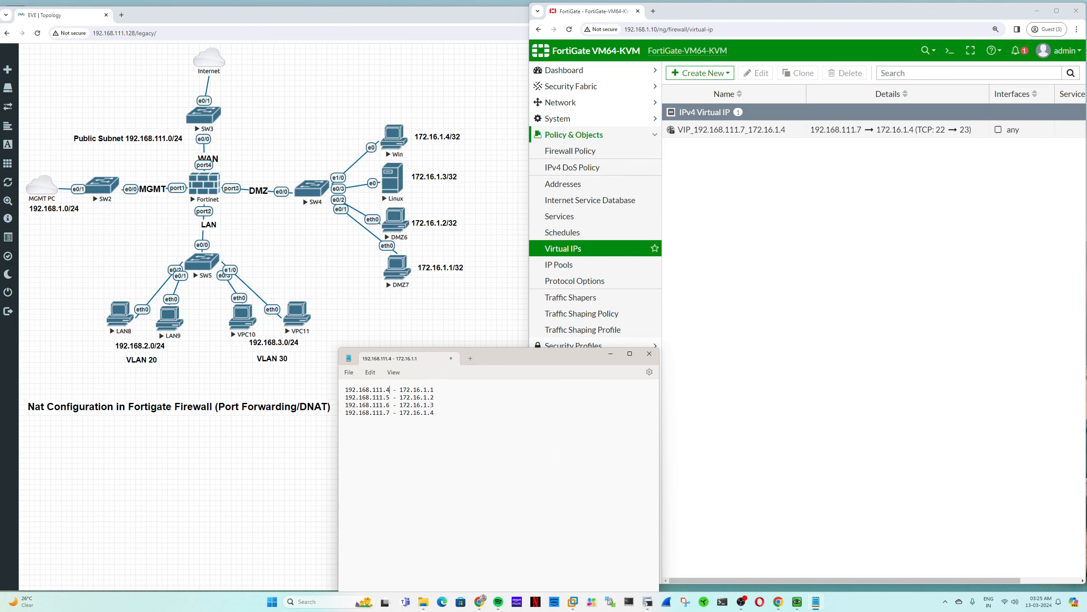
{"action": "left_click_drag", "start_coordinate": [452, 424], "coordinate": [334, 387]}
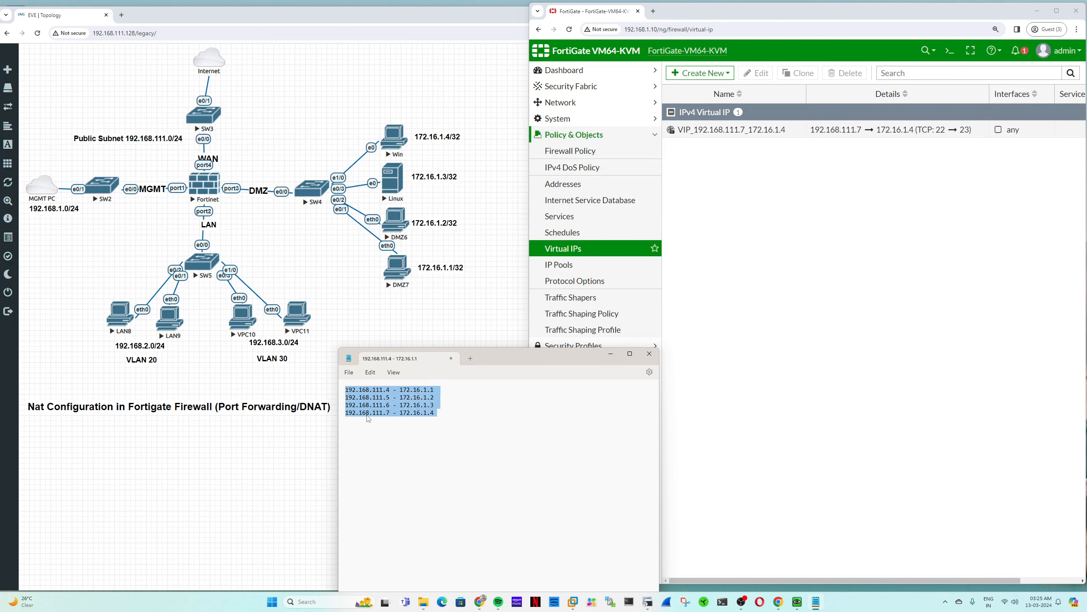
{"action": "left_click", "coordinate": [390, 390]}
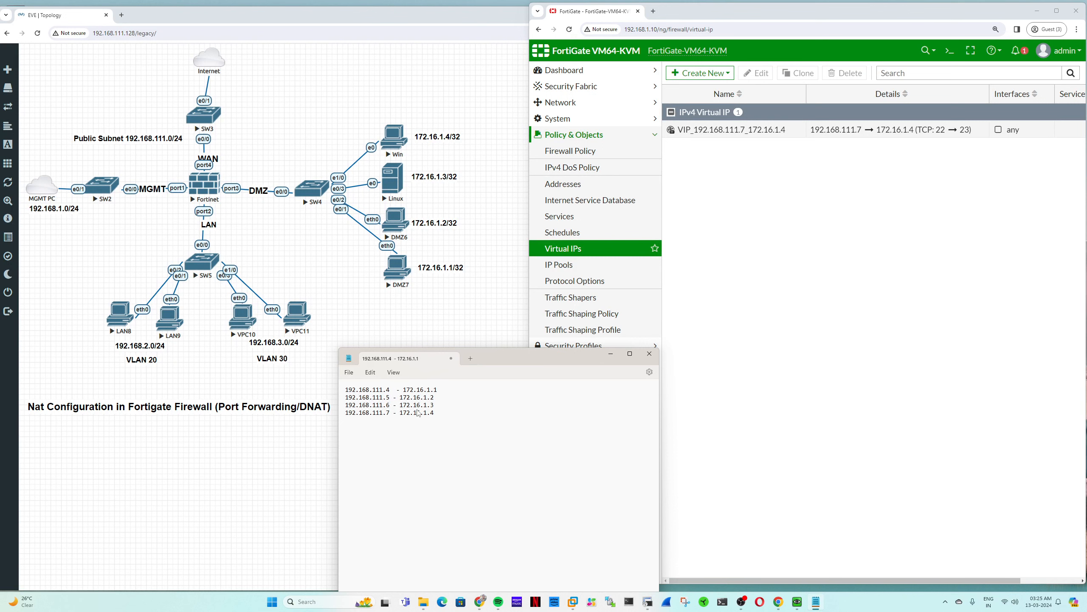
- Append port 23 after the external and mapped addresses on the mapping lines
{"action": "type", "text": "23"}
{"action": "key", "text": "End"}
{"action": "mouse_move", "coordinate": [454, 390]}
{"action": "left_mouse_down"}
{"action": "mouse_move", "coordinate": [409, 391]}
{"action": "mouse_move", "coordinate": [448, 392]}
{"action": "left_mouse_up"}
{"action": "left_click", "coordinate": [393, 398]}
{"action": "type", "text": "23"}
{"action": "key", "text": "End"}
{"action": "type", "text": "2323 23 "}
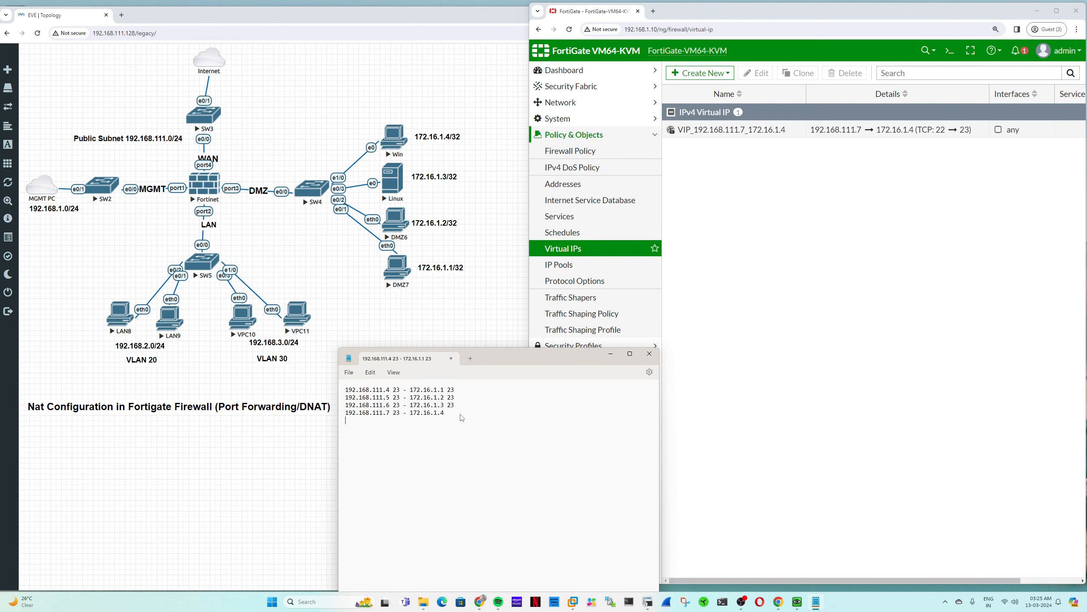
{"action": "type", "text": "23"}
- Turn off port forwarding on the 192.168.111.7 virtual IP and save it
{"action": "double_click", "coordinate": [762, 133]}
{"action": "left_click", "coordinate": [679, 282]}
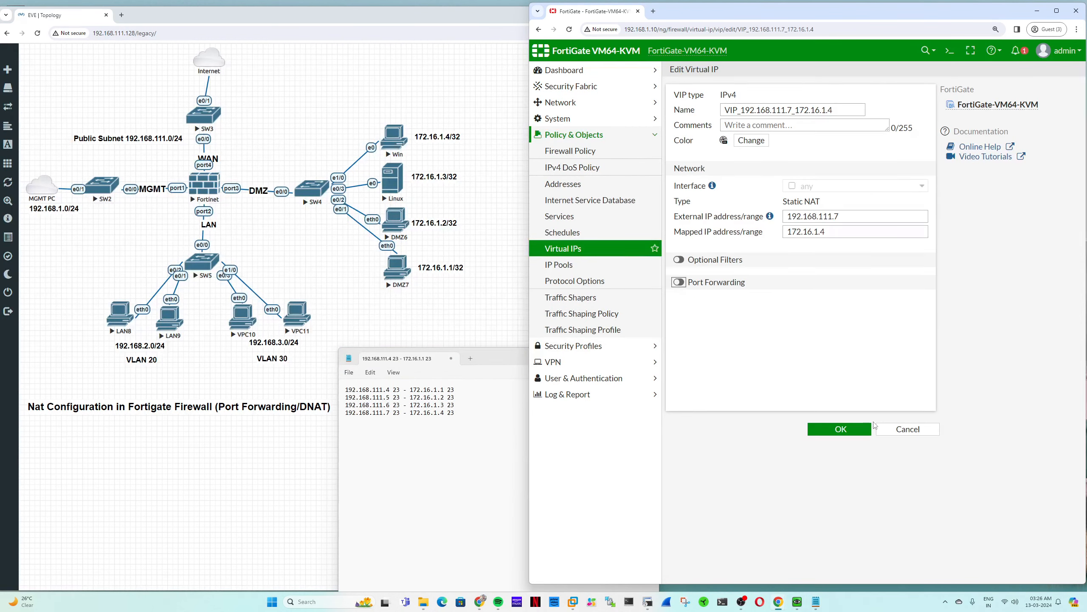
{"action": "left_click", "coordinate": [860, 429]}
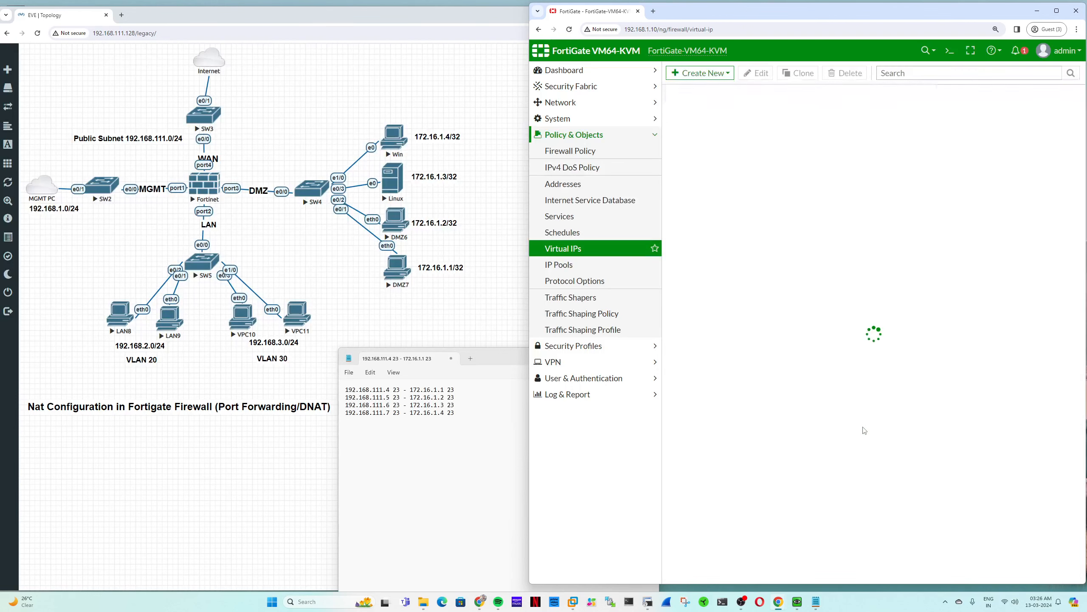
- In a new PowerShell window, telnet to 192.168.111.7 port 23, answer y, and enter the login username and password
{"action": "left_click", "coordinate": [723, 604]}
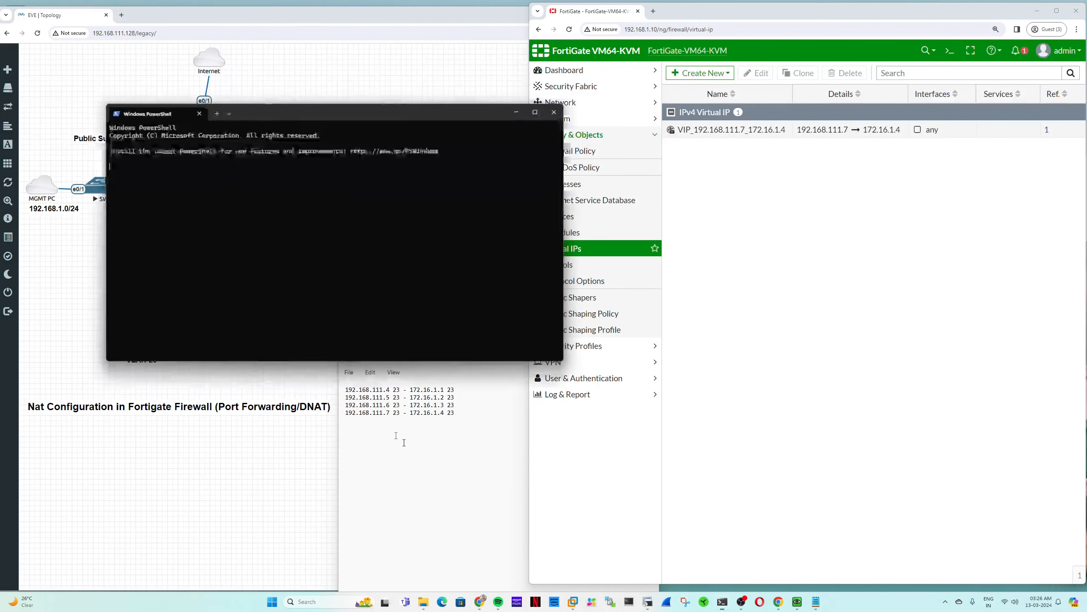
{"action": "type", "text": "tel"}
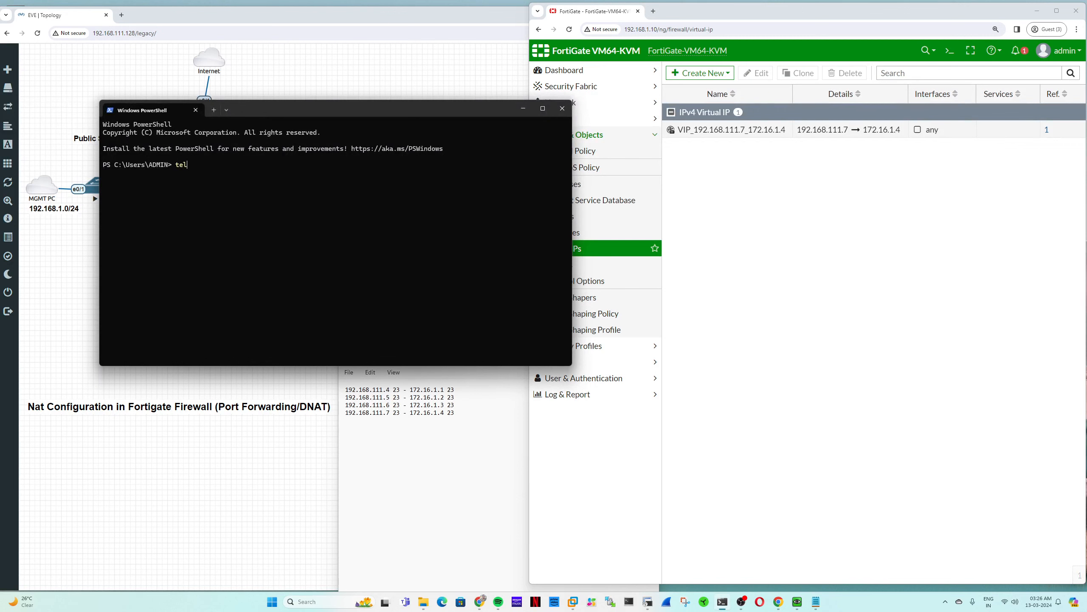
{"action": "type", "text": "net 192.168.111.7 23"}
{"action": "key", "text": "Return"}
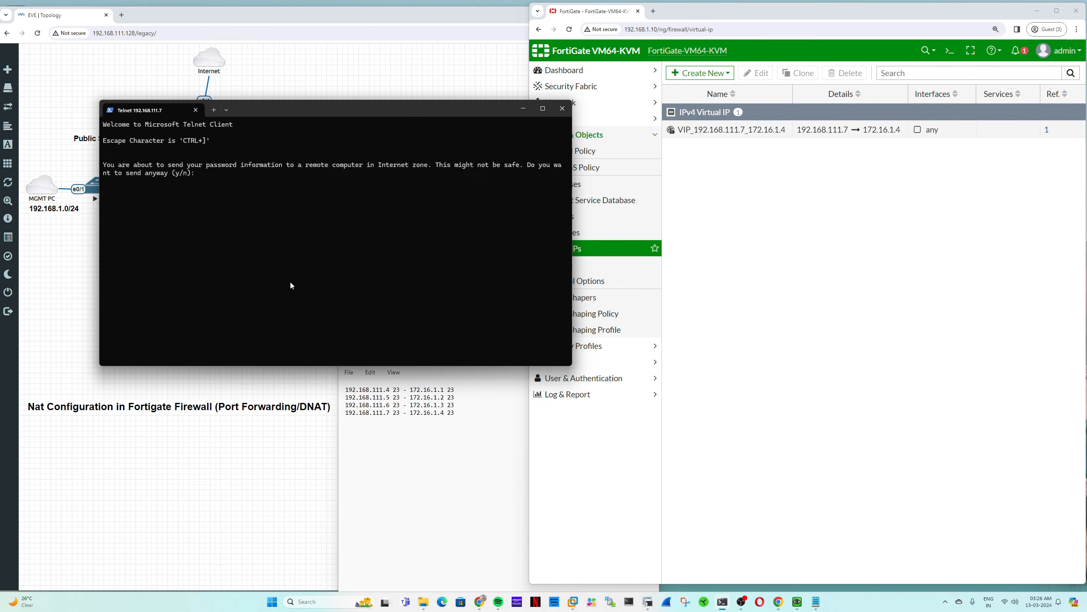
{"action": "type", "text": "y"}
{"action": "key", "text": "Return"}
{"action": "type", "text": "user"}
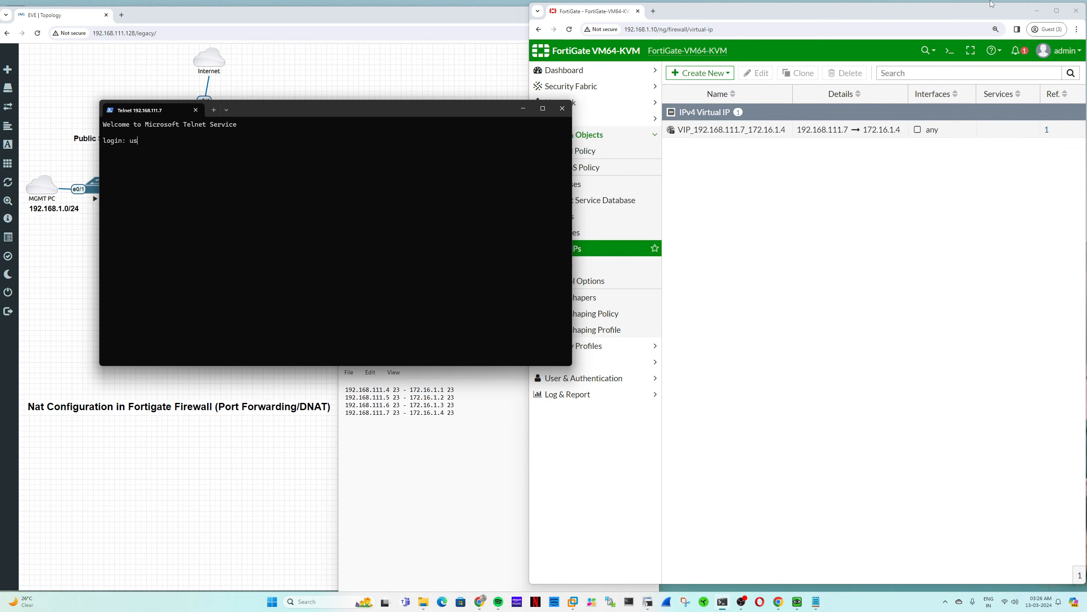
{"action": "key", "text": "Return"}
{"action": "key", "text": "Return"}
{"action": "type", "text": "u"}
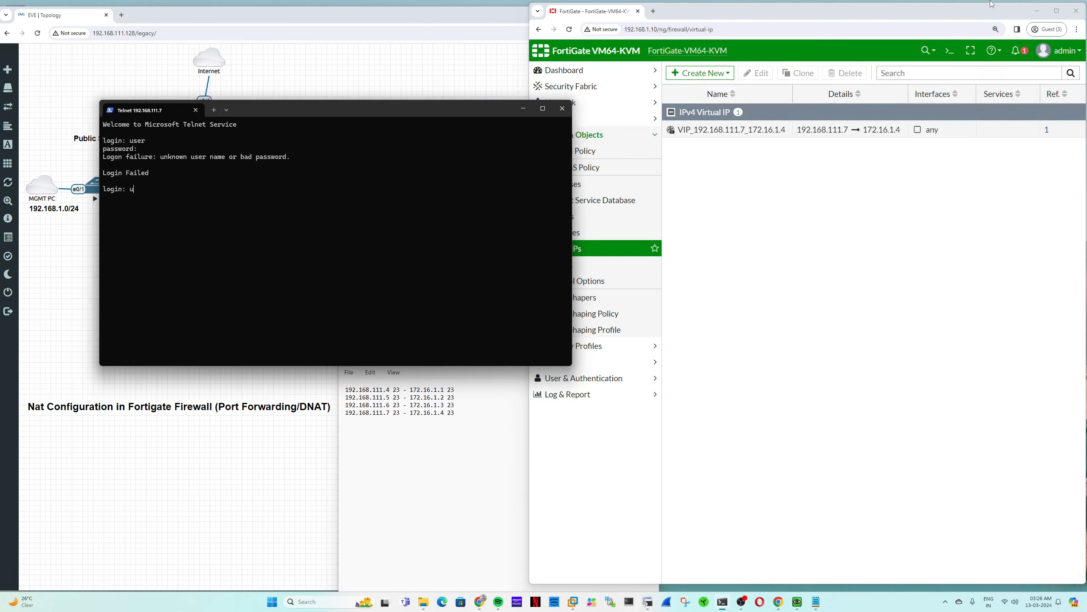
{"action": "type", "text": "ser"}
{"action": "key", "text": "Return"}
{"action": "key", "text": "Return"}
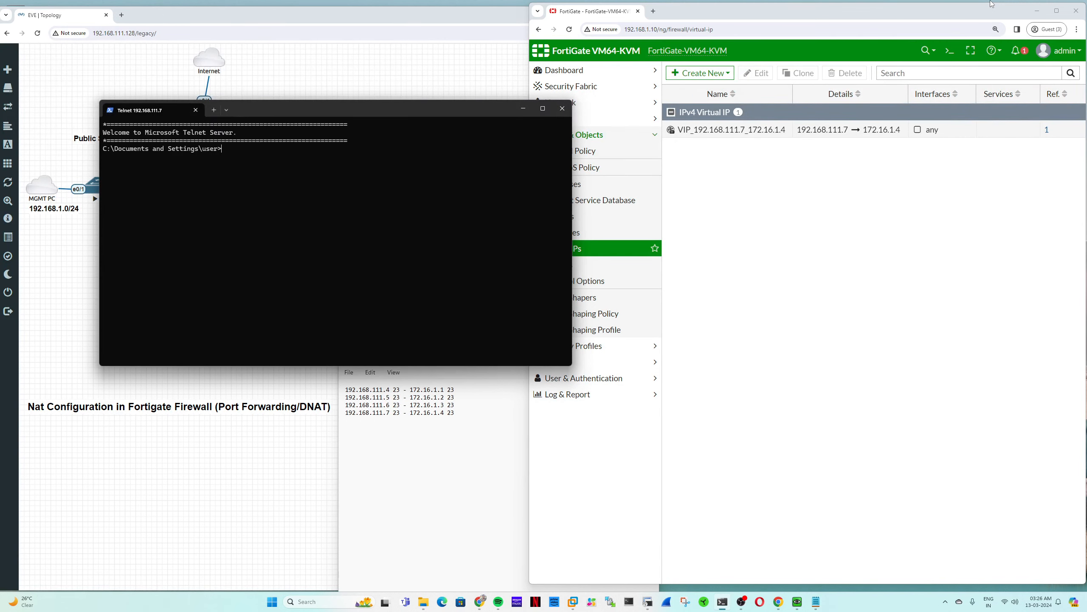
- Change the external ports of the four Notepad mappings to 22, 23, 24 and 25
{"action": "left_click", "coordinate": [562, 108]}
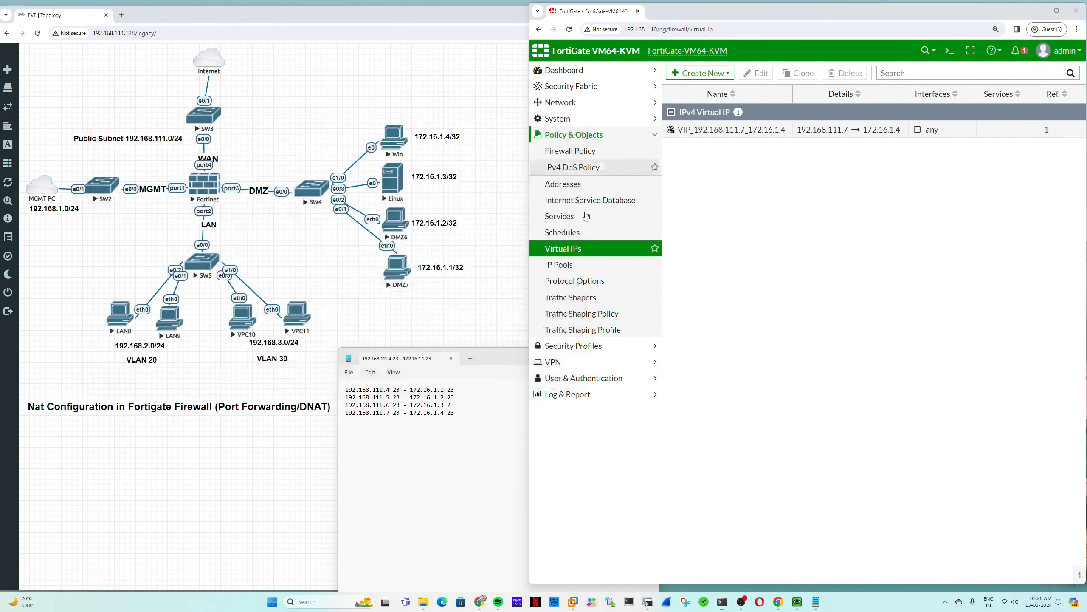
{"action": "mouse_move", "coordinate": [728, 133]}
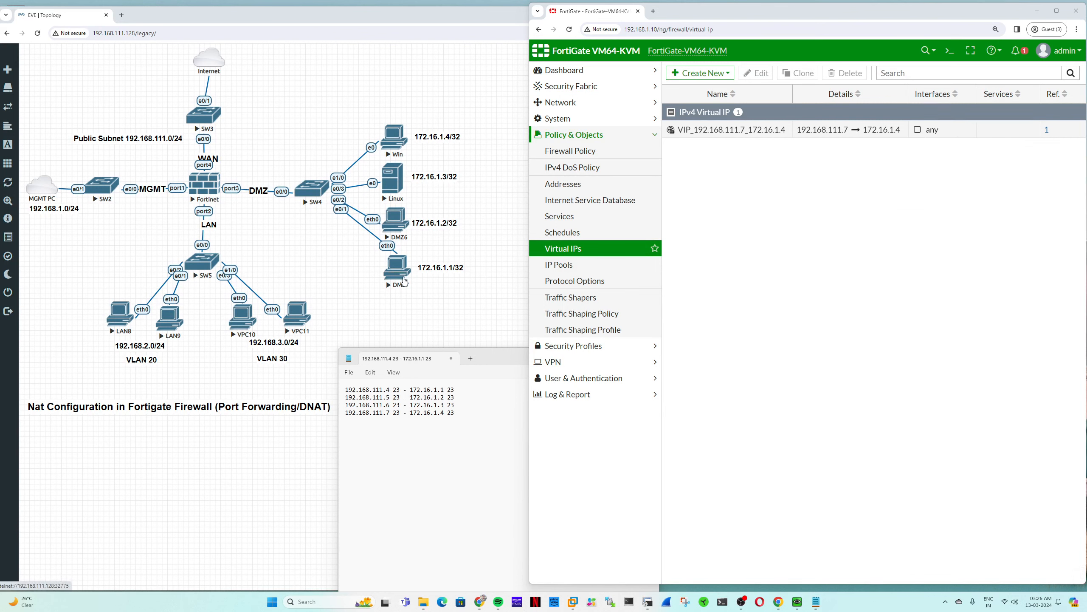
{"action": "left_click", "coordinate": [399, 390]}
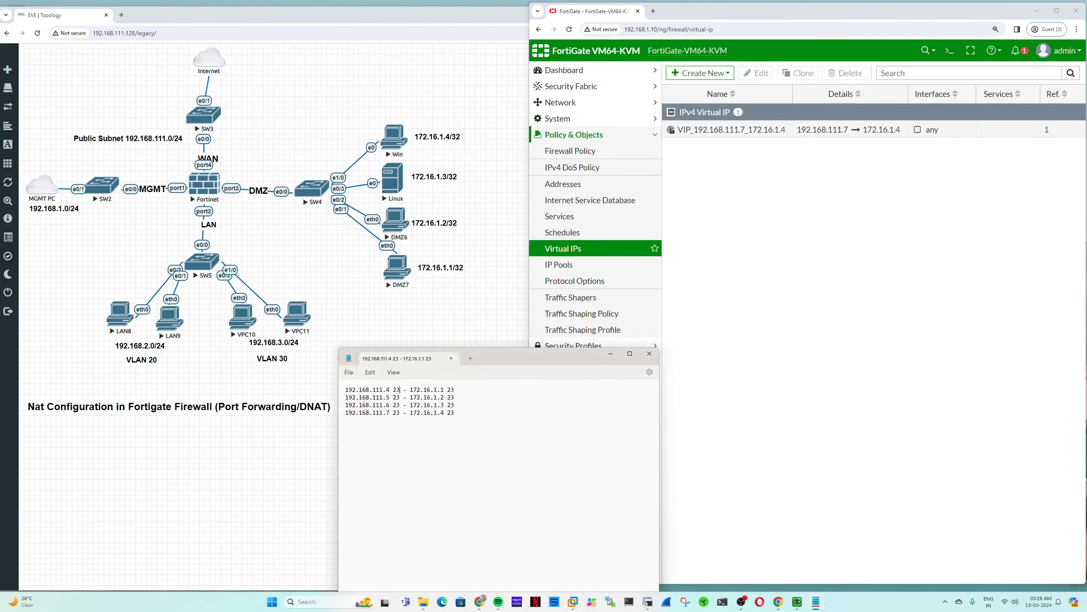
{"action": "key", "text": "BackSpace"}
{"action": "type", "text": "2"}
{"action": "key", "text": "Down"}
{"action": "key", "text": "BackSpace"}
{"action": "type", "text": "4"}
{"action": "key", "text": "BackSpace"}
{"action": "type", "text": "5"}
- Change the public address on the mapping lines to 192.168.111.7
{"action": "left_click_drag", "start_coordinate": [468, 421], "coordinate": [339, 395]}
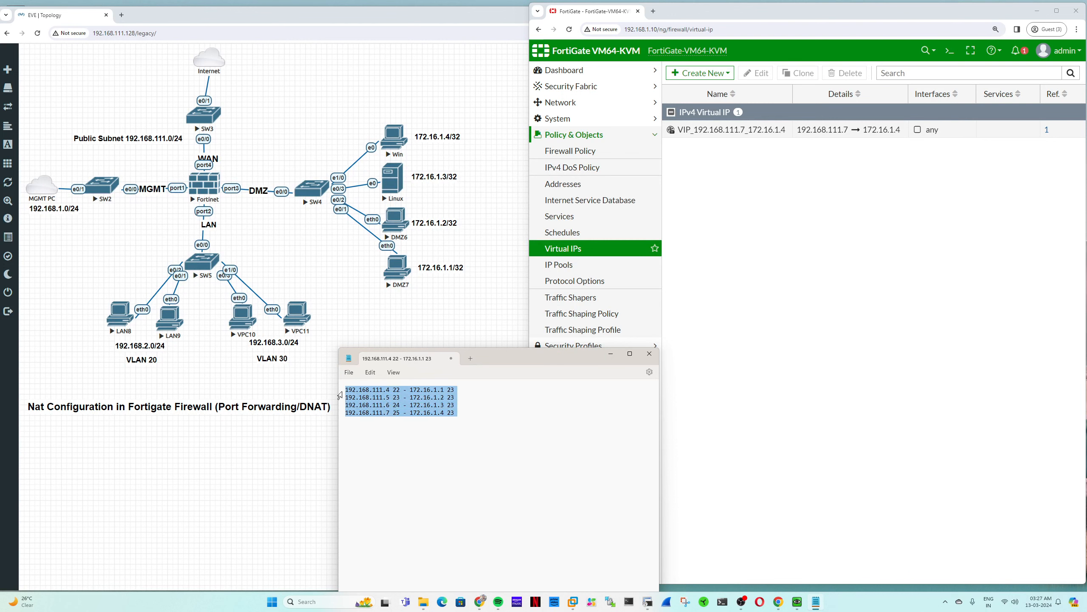
{"action": "left_click", "coordinate": [391, 391]}
{"action": "key", "text": "BackSpace"}
{"action": "type", "text": "7"}
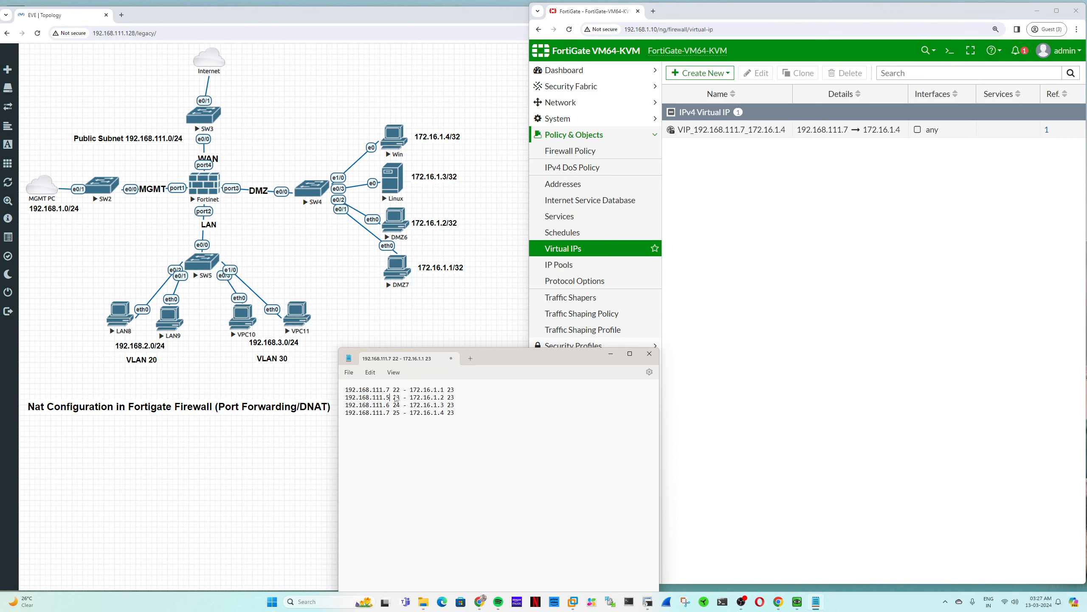
{"action": "key", "text": "Down"}
{"action": "key", "text": "BackSpace"}
{"action": "type", "text": "7"}
{"action": "key", "text": "BackSpace"}
{"action": "type", "text": "7"}
- Edit the VIP to forward 192.168.111.7 TCP port 22 to 172.16.1.1 port 23, named VIP_192.168.111.7_172.16.1.1
{"action": "left_click", "coordinate": [728, 225]}
{"action": "double_click", "coordinate": [739, 129]}
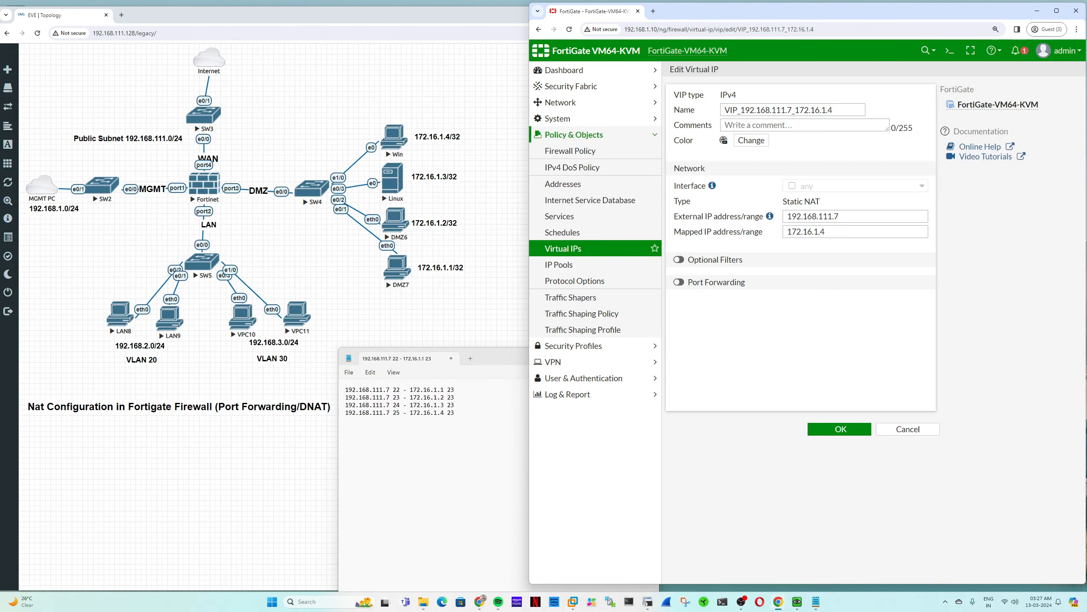
{"action": "left_click", "coordinate": [679, 282]}
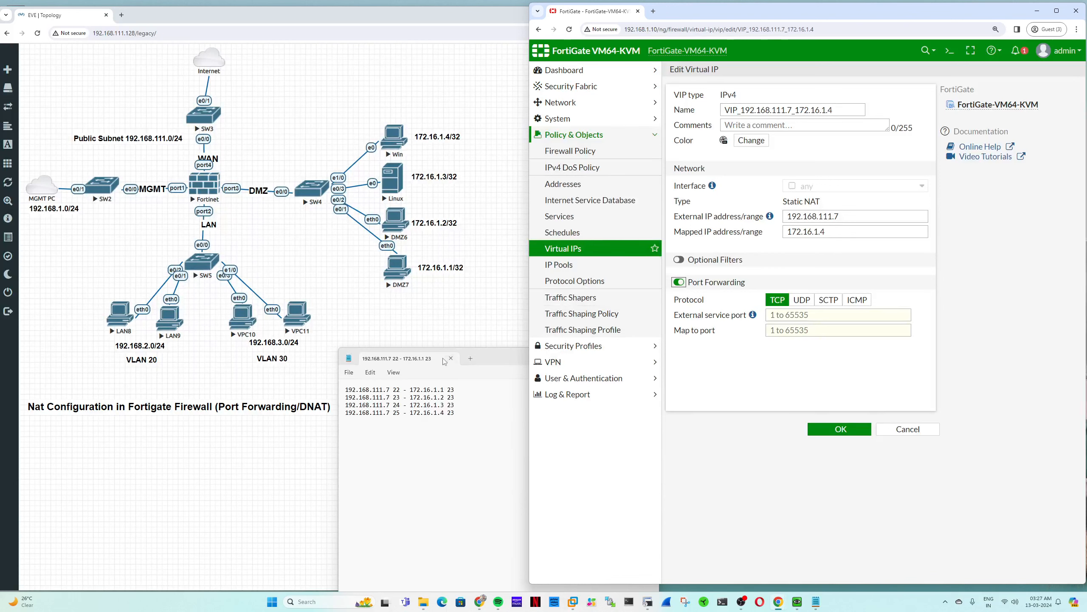
{"action": "left_click", "coordinate": [828, 231]}
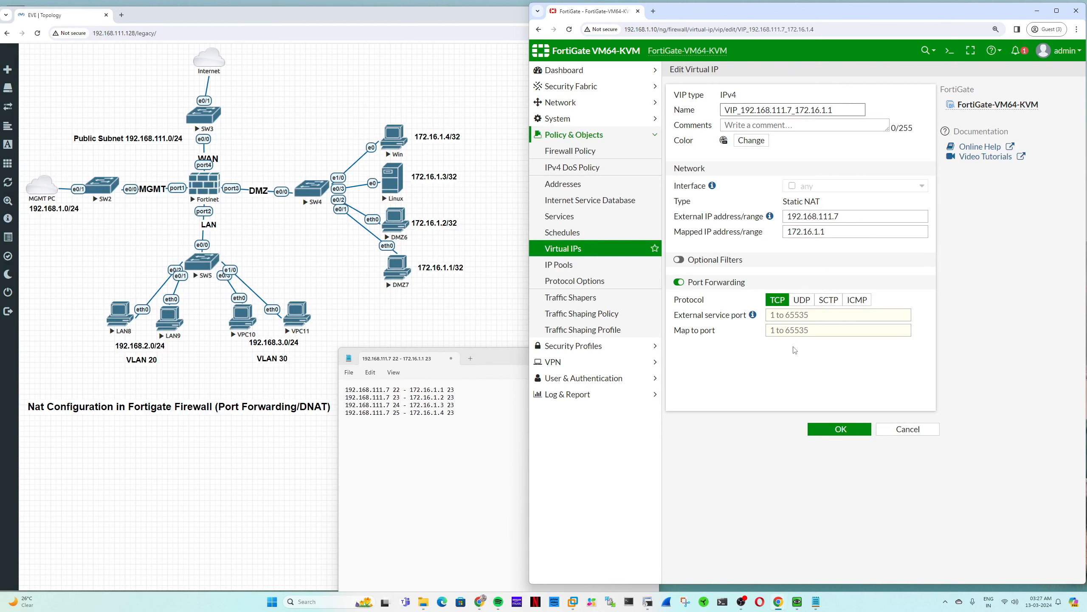
{"action": "left_click", "coordinate": [796, 315]}
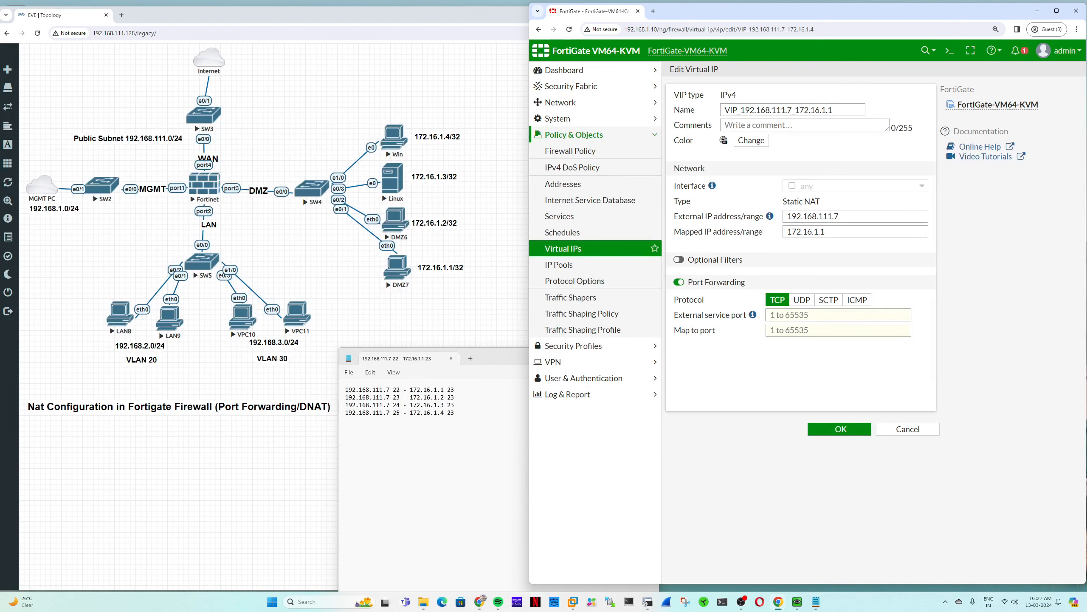
{"action": "left_click_drag", "start_coordinate": [454, 390], "coordinate": [345, 389]}
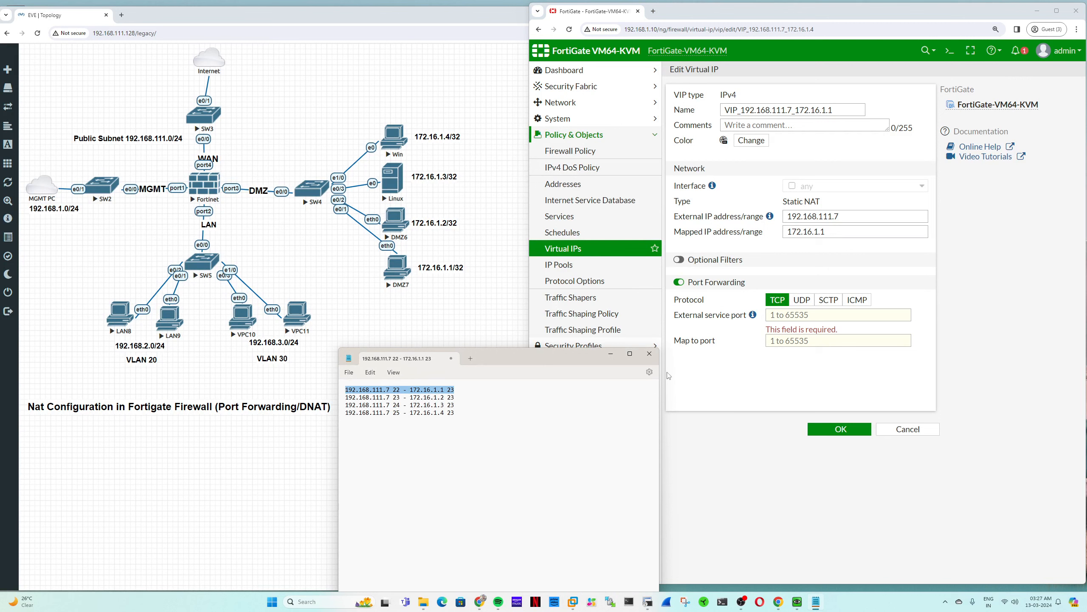
{"action": "left_click", "coordinate": [803, 316]}
{"action": "type", "text": "22"}
{"action": "key", "text": "Tab"}
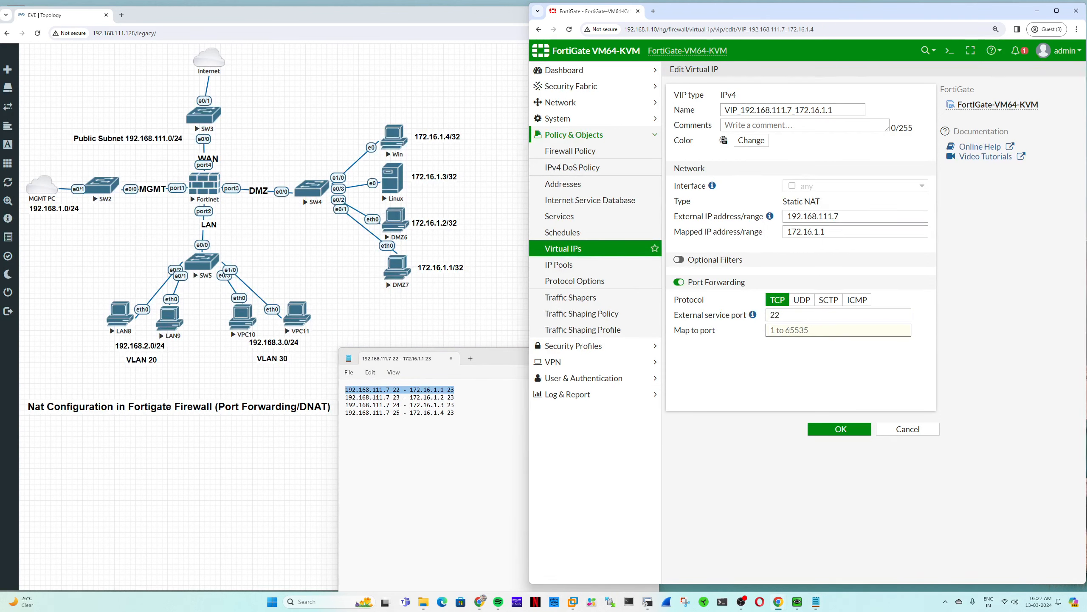
{"action": "type", "text": "23"}
{"action": "left_click", "coordinate": [840, 428]}
{"action": "right_click", "coordinate": [719, 130]}
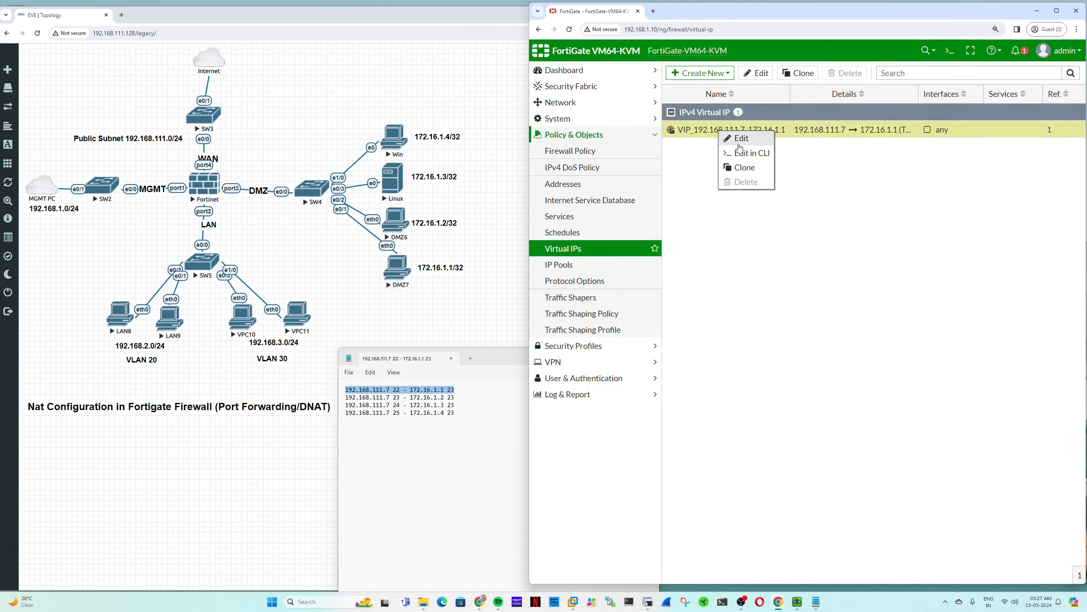
- Clone the virtual IP and rename the copy VIP_192.168.111.7_172.16.1.2
{"action": "left_click", "coordinate": [749, 167]}
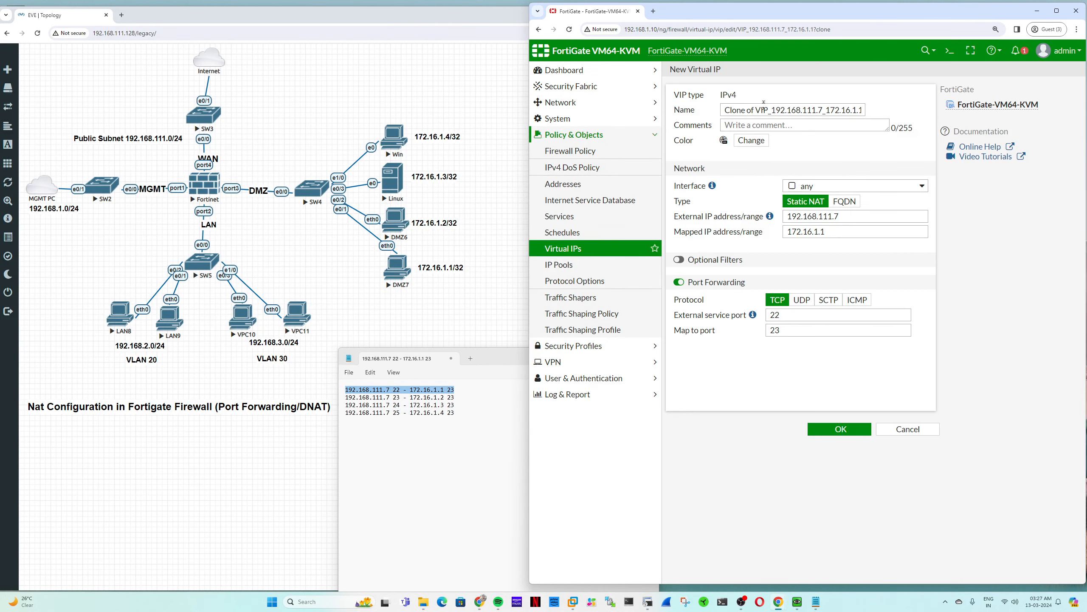
{"action": "left_click_drag", "start_coordinate": [755, 110], "coordinate": [671, 104]}
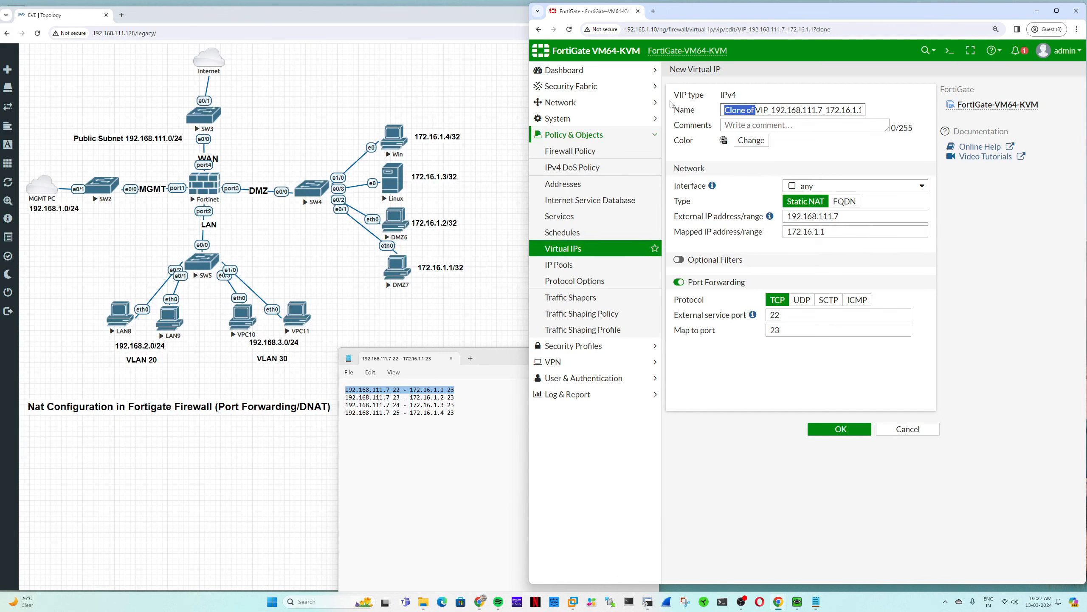
{"action": "key", "text": "BackSpace"}
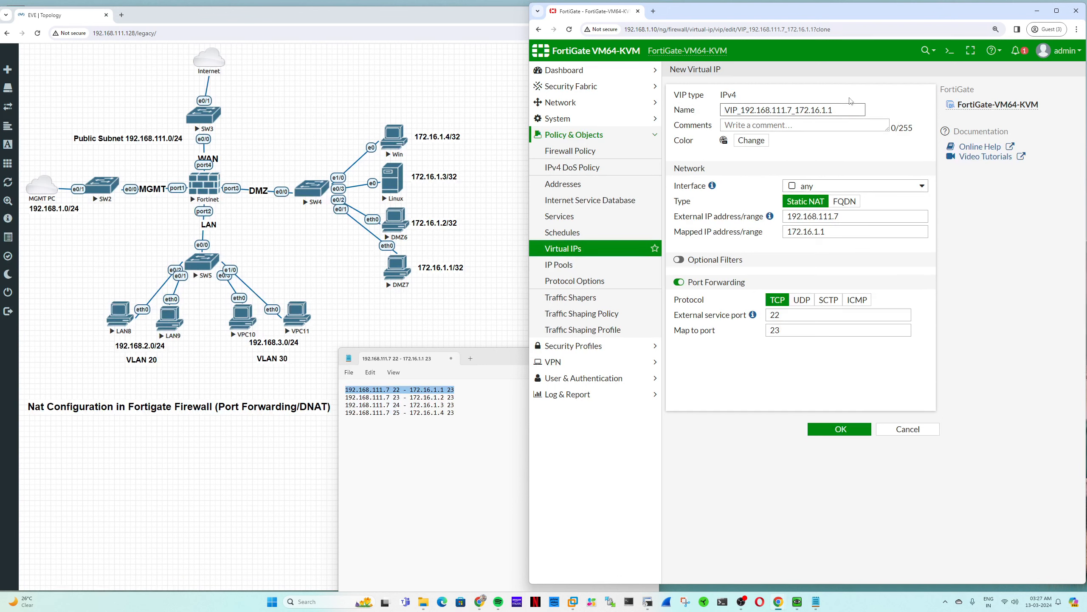
{"action": "left_click_drag", "start_coordinate": [792, 110], "coordinate": [787, 110]}
{"action": "left_click", "coordinate": [796, 112]}
- Map the clone to 172.16.1.2 with external port 23 and save it
{"action": "left_click", "coordinate": [832, 230]}
{"action": "key", "text": "BackSpace"}
{"action": "type", "text": "2"}
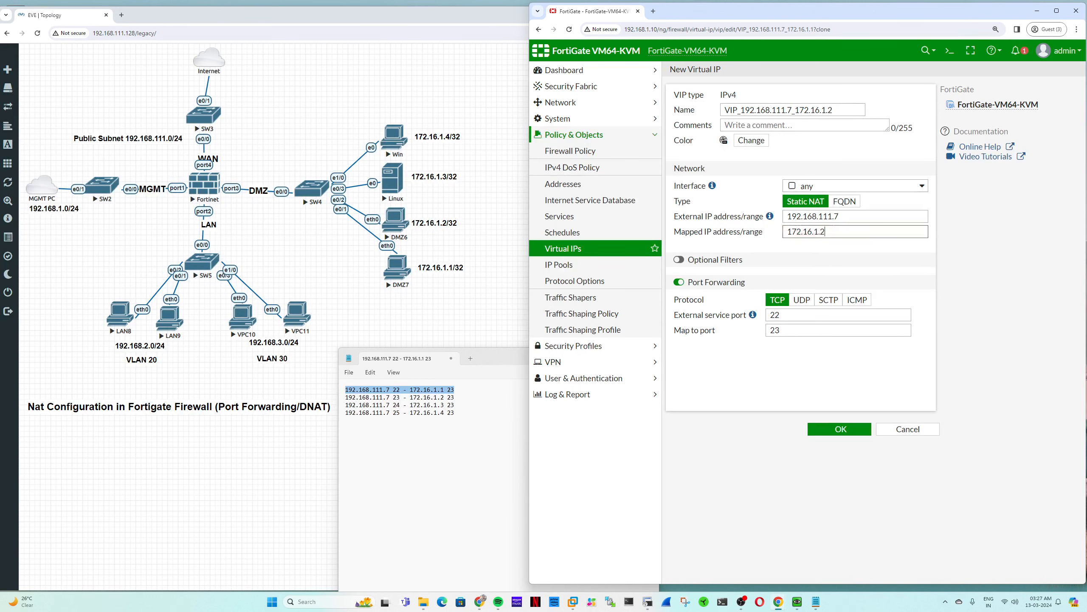
{"action": "double_click", "coordinate": [771, 311]}
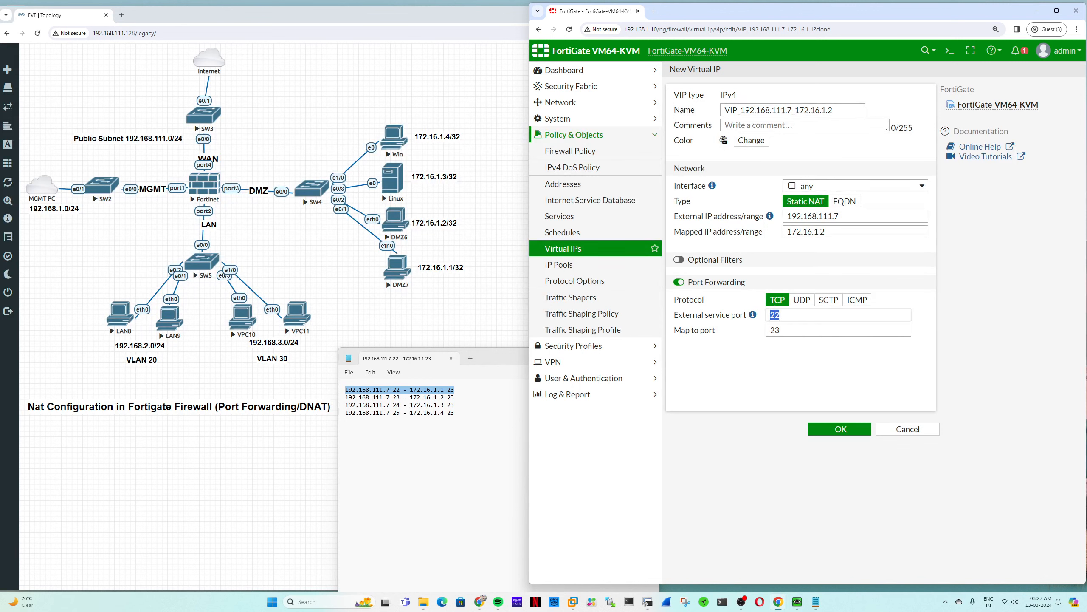
{"action": "type", "text": "23"}
{"action": "double_click", "coordinate": [774, 315]}
{"action": "key", "text": "Tab"}
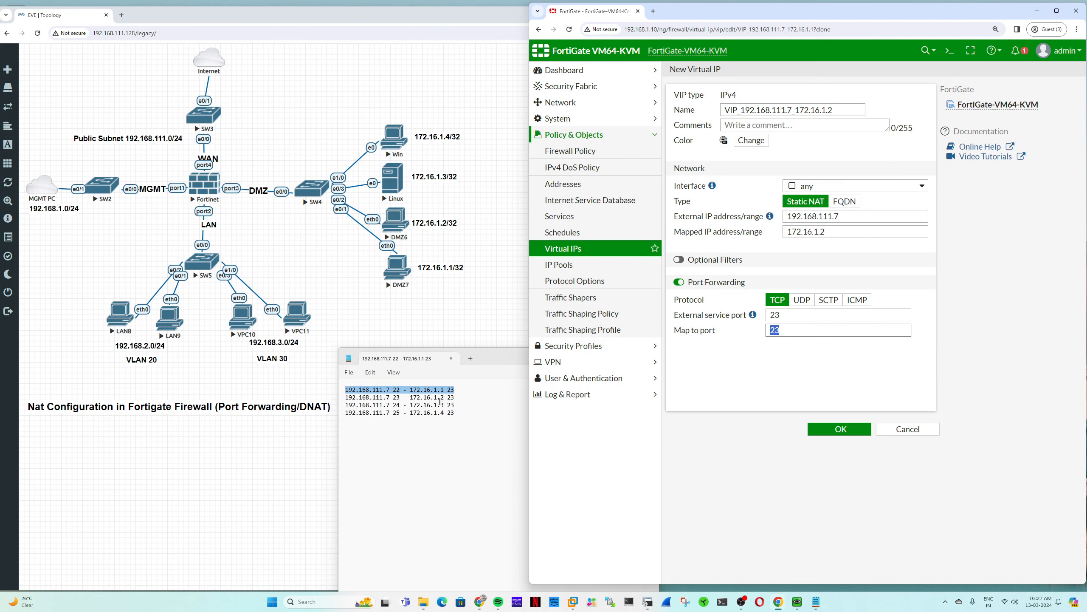
{"action": "left_click", "coordinate": [840, 428]}
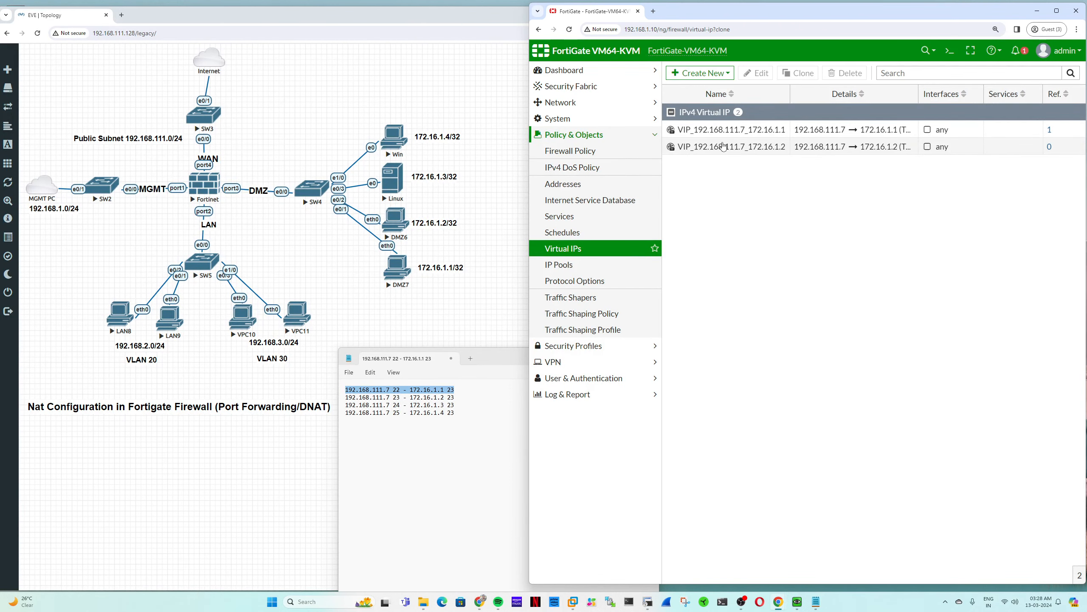
{"action": "right_click", "coordinate": [725, 147]}
- Clone the second VIP as VIP_192.168.111.7_172.16.1.3, mapped to 172.16.1.3 with external port 24
{"action": "left_click", "coordinate": [743, 178]}
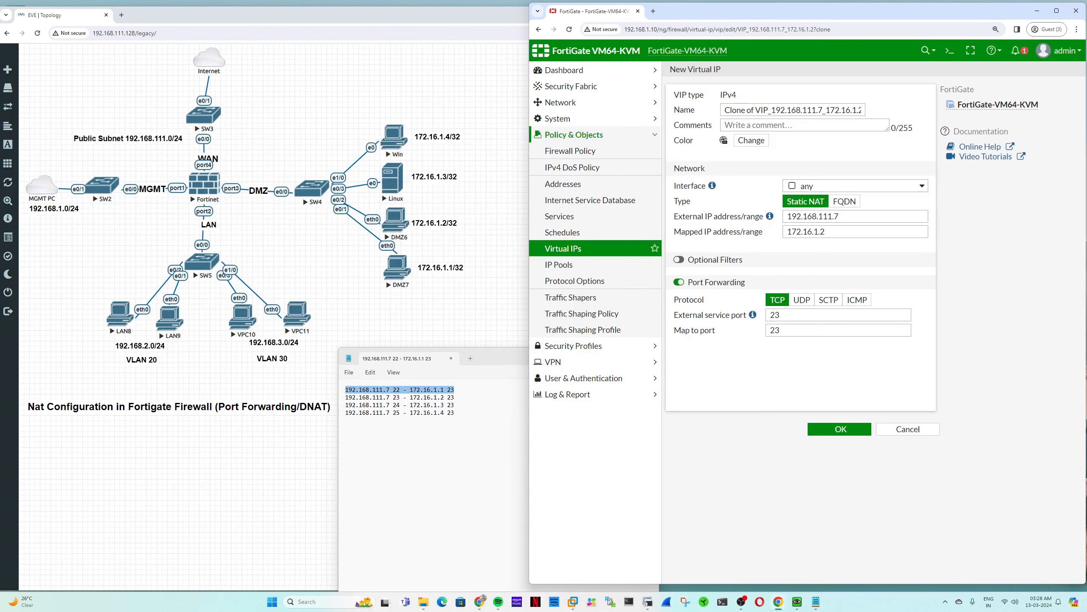
{"action": "left_click_drag", "start_coordinate": [755, 110], "coordinate": [725, 110]}
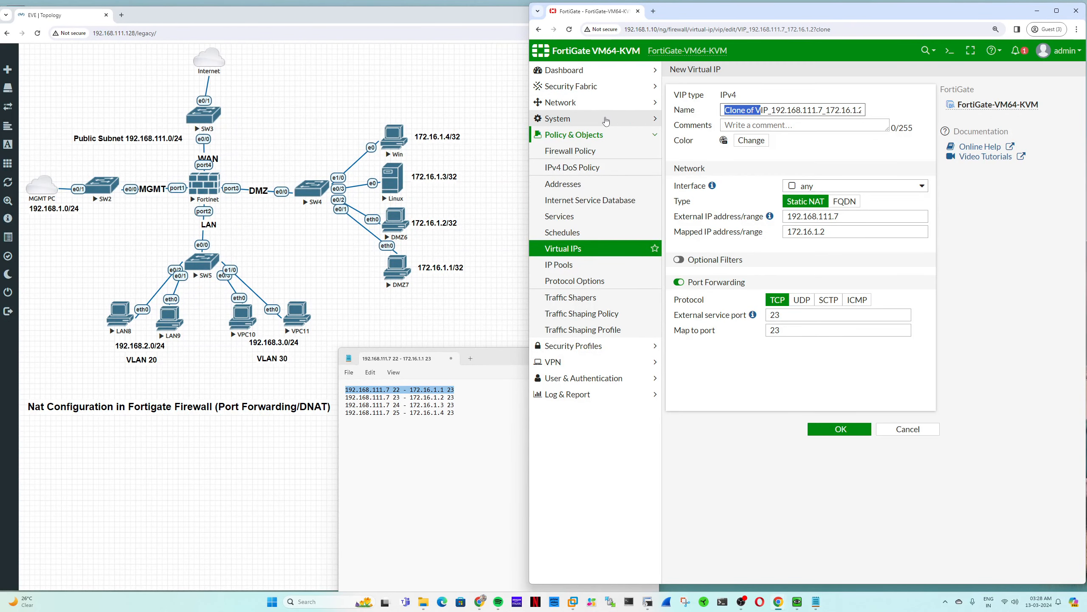
{"action": "key", "text": "BackSpace"}
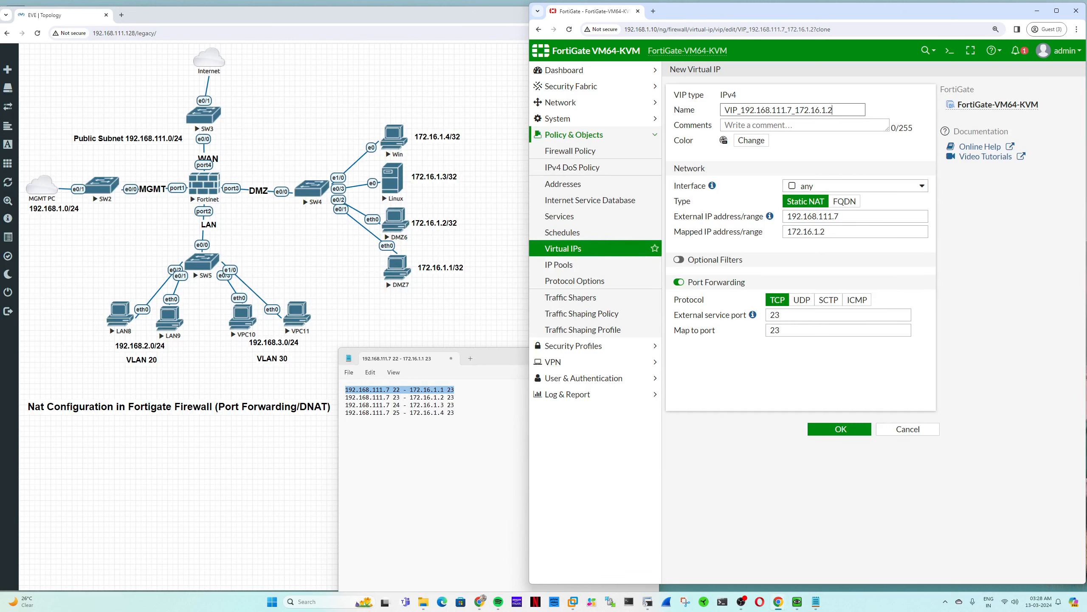
{"action": "left_click", "coordinate": [825, 232]}
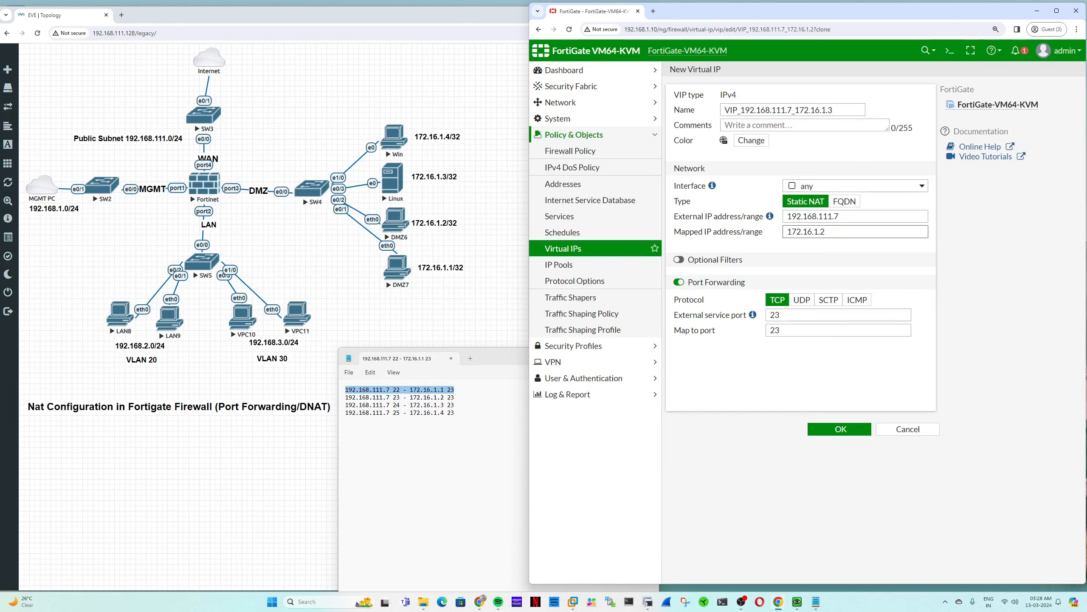
{"action": "key", "text": "BackSpace"}
{"action": "type", "text": "3"}
{"action": "key", "text": "Tab"}
{"action": "key", "text": "Tab"}
{"action": "key", "text": "Tab"}
{"action": "key", "text": "Tab"}
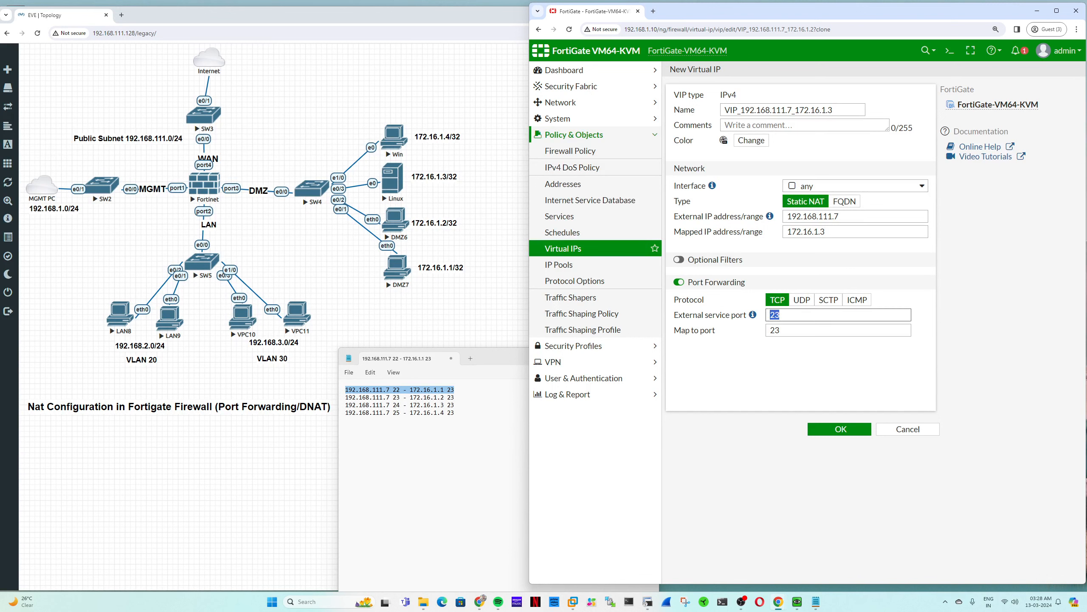
{"action": "type", "text": "24"}
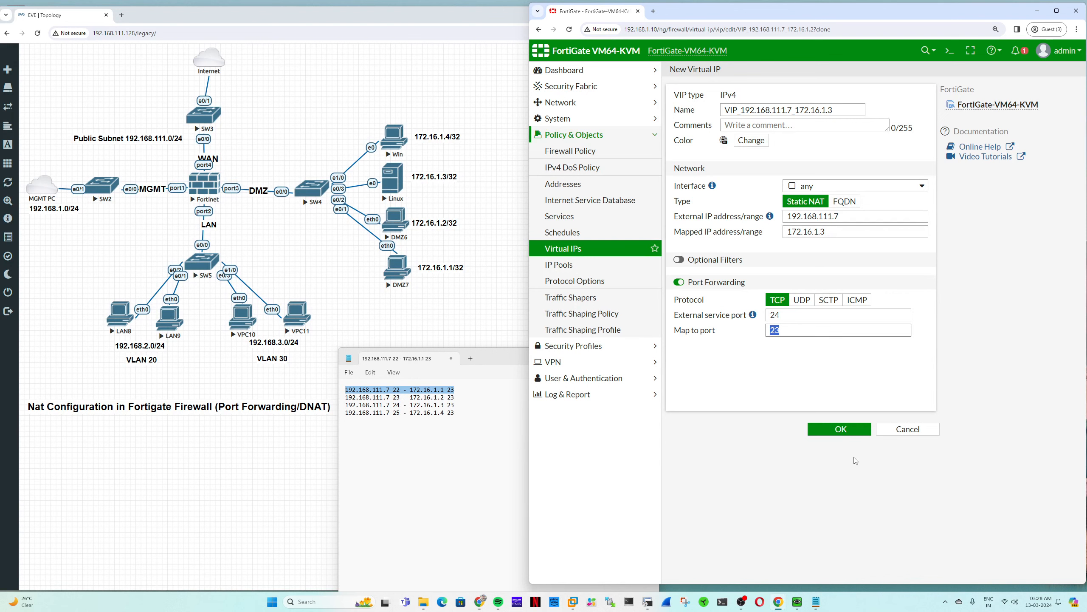
{"action": "left_click", "coordinate": [840, 429]}
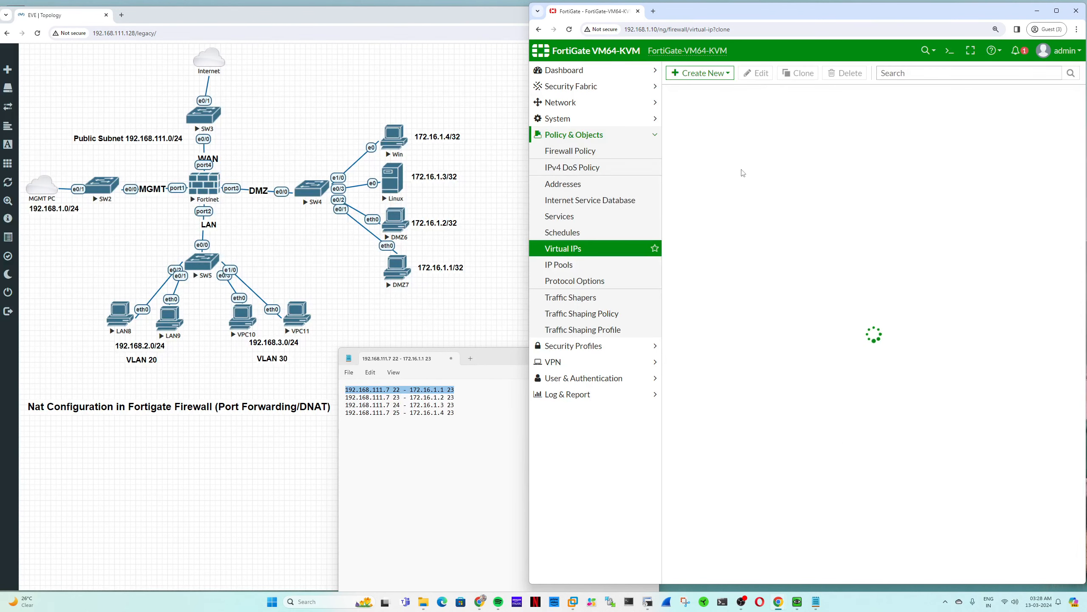
- Clone the third VIP as VIP_192.168.111.7_172.16.1.4 with external port 25, keeping mapped IP 172.16.1.3
{"action": "right_click", "coordinate": [706, 168]}
{"action": "left_click", "coordinate": [730, 202]}
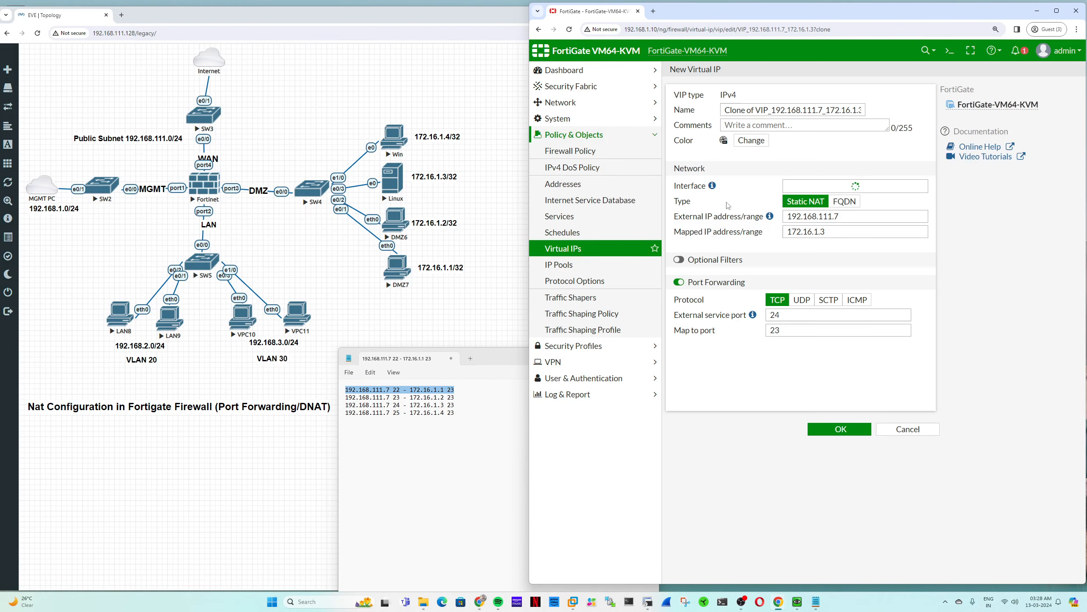
{"action": "left_click_drag", "start_coordinate": [759, 110], "coordinate": [723, 110]}
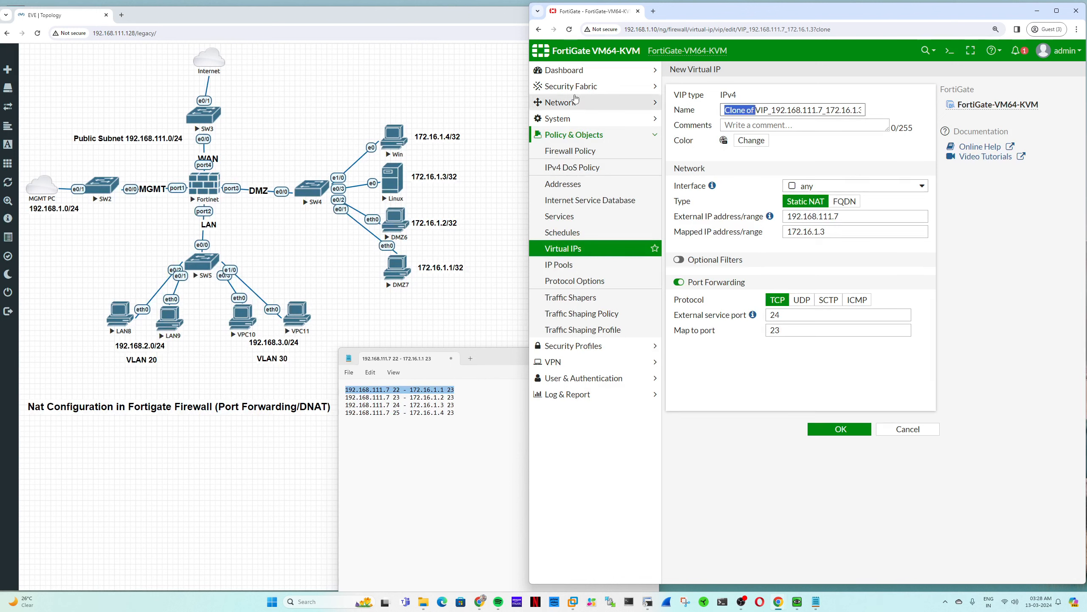
{"action": "key", "text": "BackSpace"}
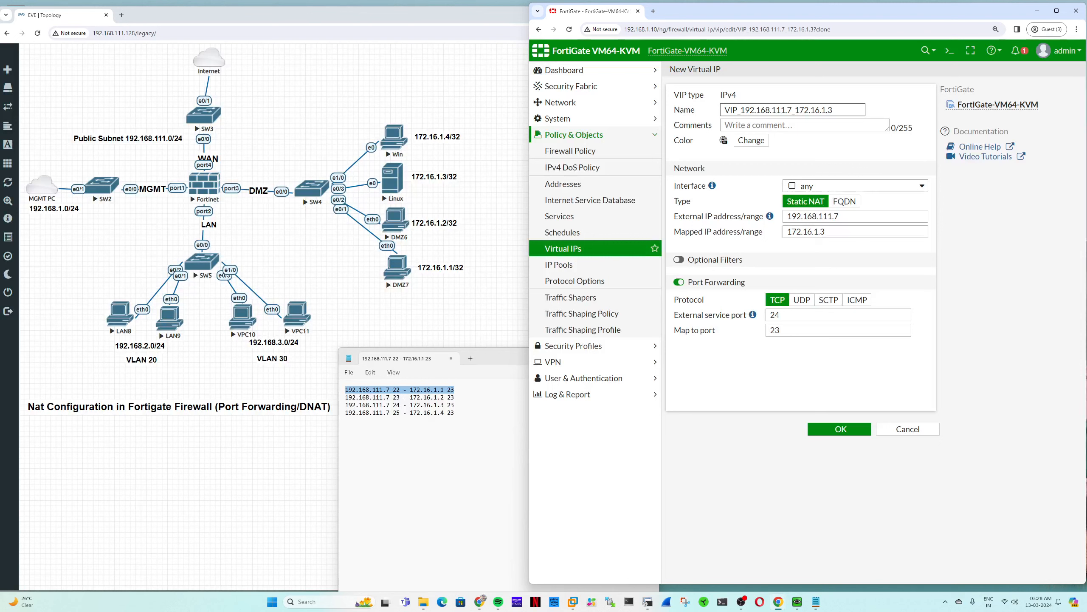
{"action": "key", "text": "BackSpace"}
{"action": "type", "text": "4"}
{"action": "left_click", "coordinate": [722, 317]}
{"action": "type", "text": "25"}
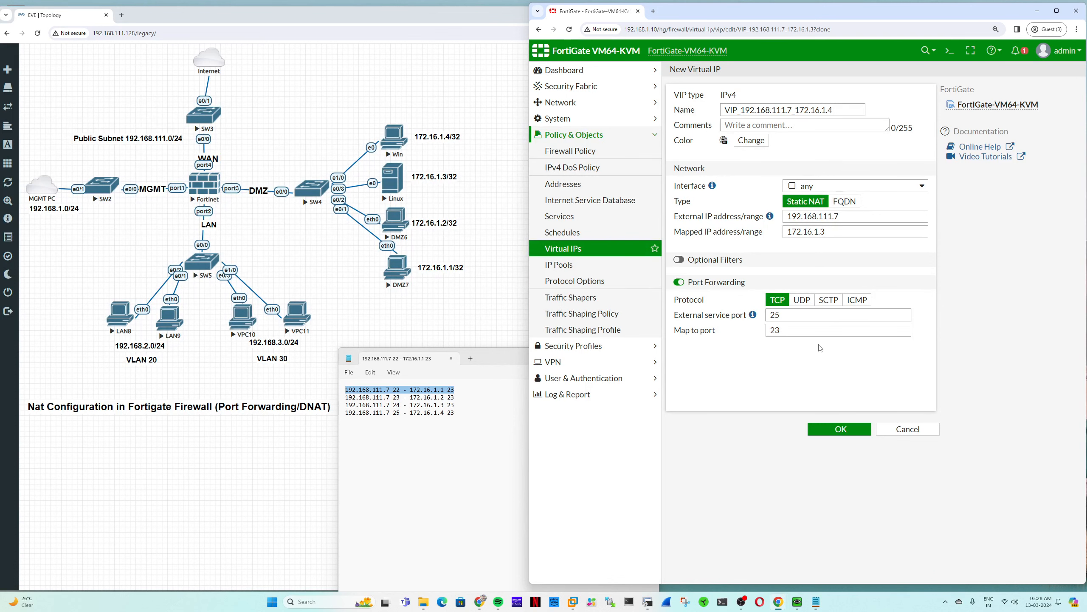
{"action": "left_click", "coordinate": [826, 432]}
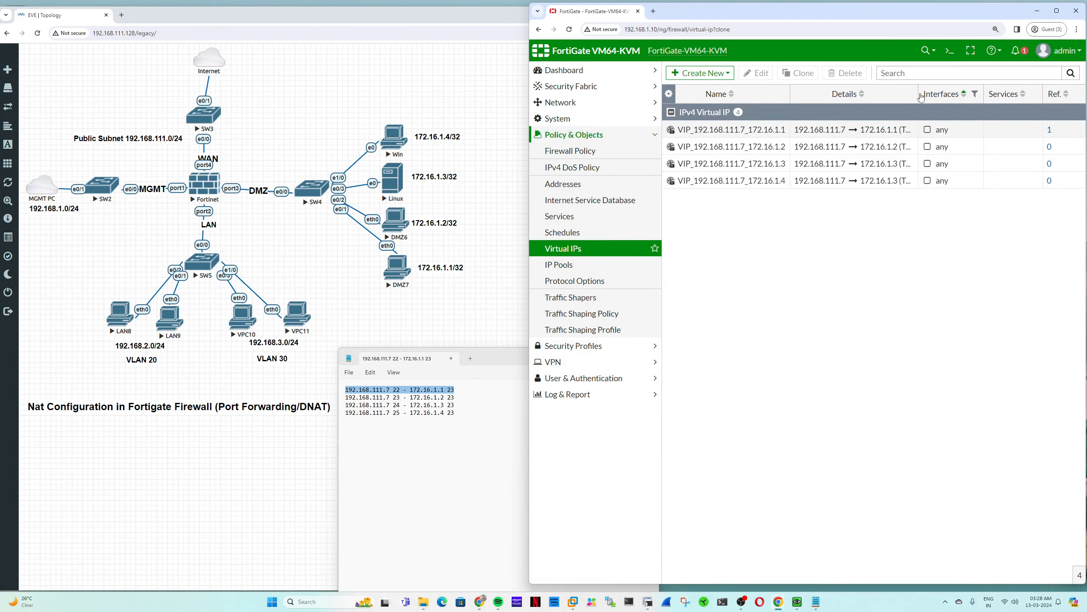
- Review the four 192.168.111.7 virtual IPs in the Virtual IPs list
{"action": "left_click_drag", "start_coordinate": [919, 94], "coordinate": [980, 95]}
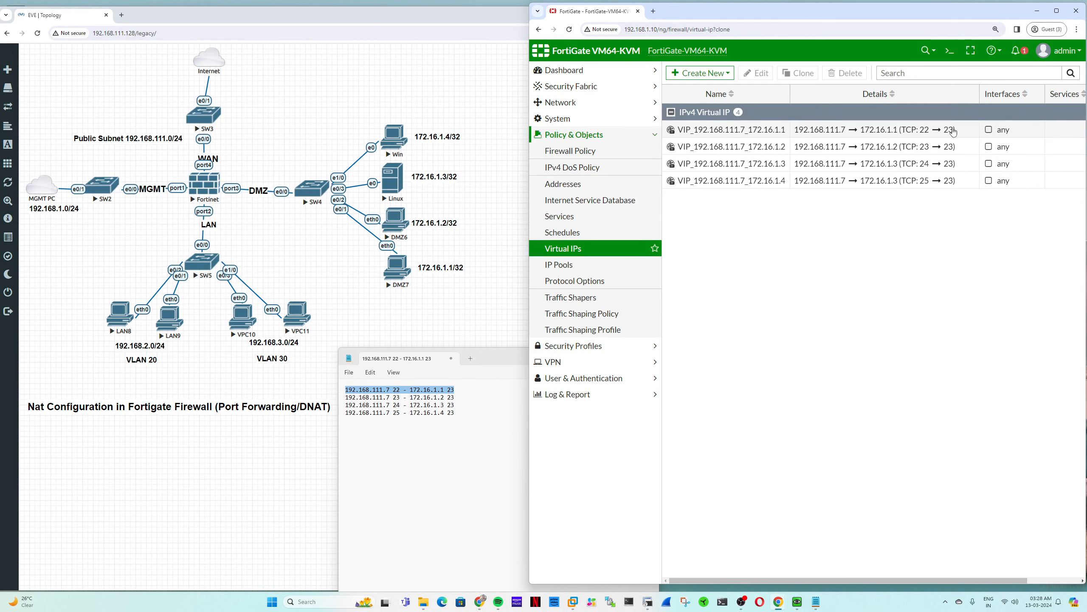
- Set policy 6 'From internet to DMZ servers' destination to all four 192.168.111.7 VIPs and save
{"action": "left_click", "coordinate": [583, 152]}
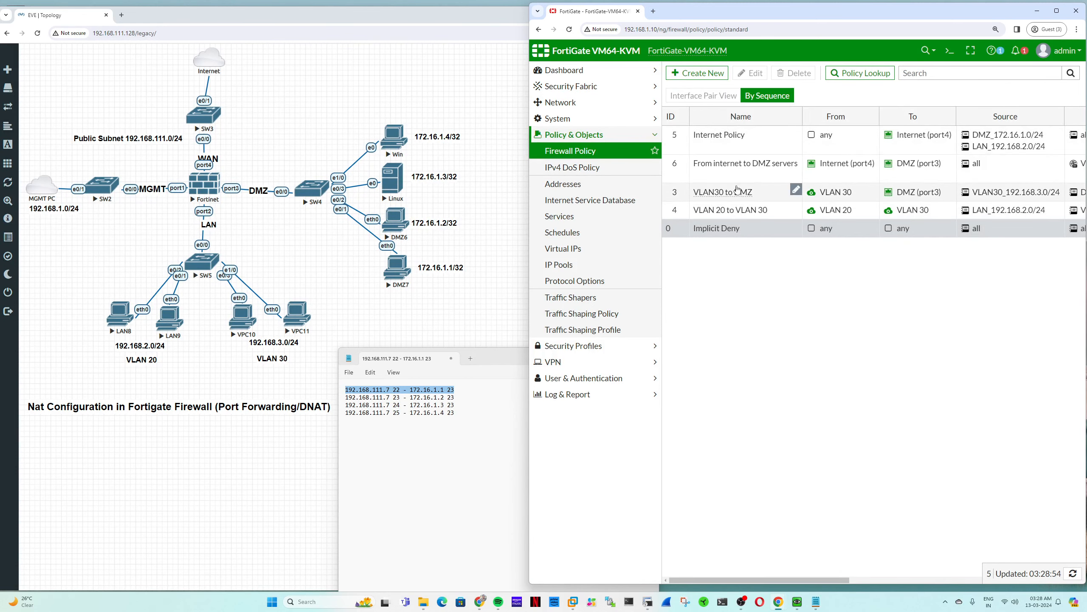
{"action": "double_click", "coordinate": [699, 174]}
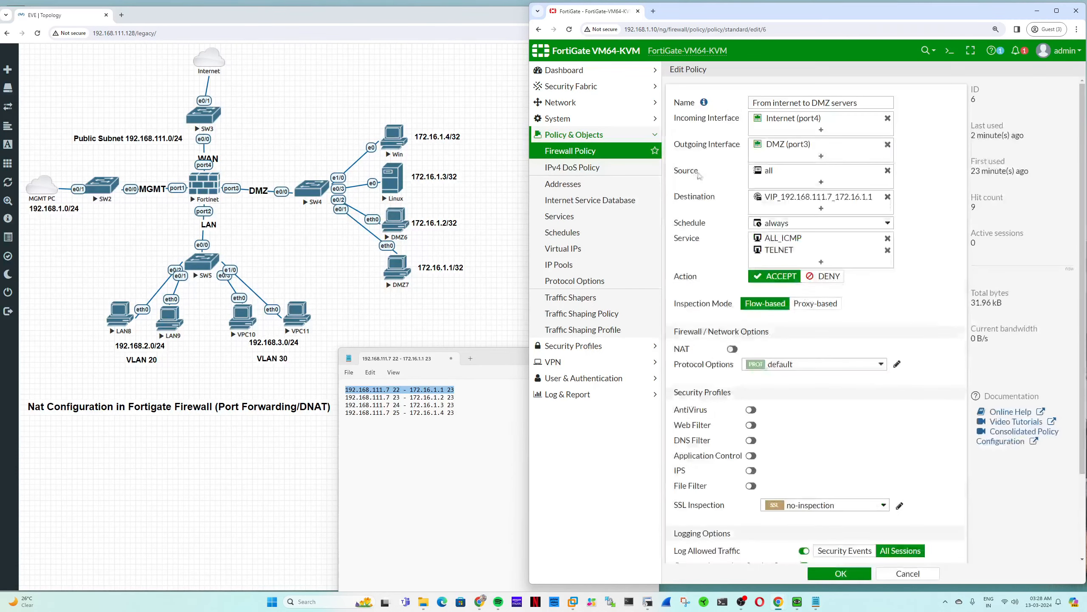
{"action": "left_click", "coordinate": [887, 197]}
{"action": "left_click", "coordinate": [878, 461]}
{"action": "left_click", "coordinate": [879, 474]}
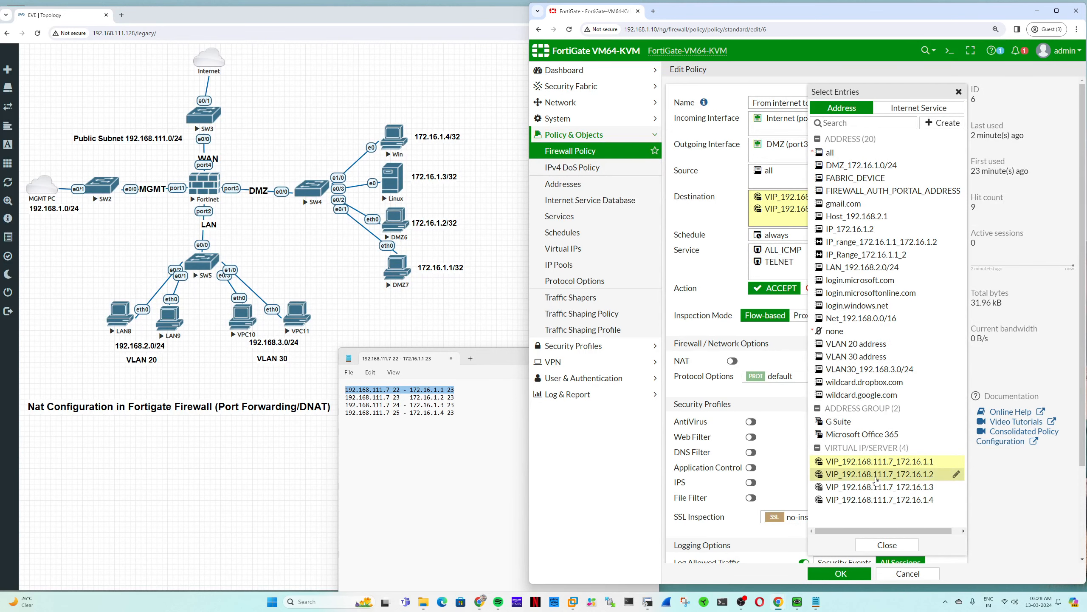
{"action": "left_click", "coordinate": [878, 487]}
{"action": "left_click", "coordinate": [878, 500]}
{"action": "left_click", "coordinate": [855, 576]}
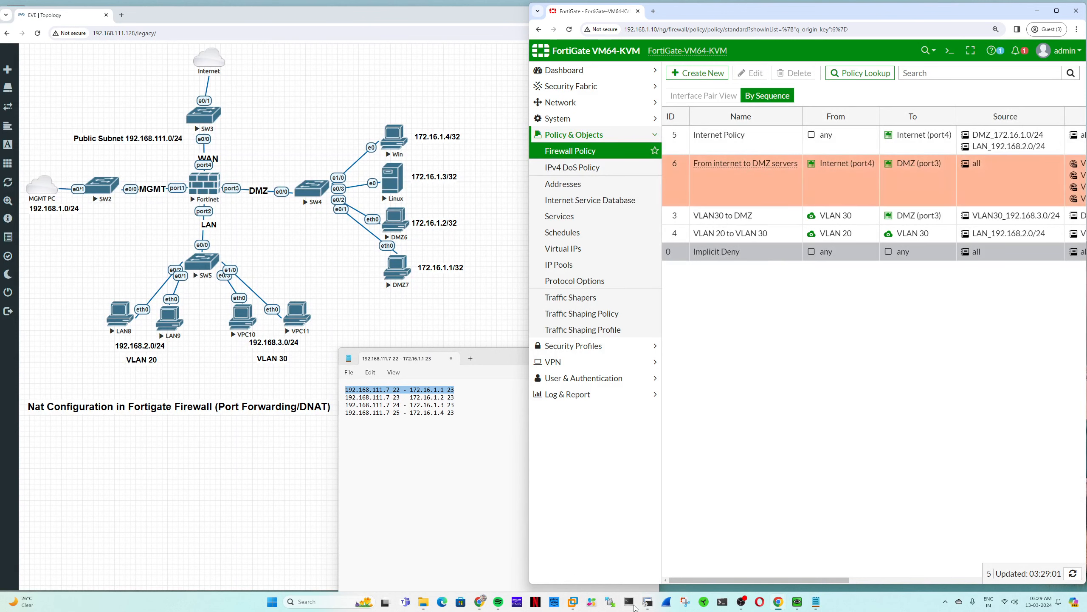
- Open a PowerShell window beside the Forward Traffic log and start typing telnet
{"action": "left_click", "coordinate": [722, 602]}
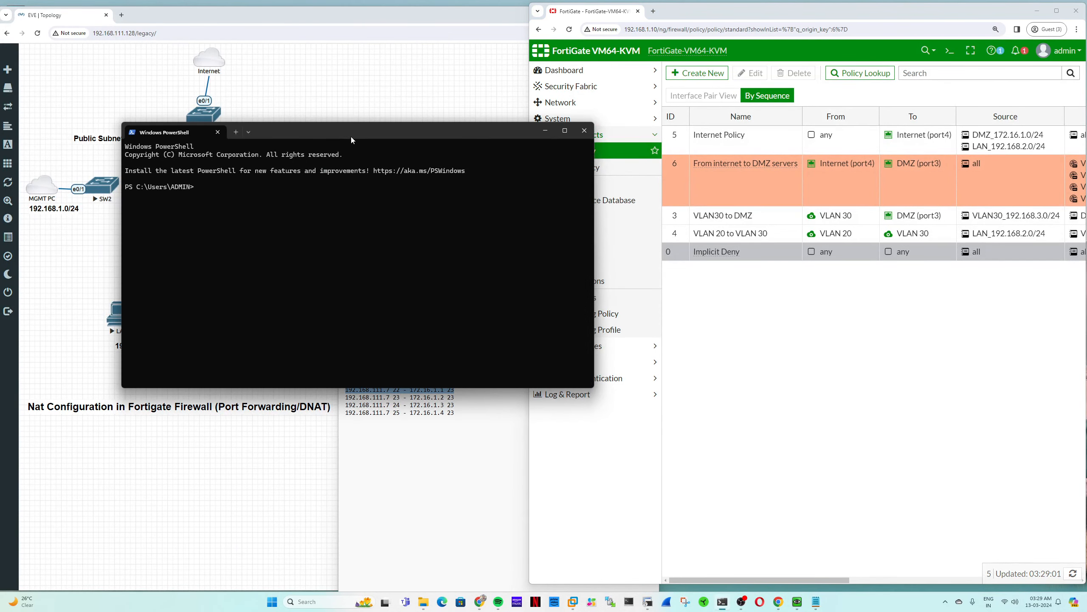
{"action": "left_click_drag", "start_coordinate": [351, 137], "coordinate": [266, 91]}
{"action": "left_click", "coordinate": [568, 394]}
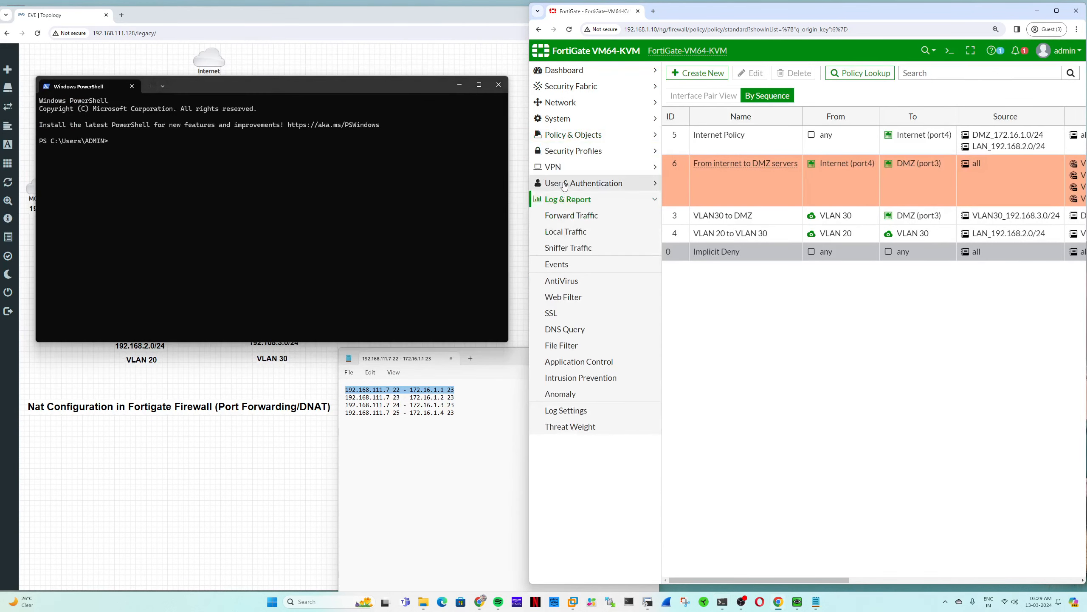
{"action": "left_click", "coordinate": [572, 215]}
{"action": "left_click", "coordinate": [275, 211]}
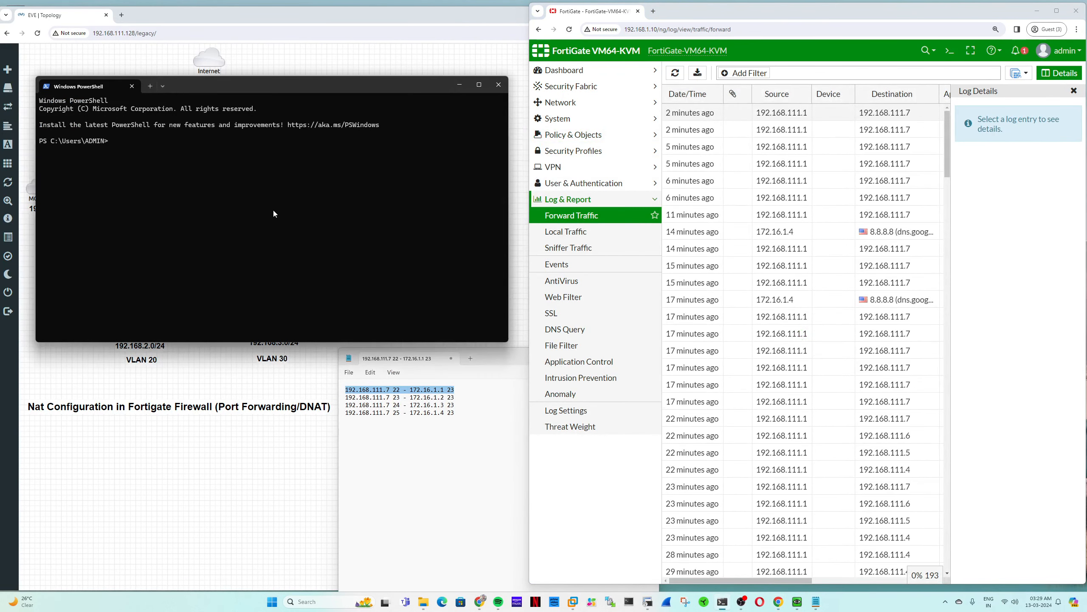
{"action": "type", "text": "telnet"}
- Set Notepad's font size to 14
{"action": "left_click", "coordinate": [386, 368]}
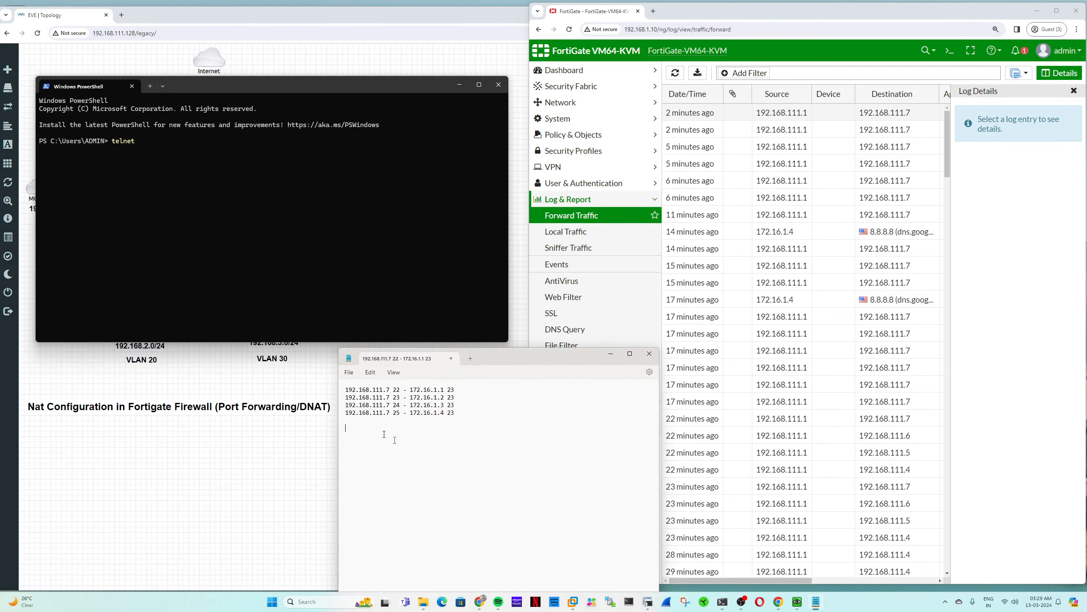
{"action": "left_click", "coordinate": [371, 372]}
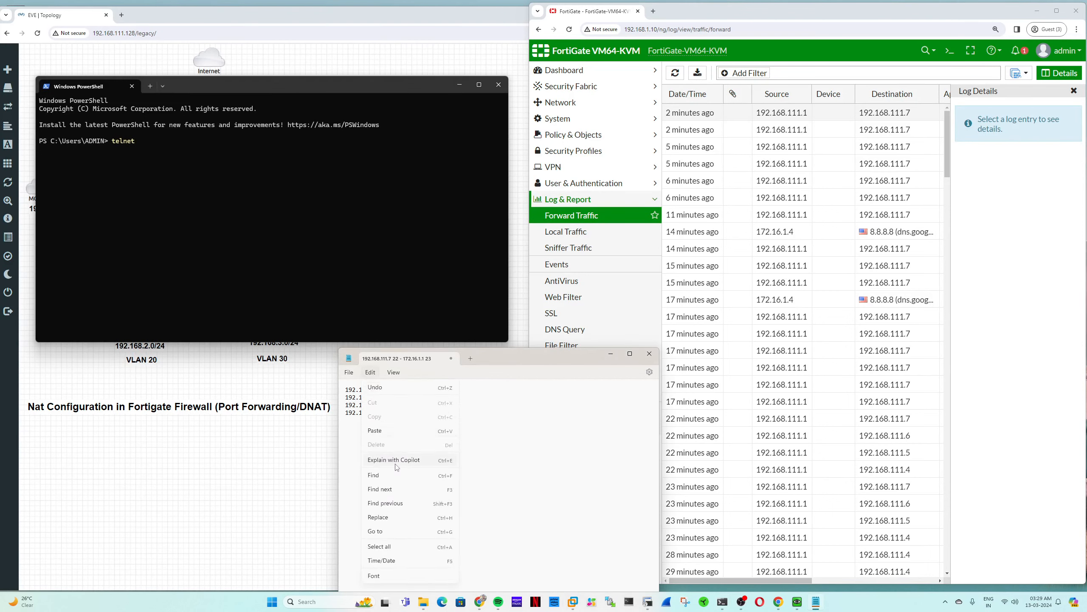
{"action": "left_click", "coordinate": [385, 576]}
{"action": "left_click", "coordinate": [575, 521]}
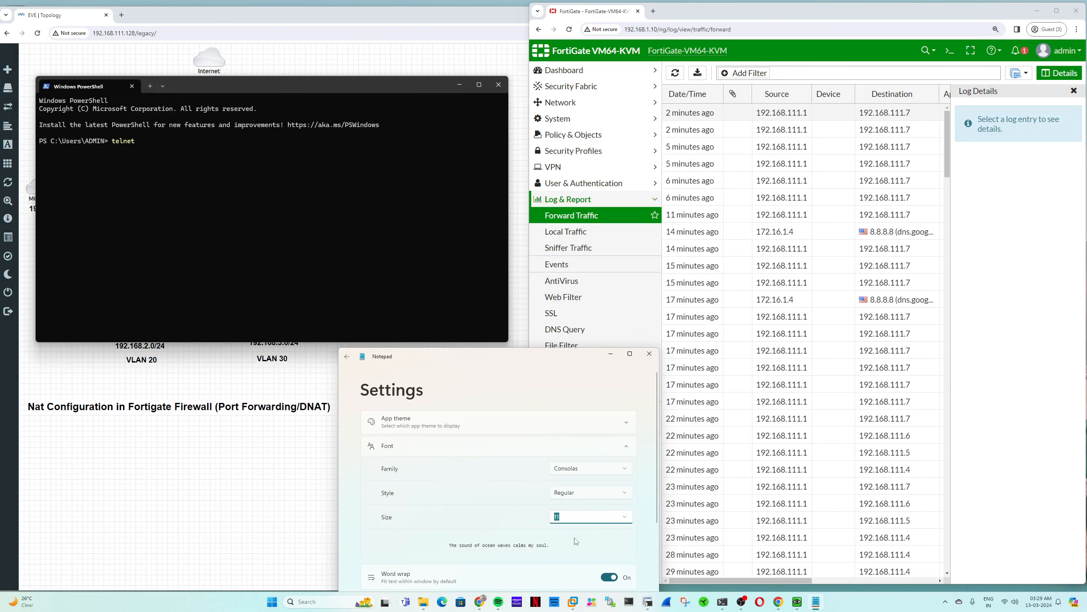
{"action": "type", "text": "14"}
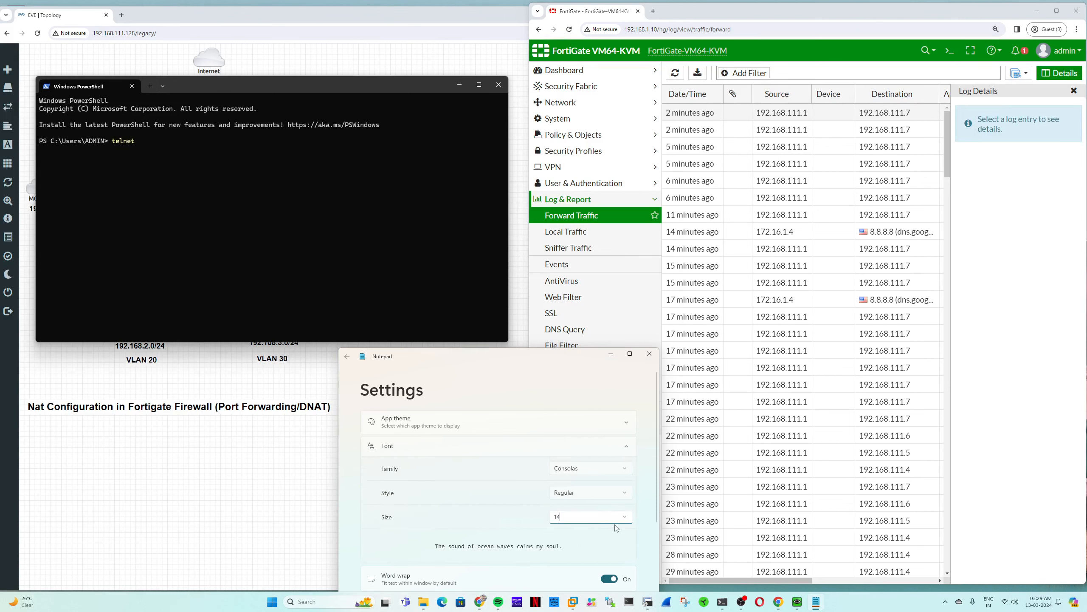
{"action": "left_click", "coordinate": [348, 355]}
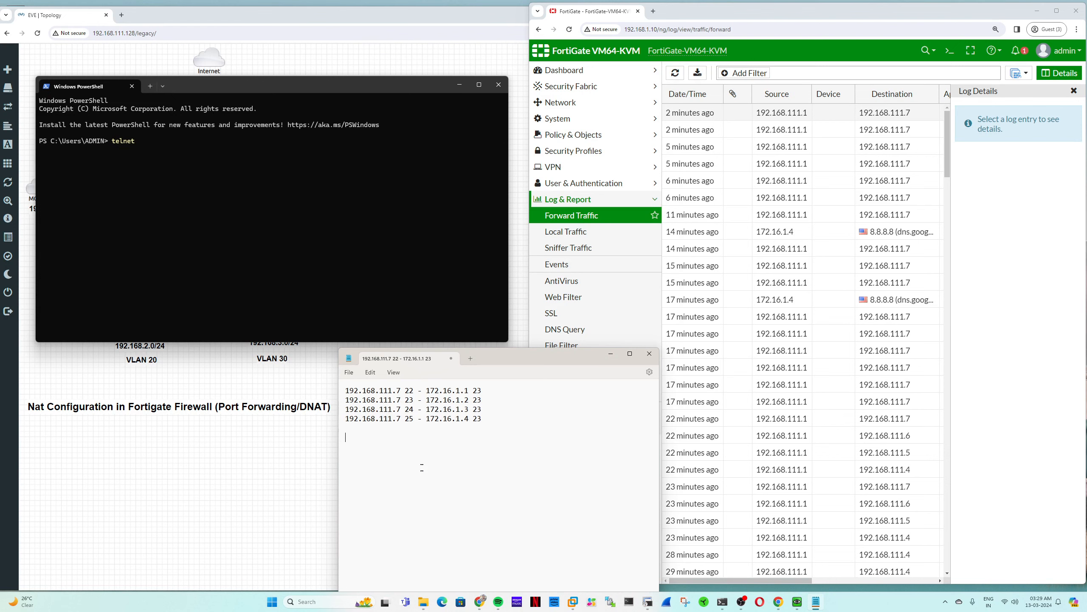
- Copy '172.16.1.1 23' from the first Notepad mapping line
{"action": "left_click", "coordinate": [229, 176]}
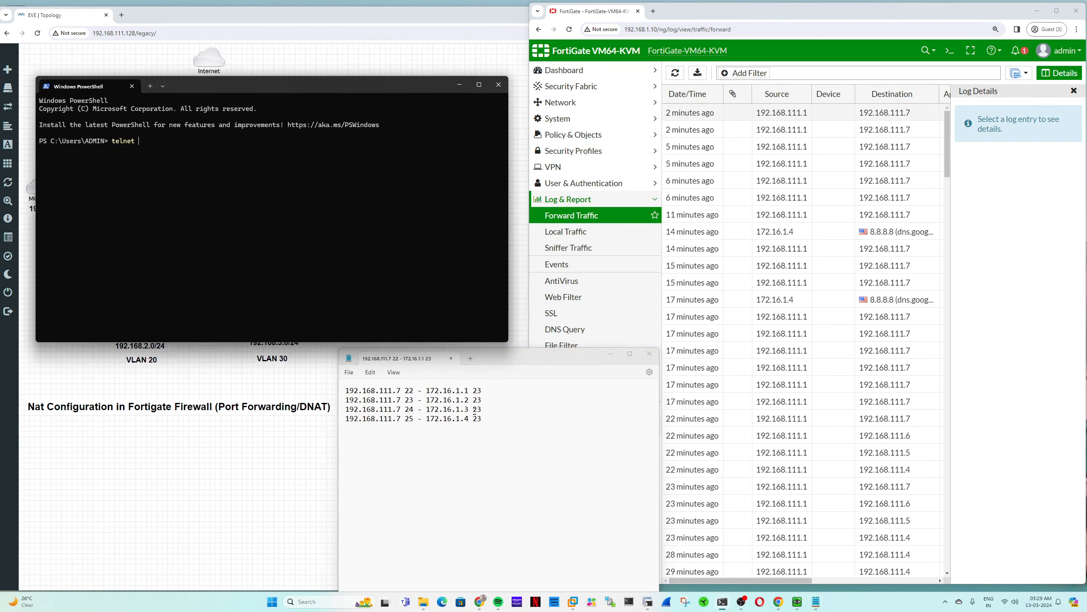
{"action": "left_click_drag", "start_coordinate": [482, 391], "coordinate": [426, 391]}
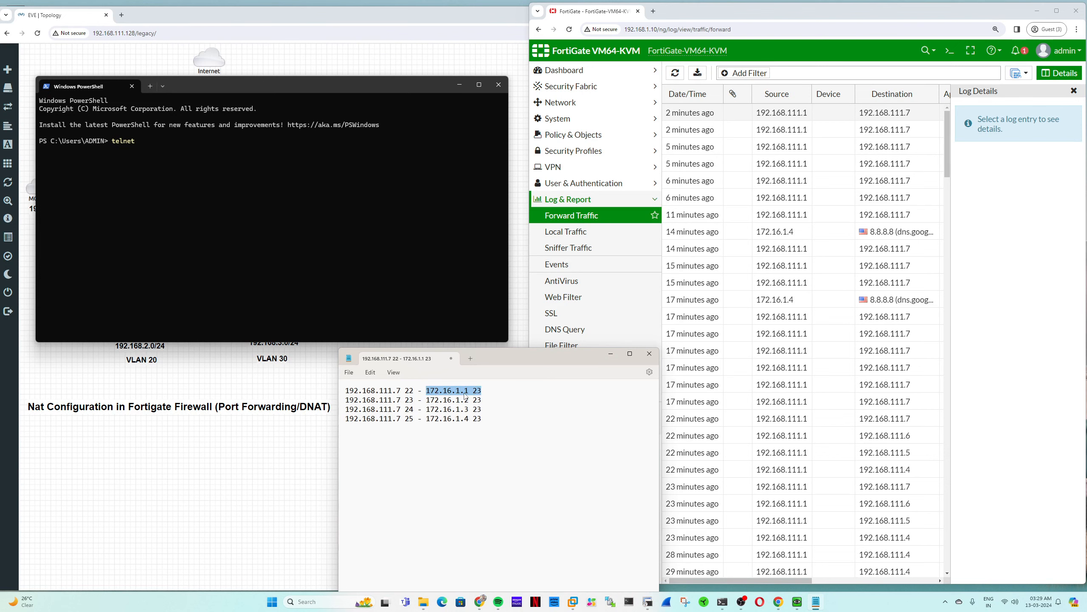
{"action": "key", "text": "ctrl+c"}
{"action": "left_click", "coordinate": [277, 160]}
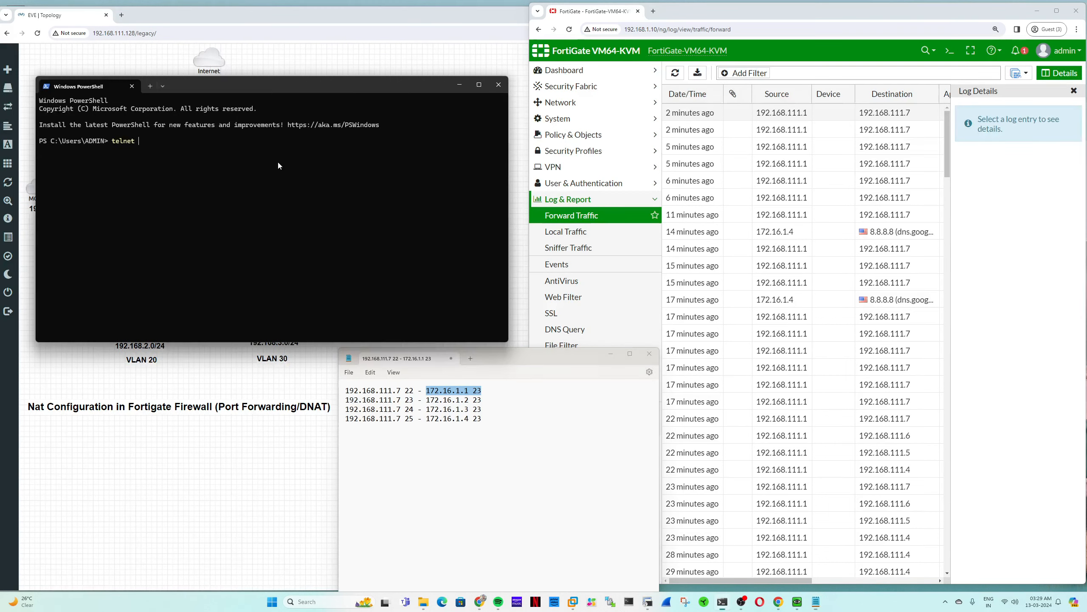
- Telnet to 192.168.111.7 port 22, then refresh the FortiGate forward-traffic log
{"action": "type", "text": "192.168.111.7"}
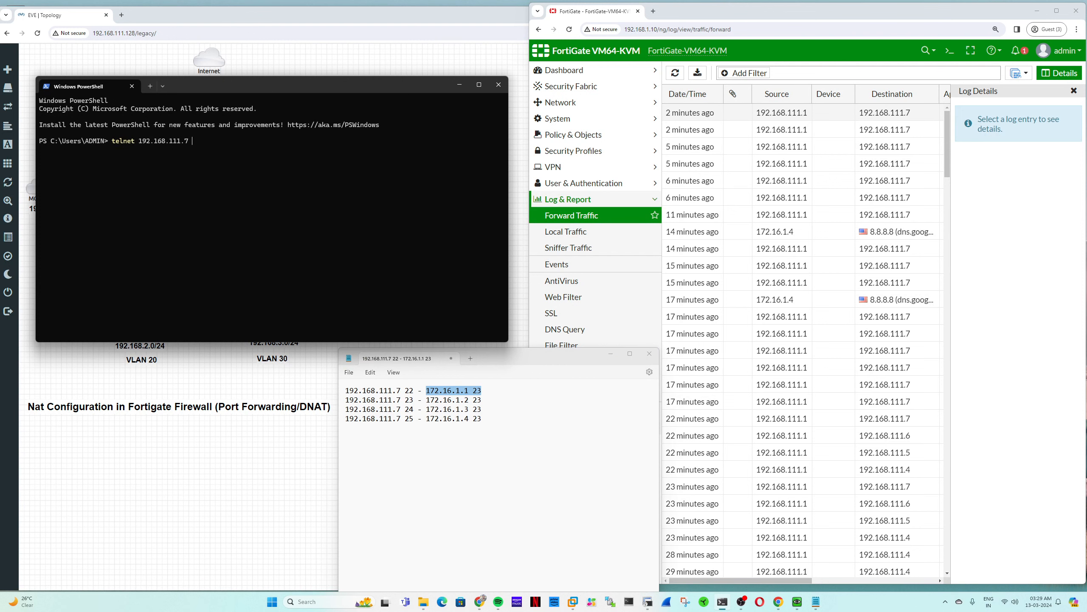
{"action": "type", "text": " 22"}
{"action": "key", "text": "Return"}
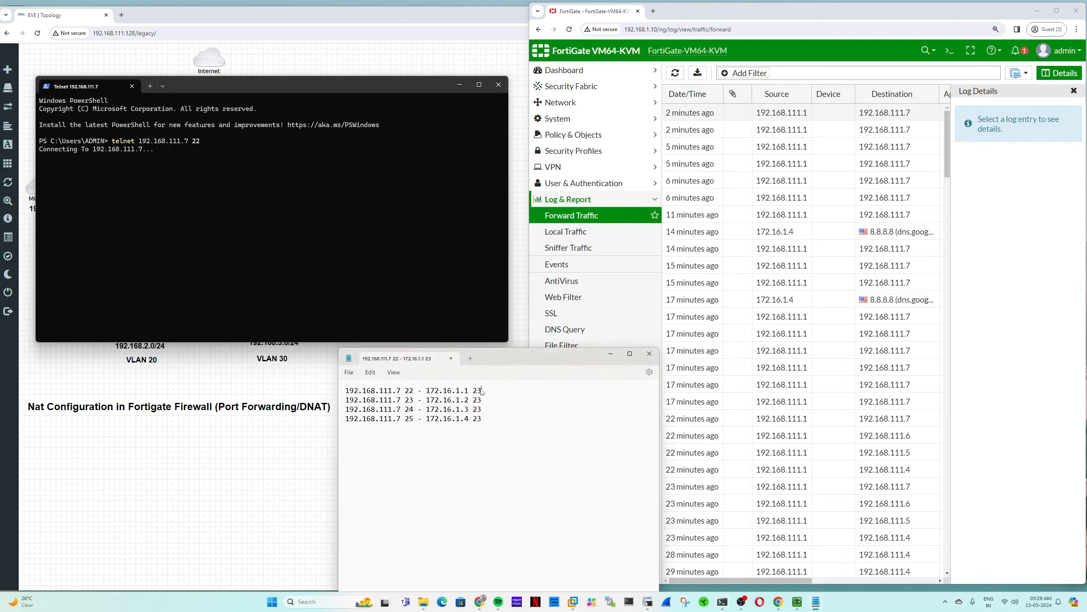
{"action": "left_click_drag", "start_coordinate": [488, 391], "coordinate": [446, 393]}
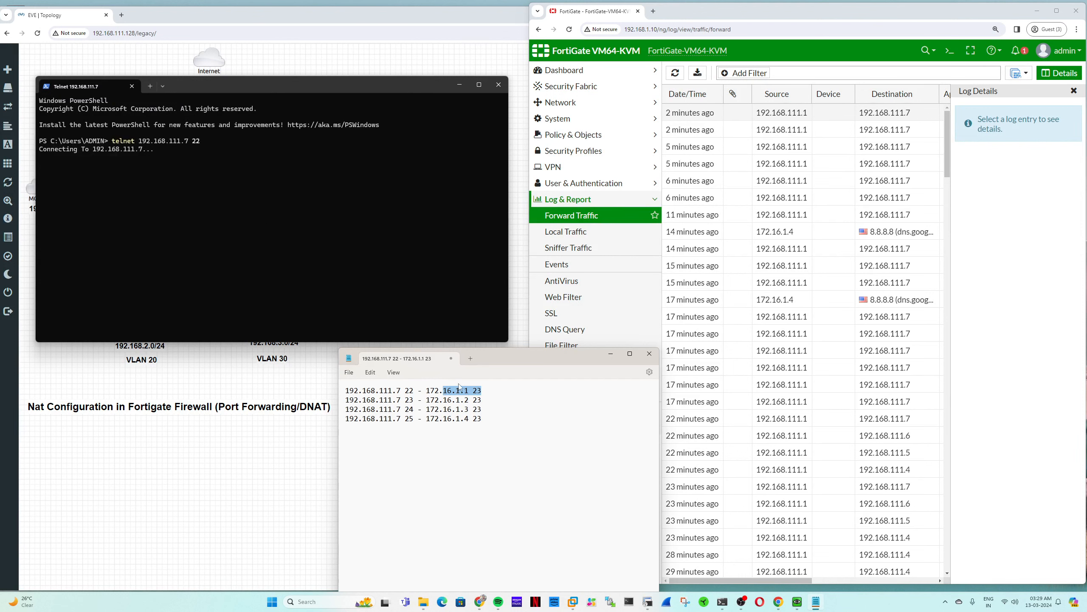
{"action": "left_click", "coordinate": [744, 50]}
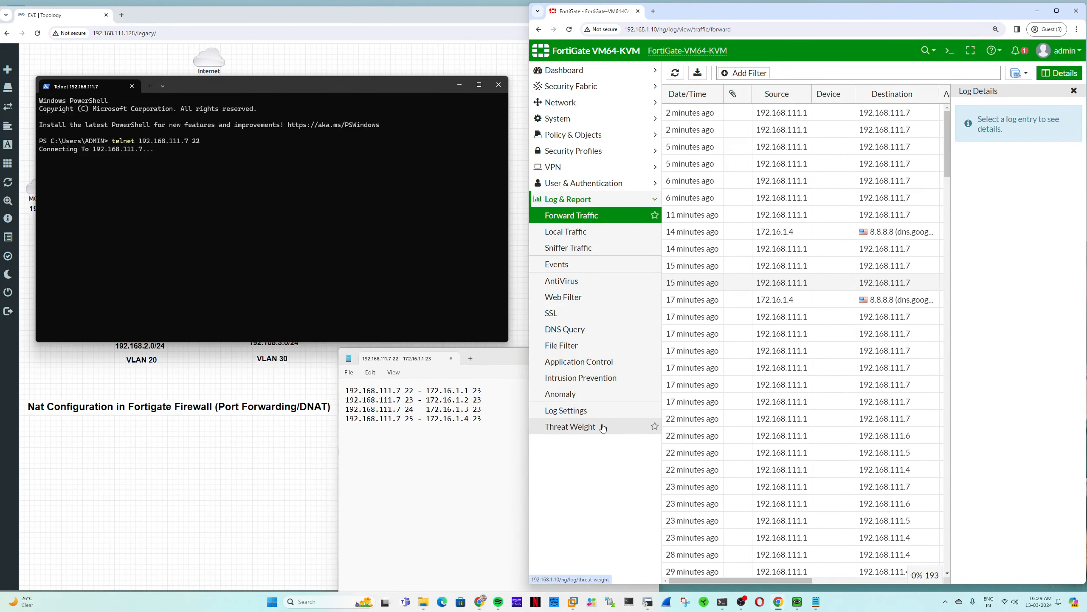
- Reload the forward traffic log and open the newest entry, noting source, destination 192.168.111.7 and NAT IP 172.16.1.1
{"action": "left_click", "coordinate": [591, 215]}
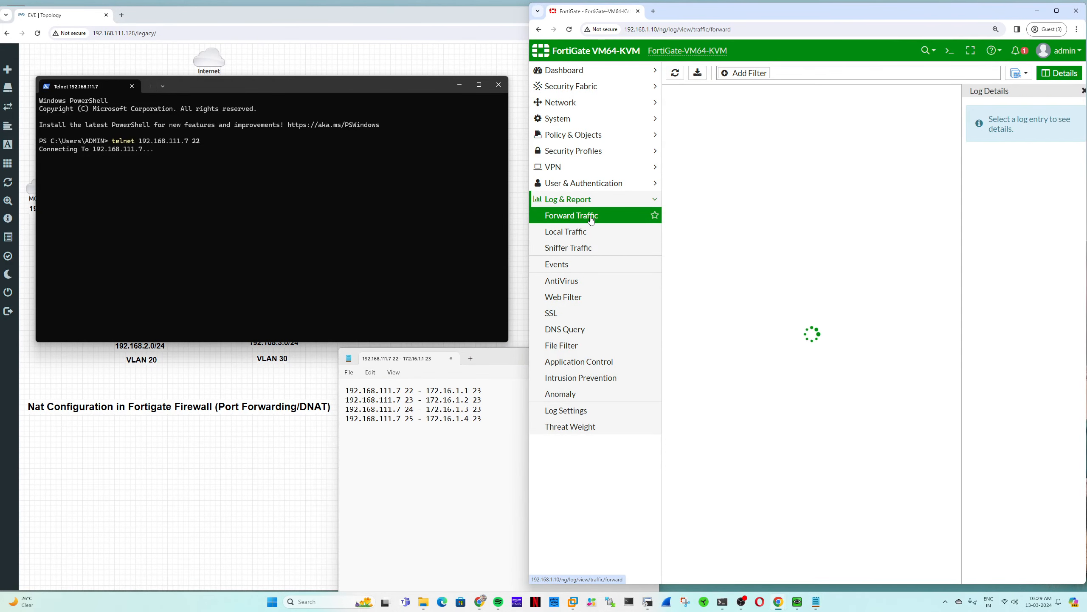
{"action": "left_click", "coordinate": [1073, 91]}
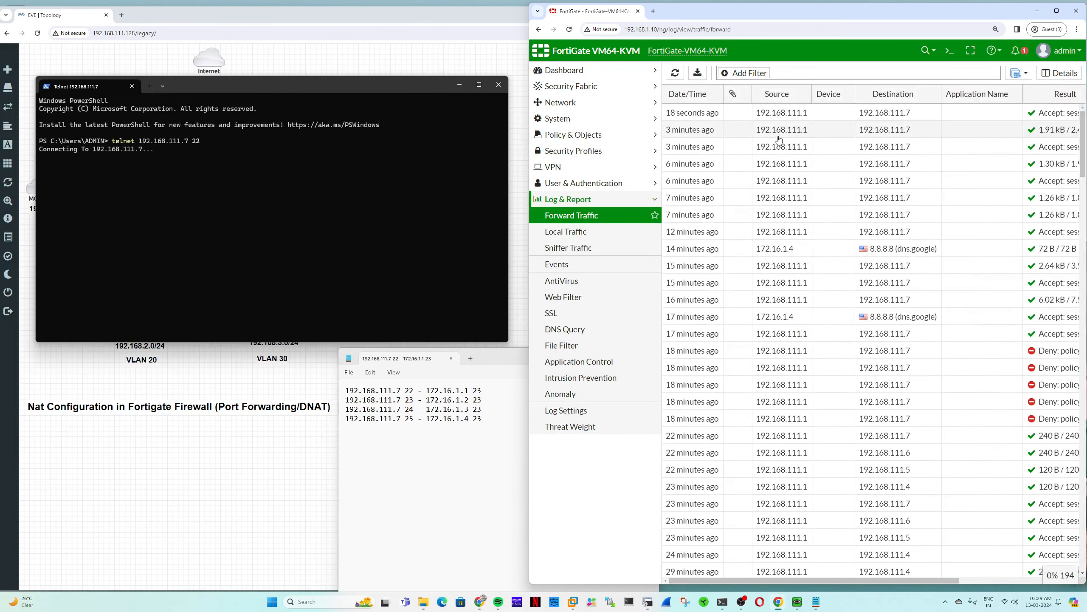
{"action": "left_click", "coordinate": [1053, 112]}
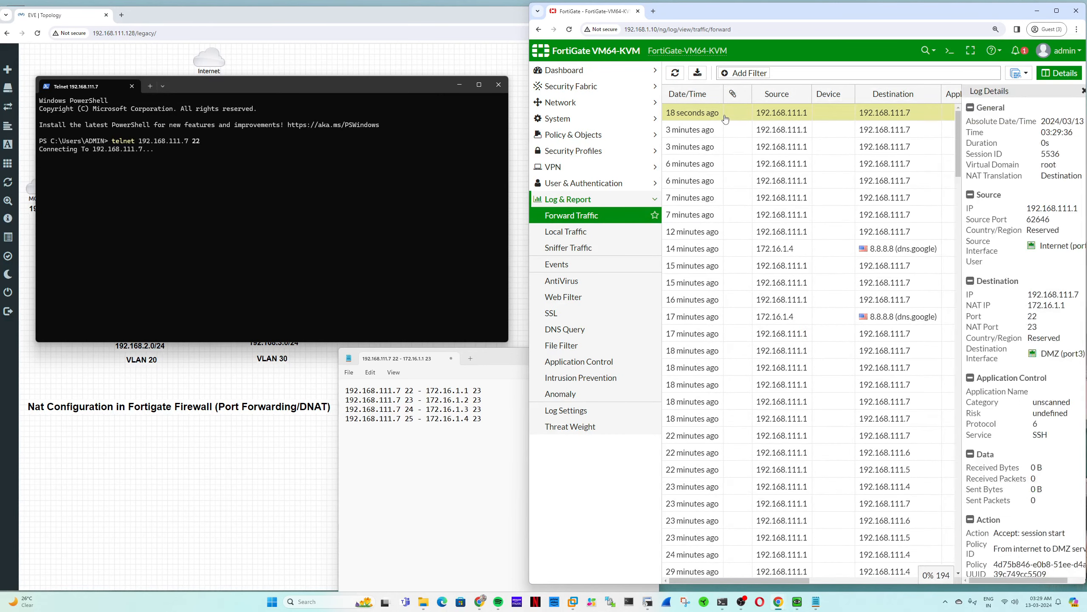
{"action": "double_click", "coordinate": [1049, 208]}
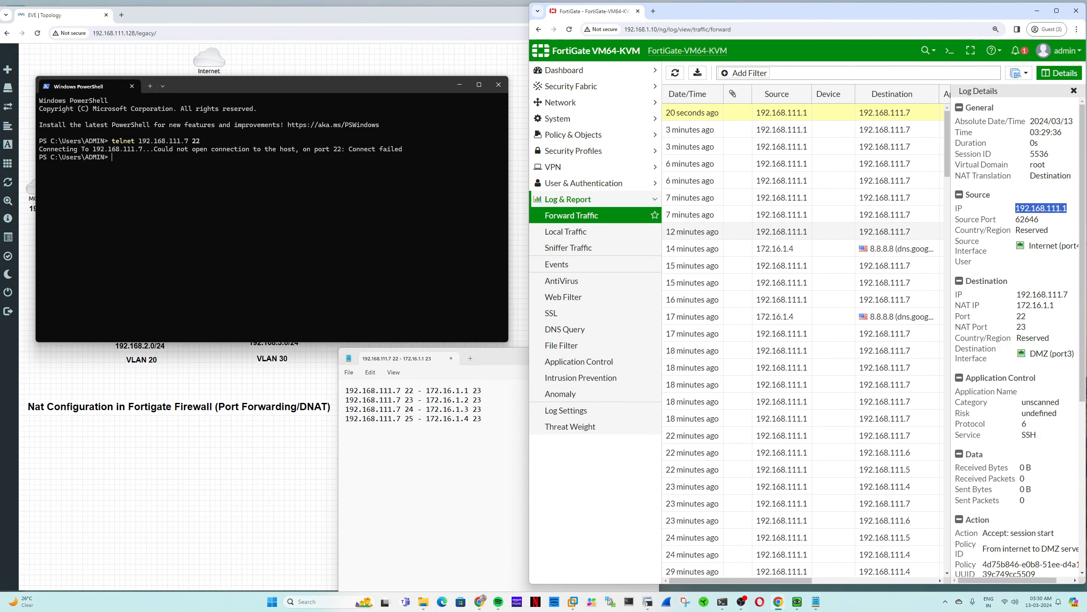
{"action": "double_click", "coordinate": [1040, 294]}
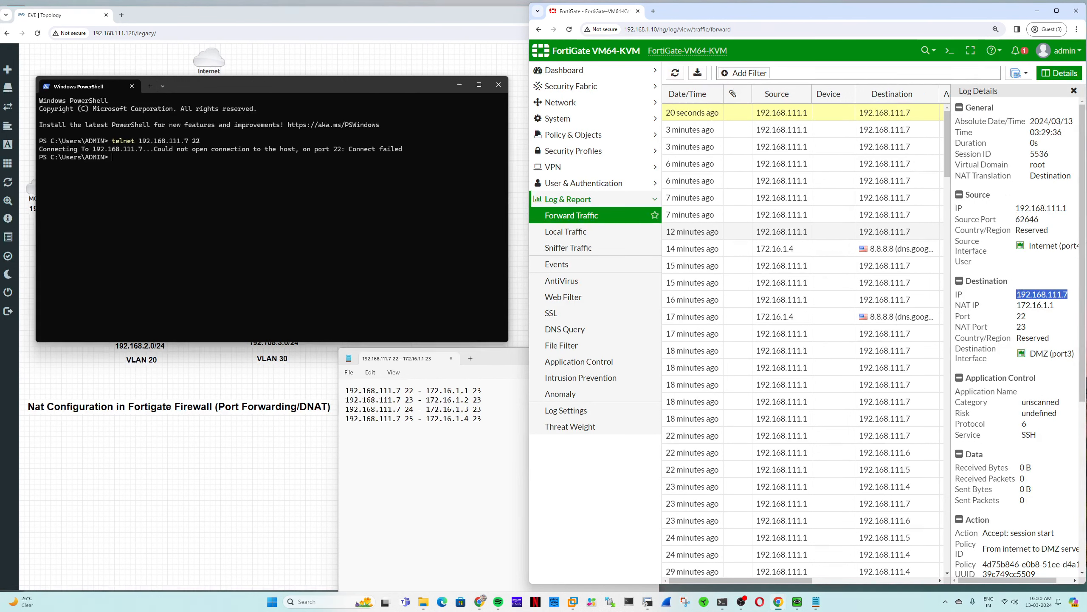
{"action": "double_click", "coordinate": [1024, 306]}
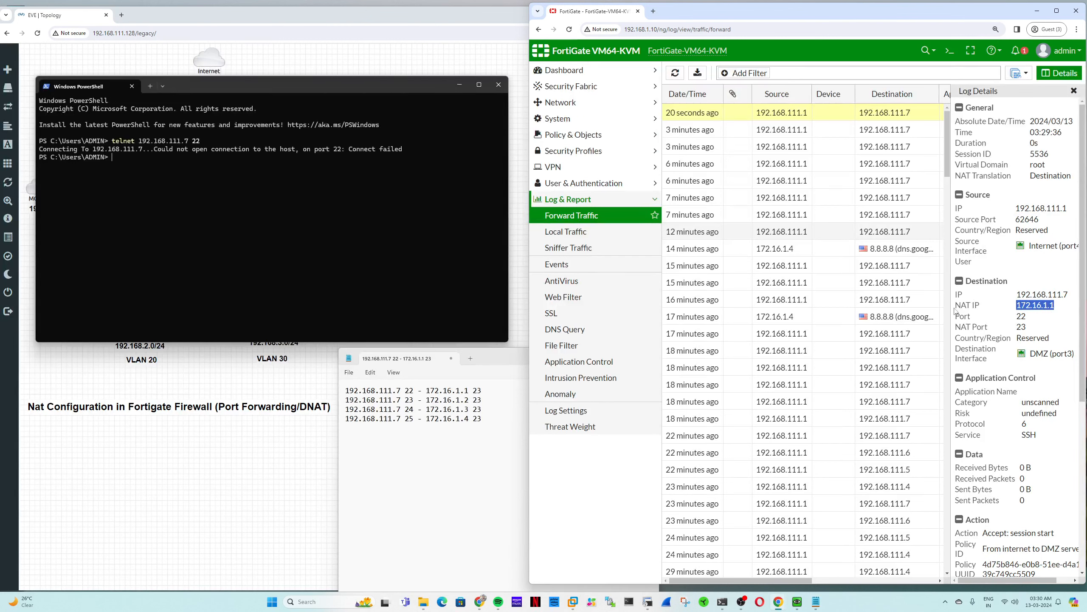
- Confirm the entry's destination port and that the session was accepted by policy
{"action": "mouse_move", "coordinate": [955, 315]}
{"action": "left_mouse_down"}
{"action": "mouse_move", "coordinate": [1029, 315]}
{"action": "mouse_move", "coordinate": [1026, 329]}
{"action": "mouse_move", "coordinate": [957, 328]}
{"action": "left_mouse_up"}
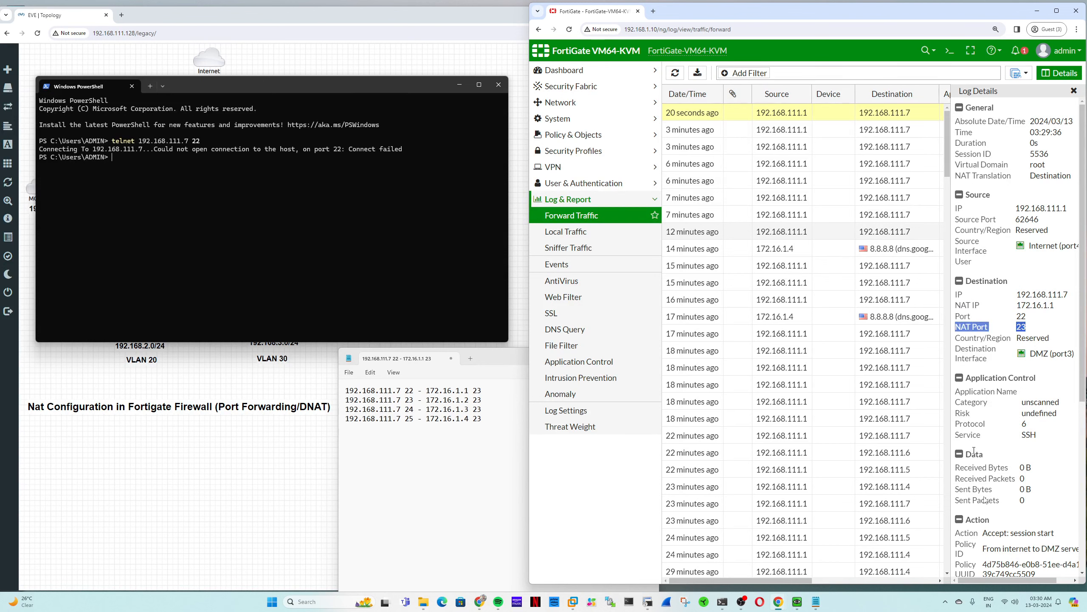
{"action": "scroll", "coordinate": [980, 458], "scroll_direction": "down", "scroll_amount": 3}
{"action": "left_click_drag", "start_coordinate": [983, 406], "coordinate": [1002, 421]}
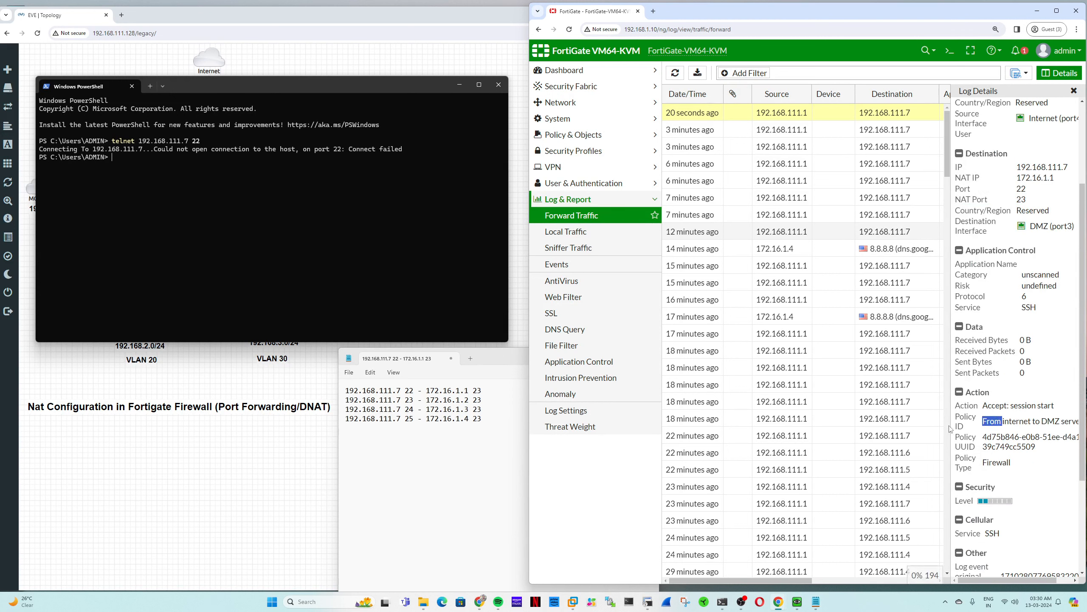
{"action": "left_click", "coordinate": [120, 173]}
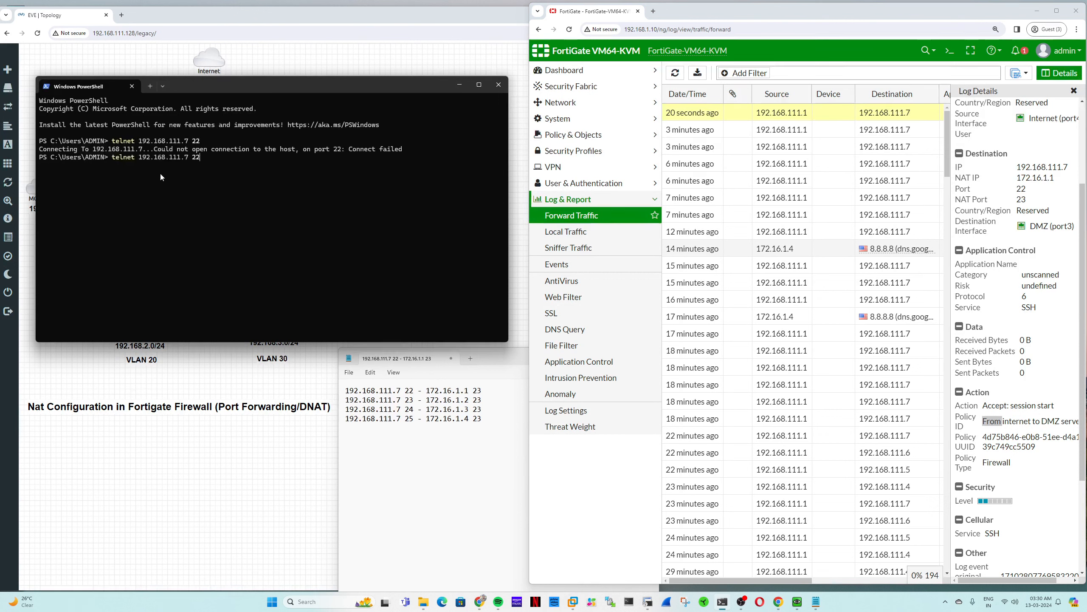
- Rerun the telnet test in PowerShell against port 23
{"action": "key", "text": "Up"}
{"action": "key", "text": "BackSpace"}
{"action": "type", "text": "3"}
{"action": "key", "text": "Return"}
- Check the newest log entry: destination port 23, its matching policy, and NAT IP 172.16.1.2
{"action": "left_click", "coordinate": [675, 73]}
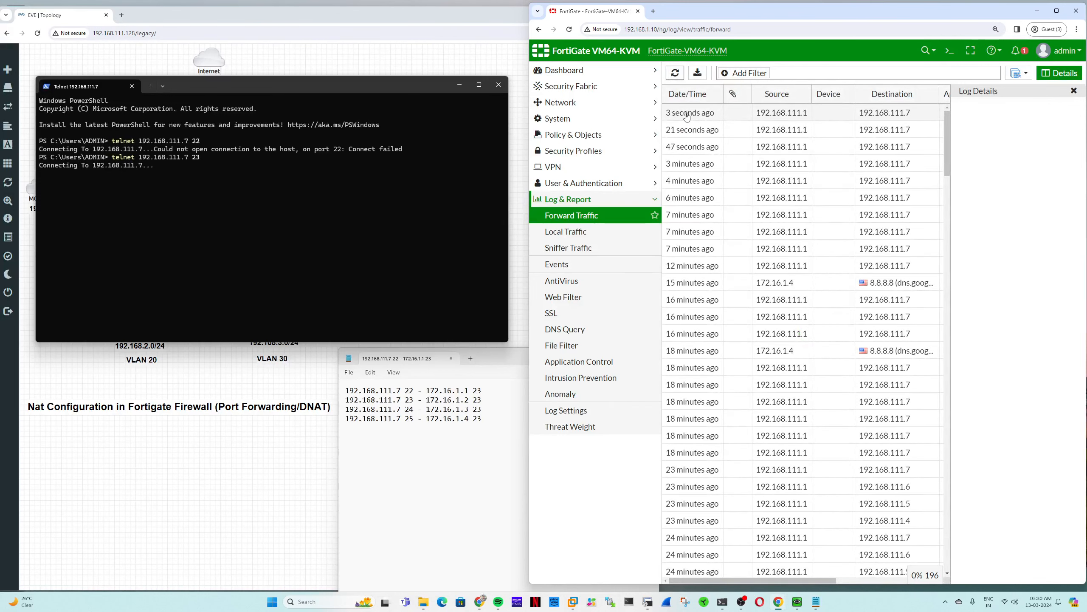
{"action": "double_click", "coordinate": [686, 113]}
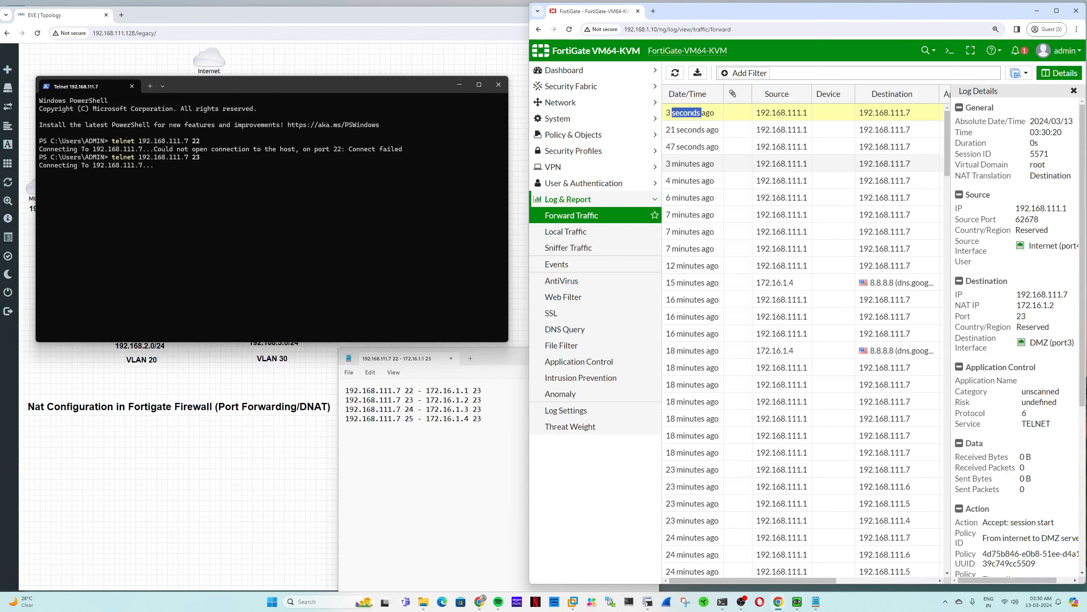
{"action": "double_click", "coordinate": [1021, 316]}
{"action": "scroll", "coordinate": [1007, 373], "scroll_direction": "down", "scroll_amount": 2}
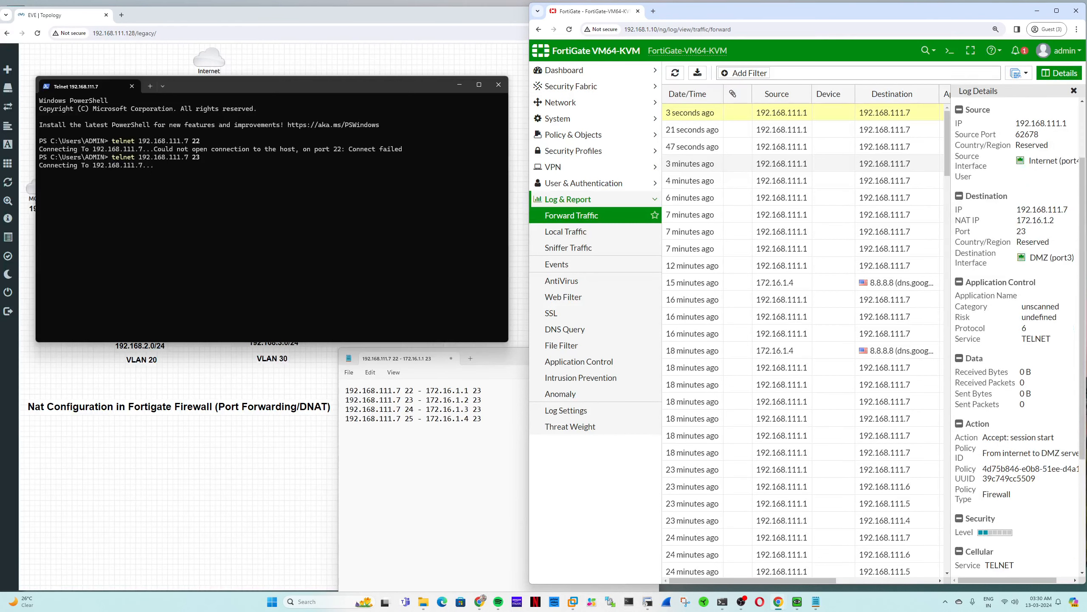
{"action": "triple_click", "coordinate": [1034, 452]}
{"action": "scroll", "coordinate": [1040, 386], "scroll_direction": "up", "scroll_amount": 2}
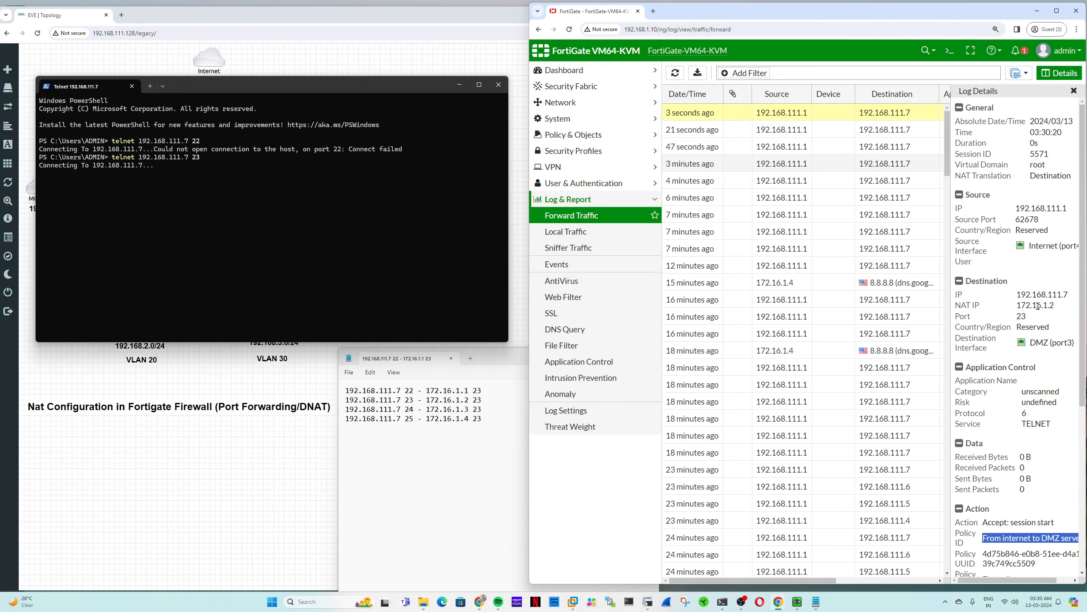
{"action": "double_click", "coordinate": [1038, 306]}
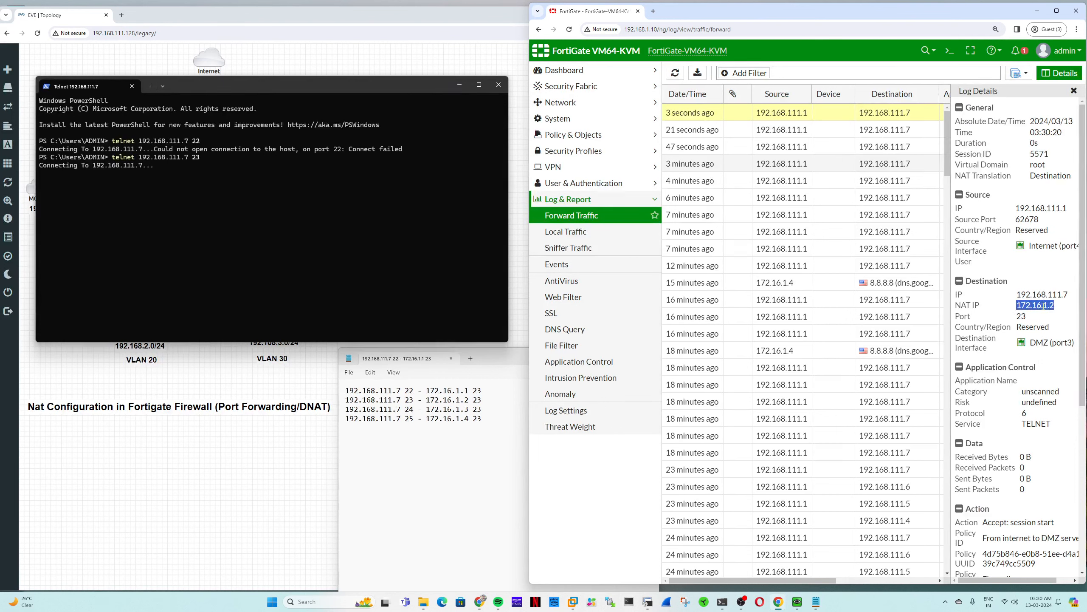
{"action": "left_click", "coordinate": [180, 185]}
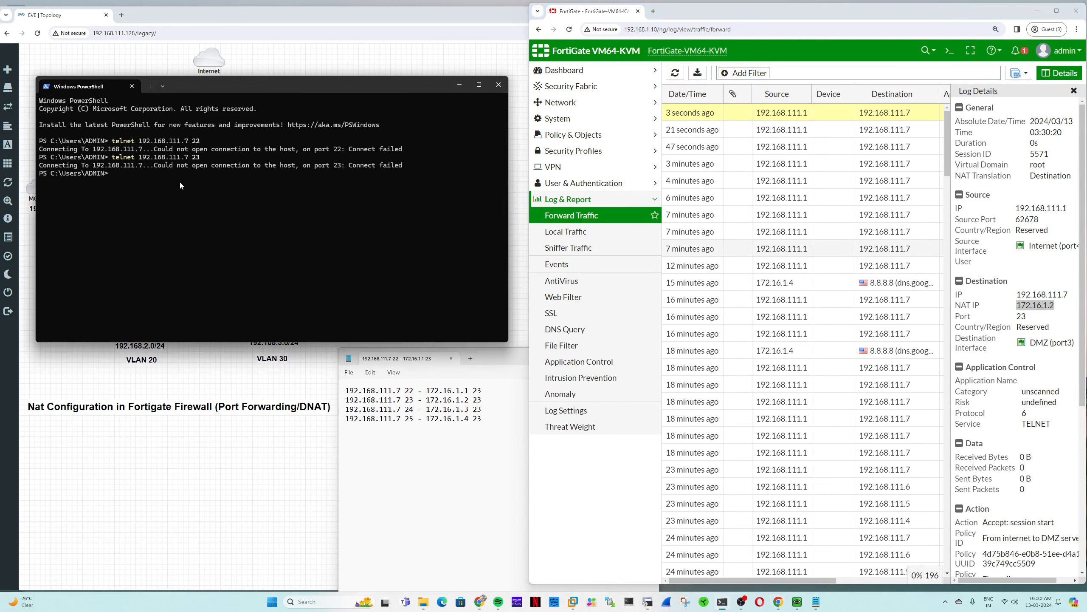
{"action": "key", "text": "Up"}
- Run telnet 192.168.111.7 24 in PowerShell
{"action": "key", "text": "BackSpace"}
{"action": "type", "text": "4"}
{"action": "key", "text": "Return"}
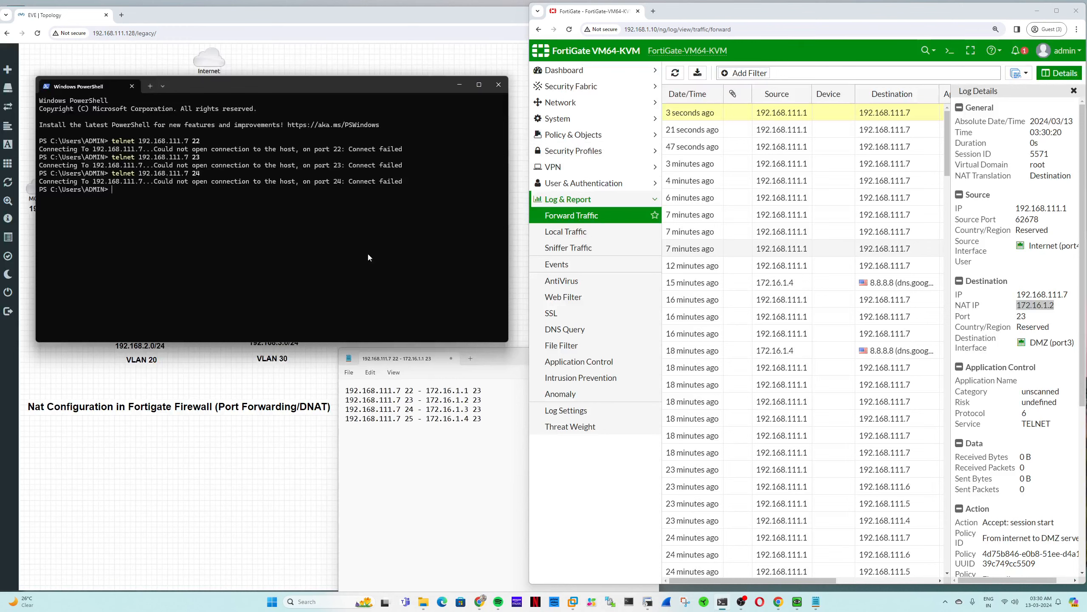
{"action": "key", "text": "Up"}
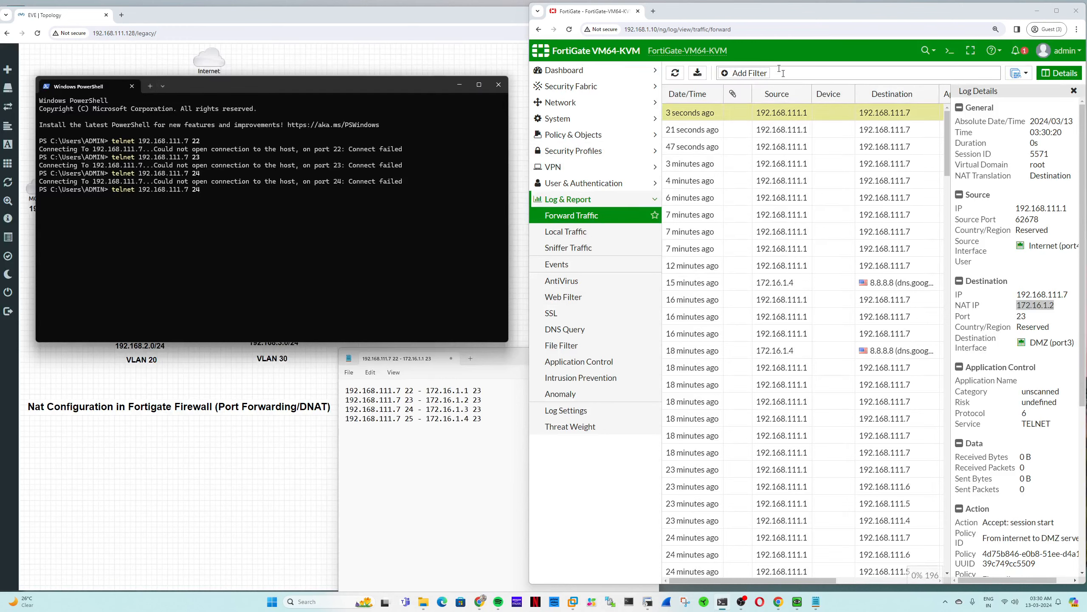
- Confirm the newest log entry translates port 24 to NAT IP 172.16.1.3, then retest telnet
{"action": "left_click", "coordinate": [675, 73]}
{"action": "double_click", "coordinate": [686, 113]}
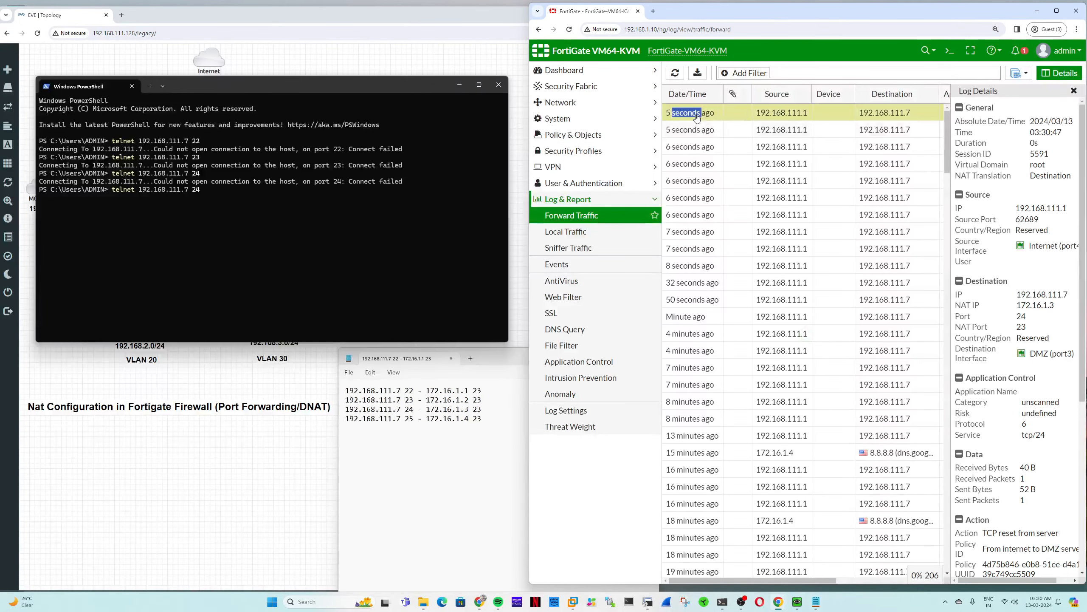
{"action": "double_click", "coordinate": [1042, 305]}
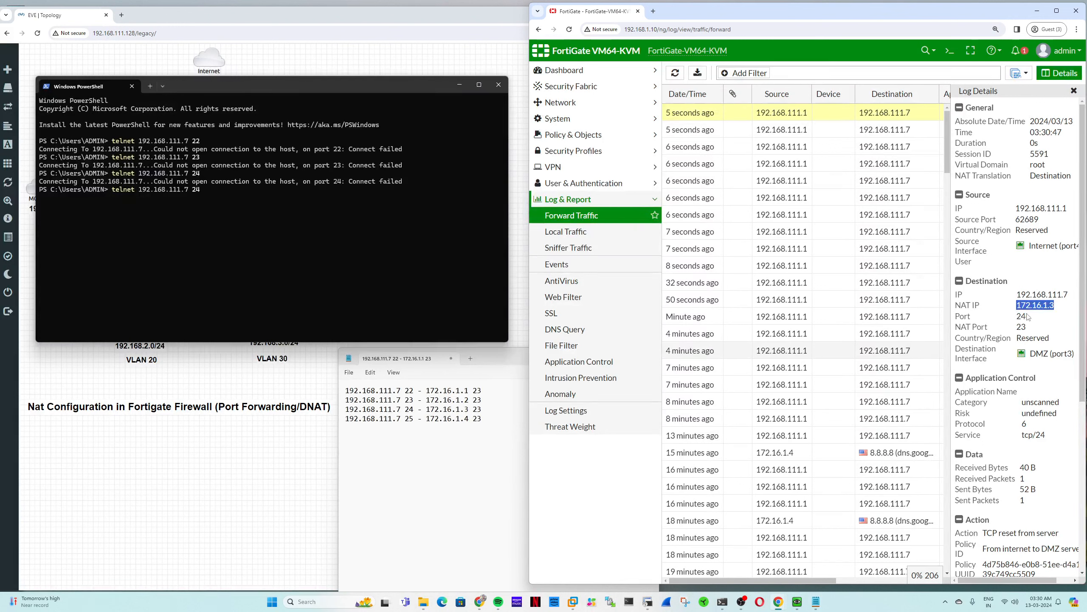
{"action": "left_click_drag", "start_coordinate": [1028, 317], "coordinate": [960, 317]}
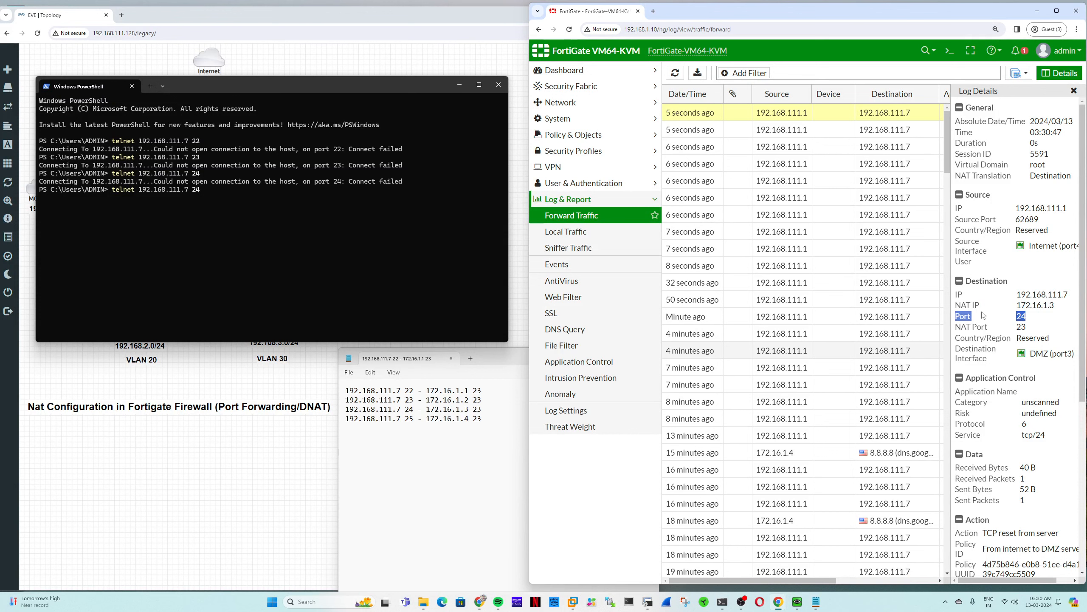
{"action": "double_click", "coordinate": [1035, 305]}
{"action": "double_click", "coordinate": [1032, 306]}
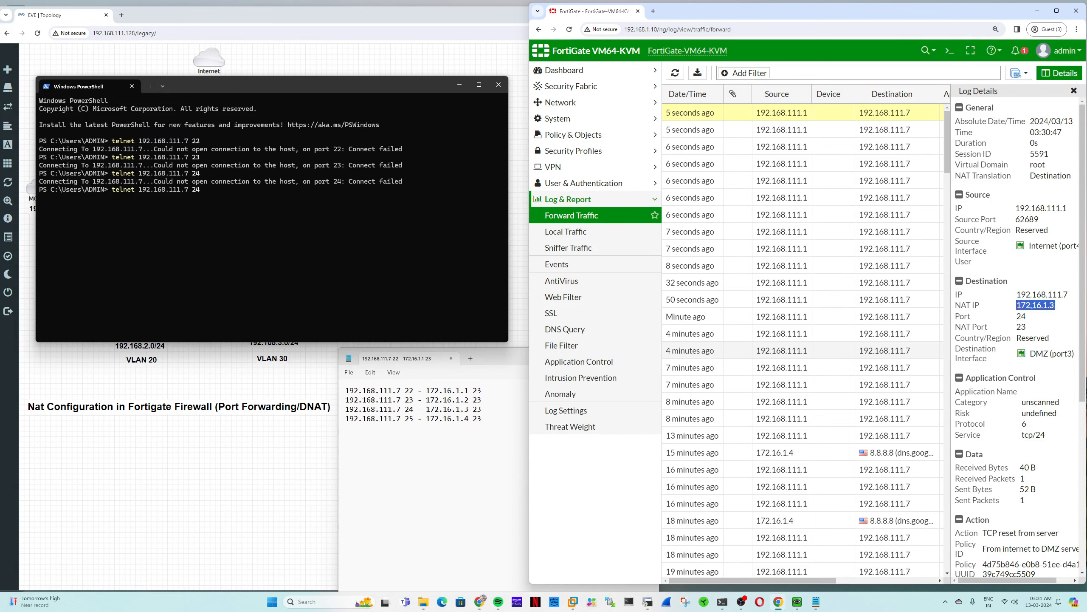
{"action": "left_click", "coordinate": [373, 283]}
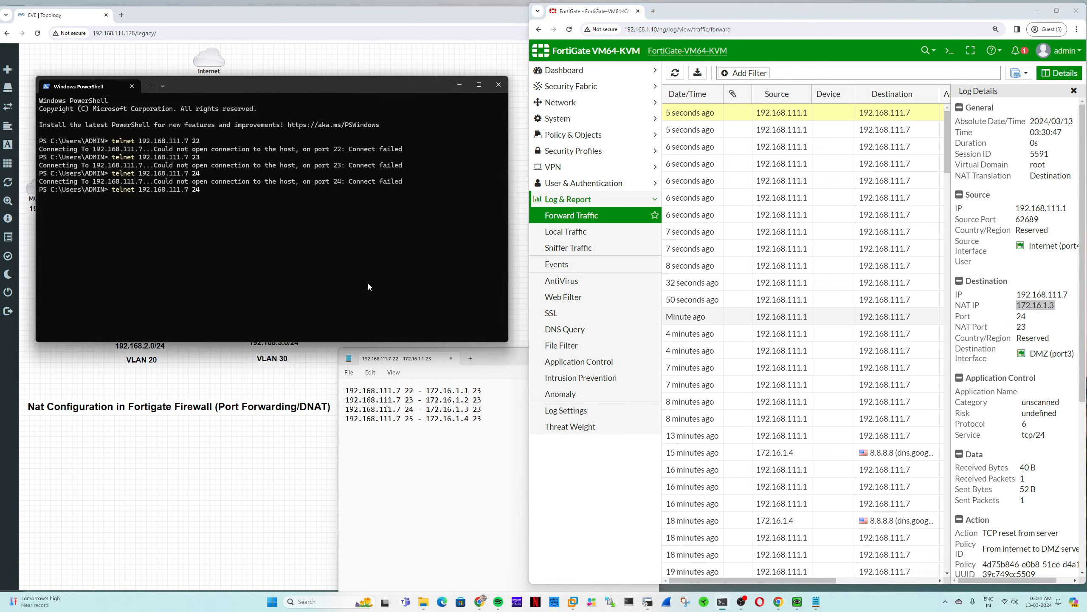
{"action": "key", "text": "Return"}
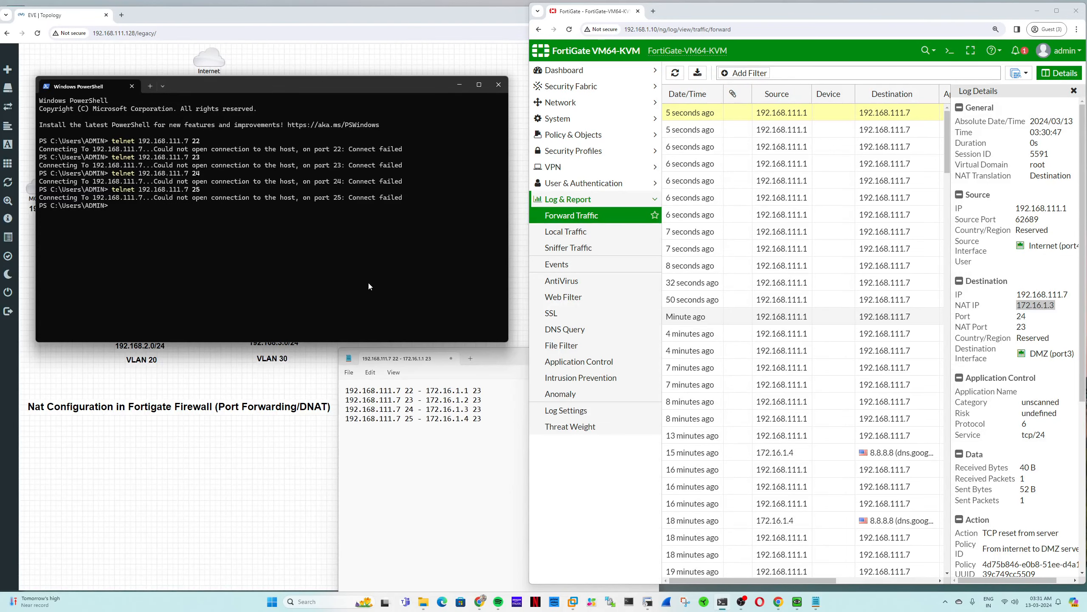
- Compare the newest log entry's NAT IP 172.16.1.3 for port 25 against the notes' port mappings
{"action": "left_click", "coordinate": [675, 72]}
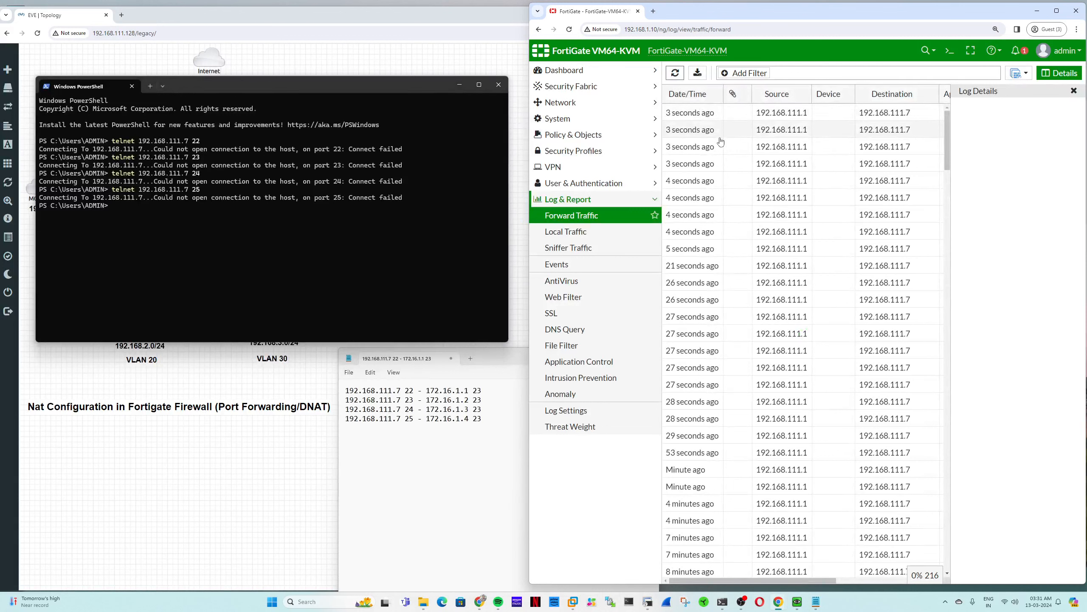
{"action": "double_click", "coordinate": [707, 113]}
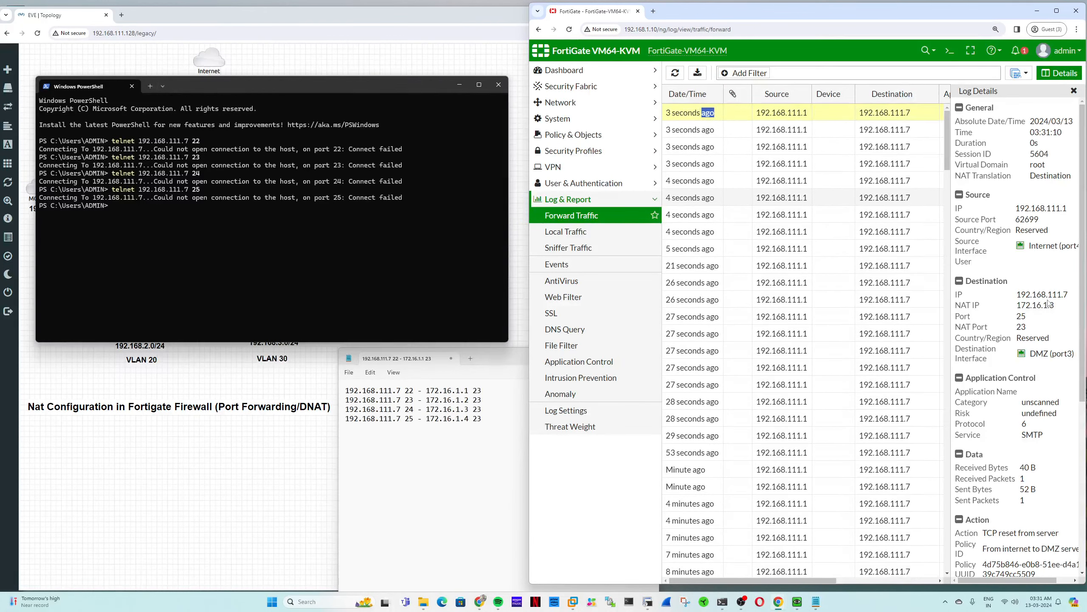
{"action": "left_click_drag", "start_coordinate": [411, 90], "coordinate": [401, 120]}
{"action": "key", "text": "alt+Tab"}
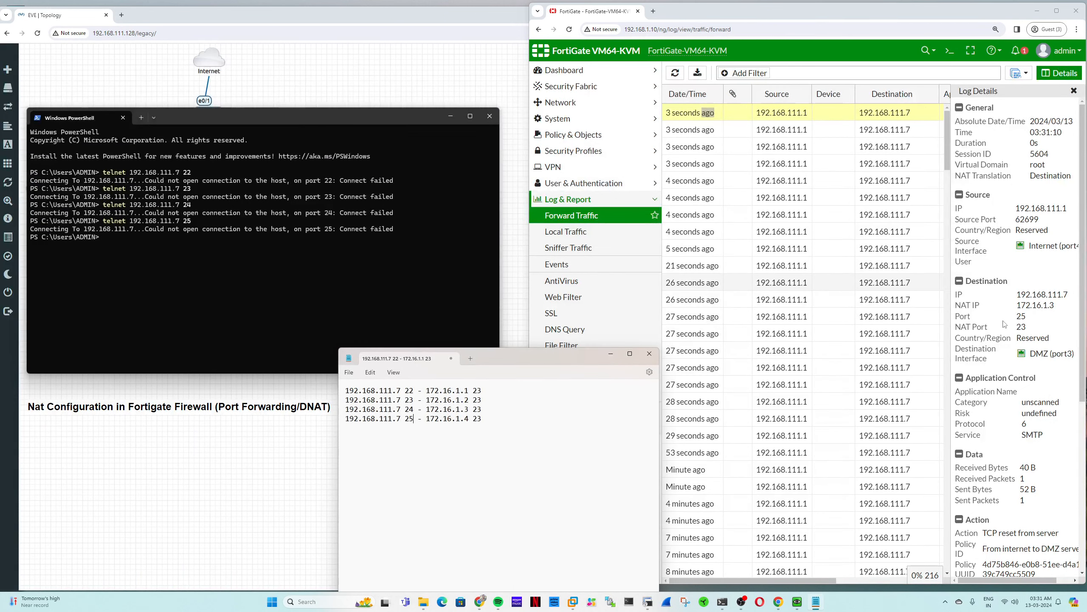
{"action": "left_click_drag", "start_coordinate": [1018, 305], "coordinate": [1054, 305]}
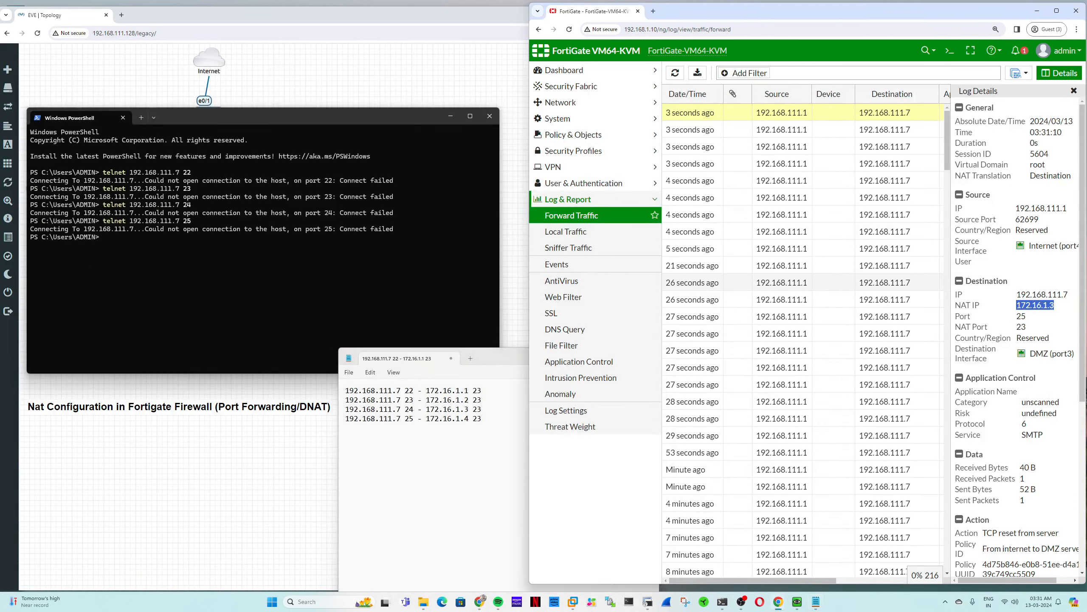
{"action": "left_click", "coordinate": [1029, 316]}
{"action": "left_click", "coordinate": [574, 135]}
- Change VIP_192.168.111.7_172.16.1.4's mapped IP from 172.16.1.3 to 172.16.1.4 and save it
{"action": "left_click", "coordinate": [576, 248]}
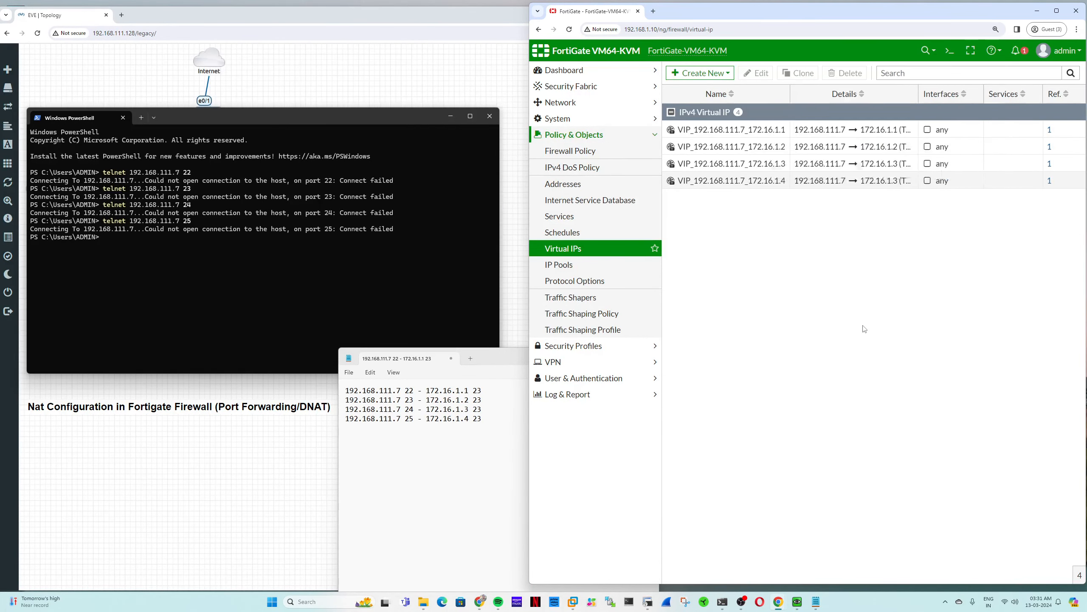
{"action": "double_click", "coordinate": [918, 94]}
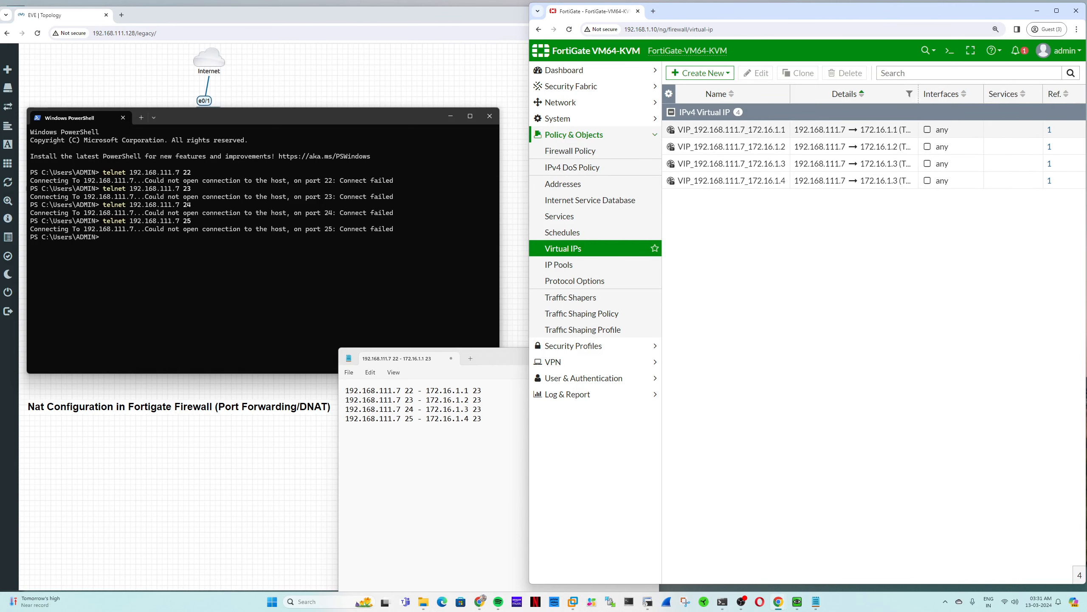
{"action": "triple_click", "coordinate": [892, 183]}
{"action": "left_click", "coordinate": [825, 231]}
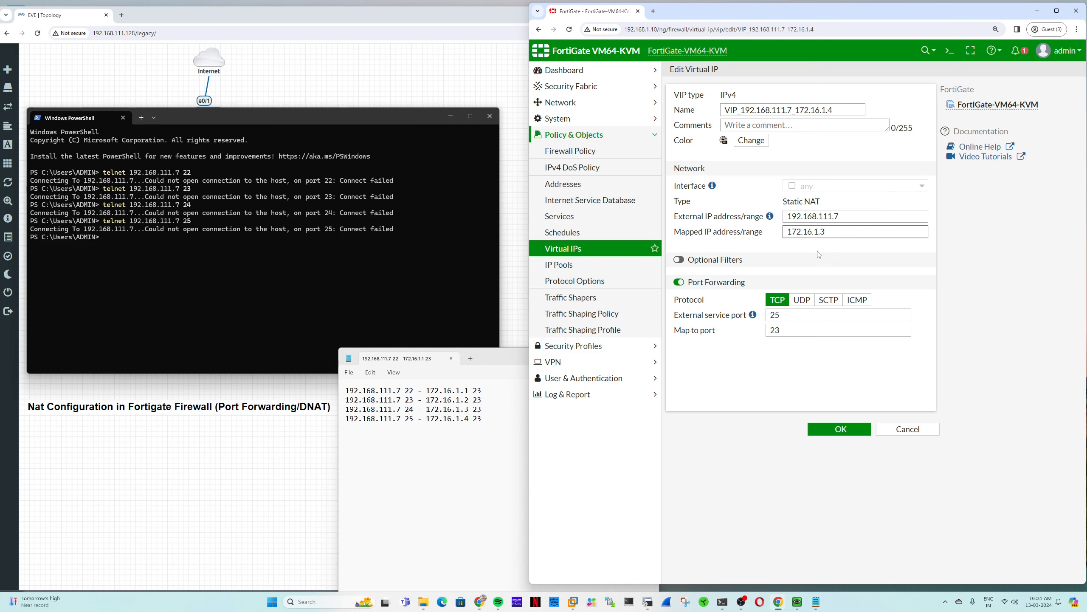
{"action": "key", "text": "BackSpace"}
{"action": "type", "text": "4"}
{"action": "left_click", "coordinate": [831, 431]}
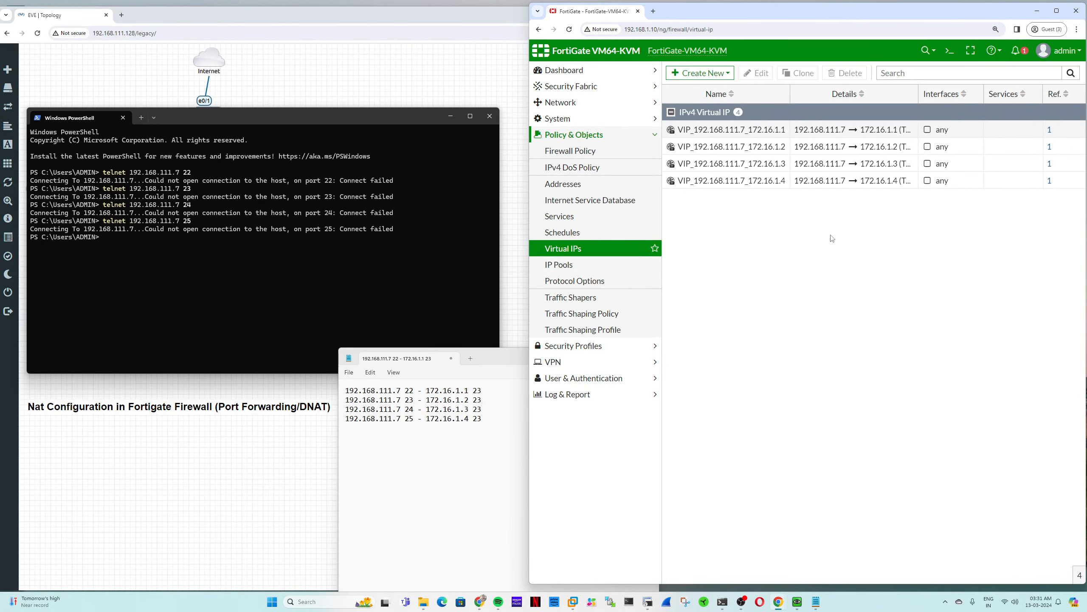
{"action": "left_click_drag", "start_coordinate": [919, 95], "coordinate": [967, 95]}
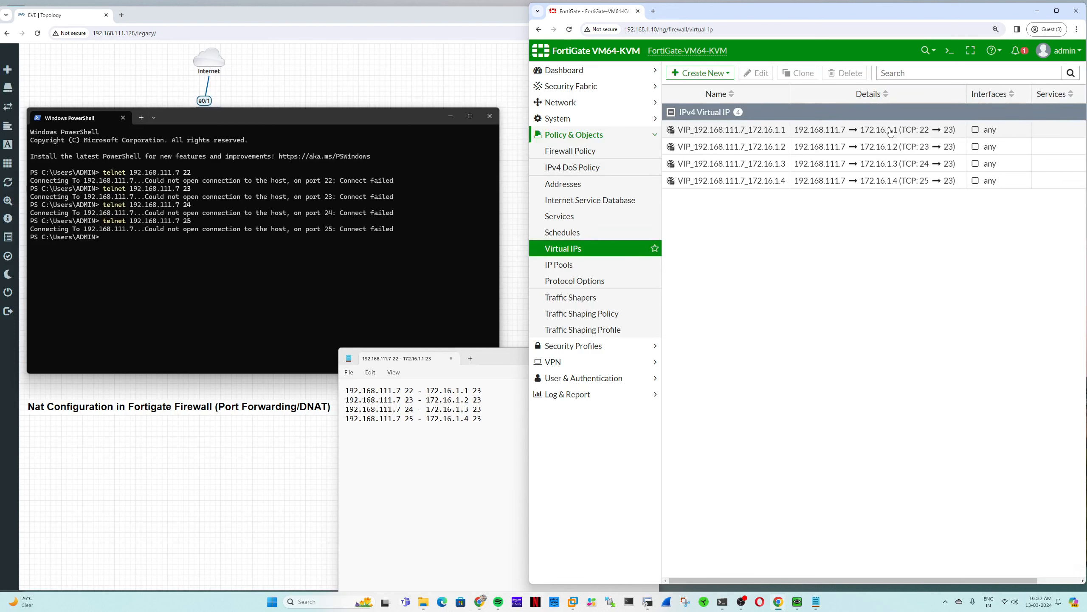
- Open the Forward Traffic log and rerun the last telnet test to 192.168.111.7
{"action": "left_click", "coordinate": [609, 351]}
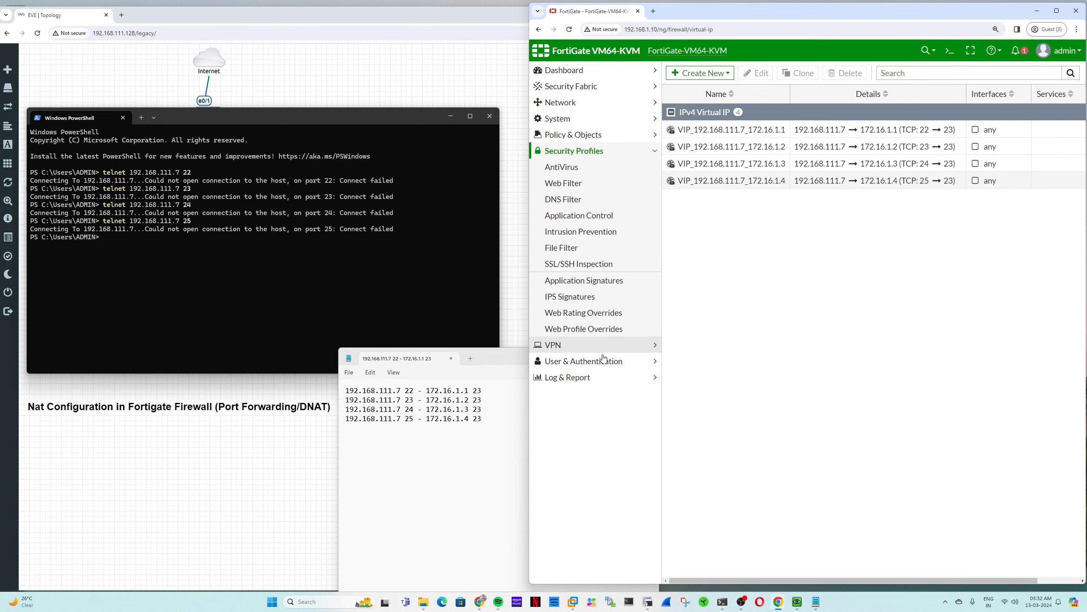
{"action": "left_click", "coordinate": [568, 377]}
{"action": "left_click", "coordinate": [572, 215]}
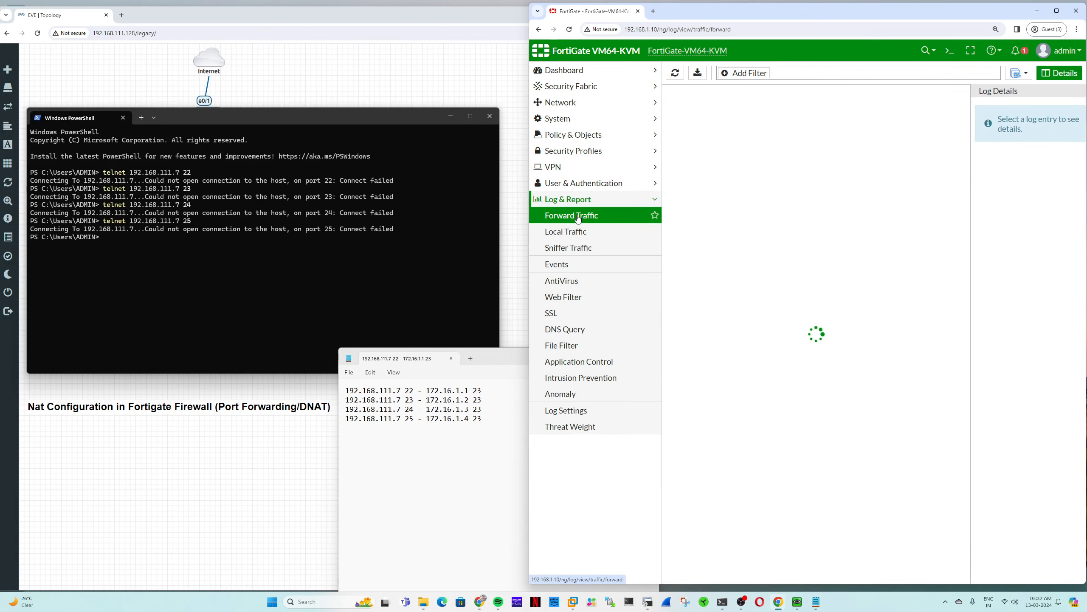
{"action": "left_click", "coordinate": [346, 298]}
{"action": "key", "text": "Up"}
{"action": "key", "text": "Return"}
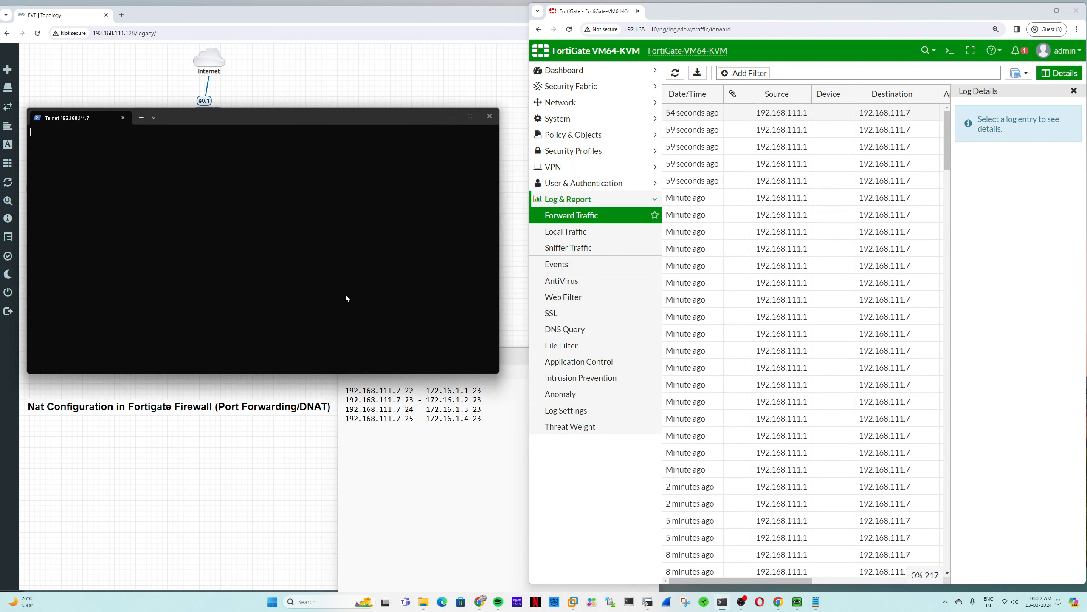
{"action": "left_click_drag", "start_coordinate": [161, 123], "coordinate": [185, 292]}
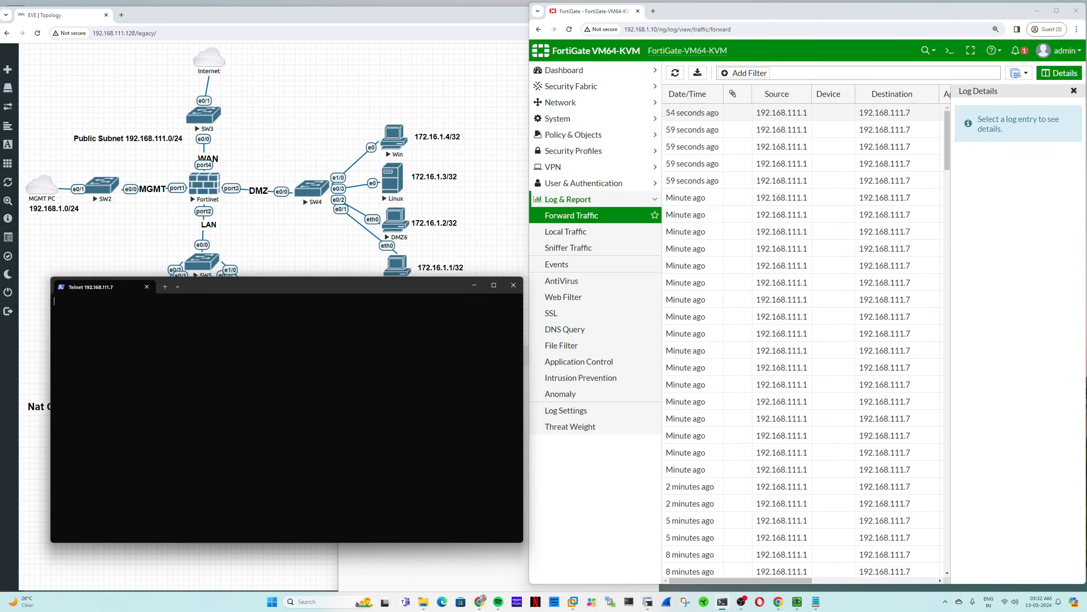
- Start telnet 192.168.111.7 in a new PowerShell tab and reload the log
{"action": "left_click", "coordinate": [163, 285]}
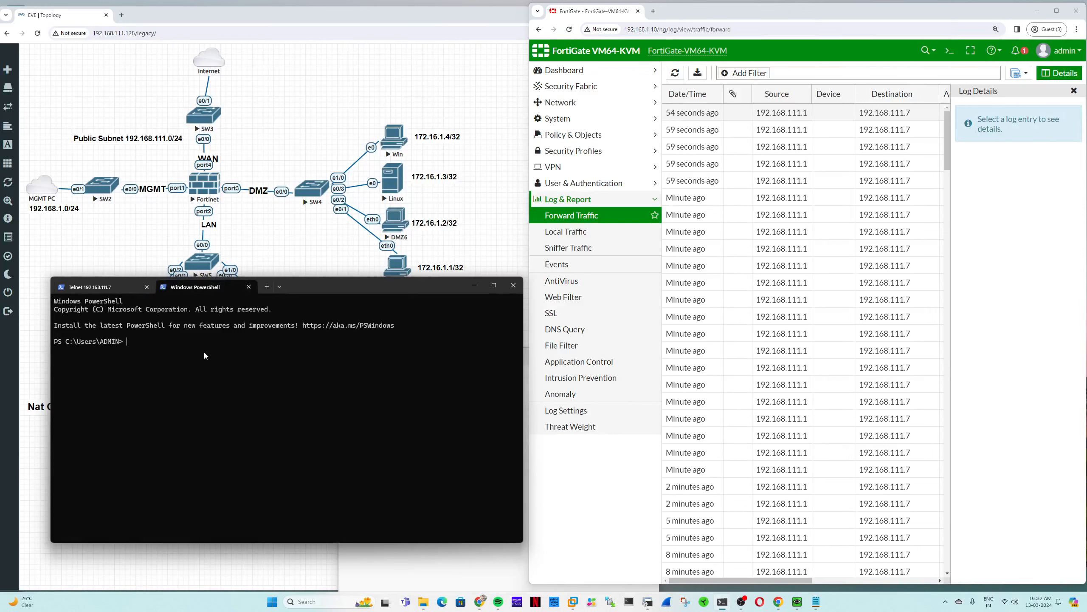
{"action": "type", "text": "telnet 192.168.111.7 25"}
{"action": "key", "text": "Return"}
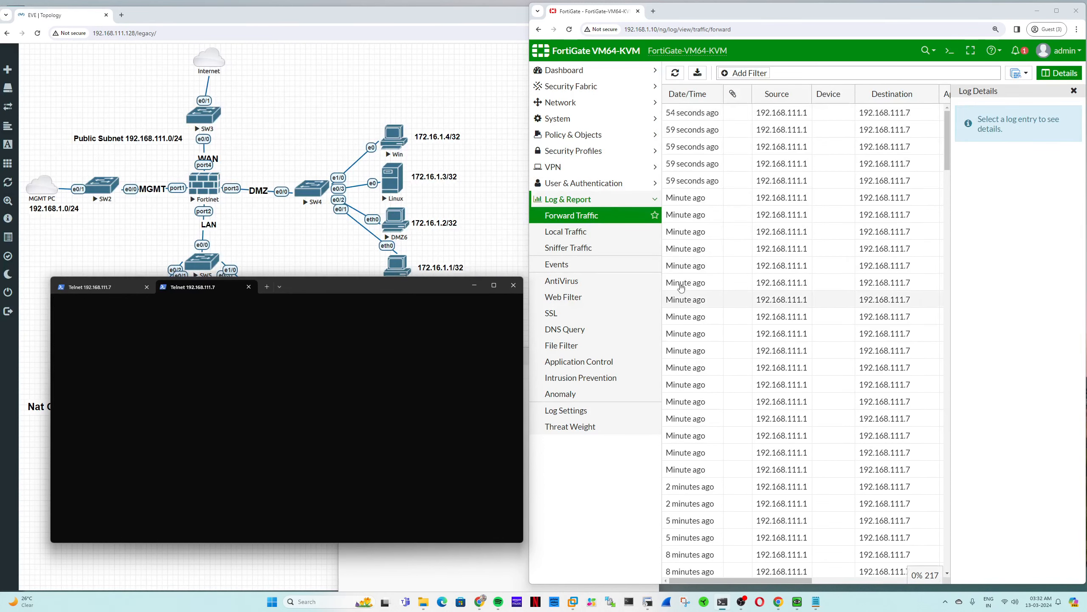
{"action": "left_click", "coordinate": [599, 219]}
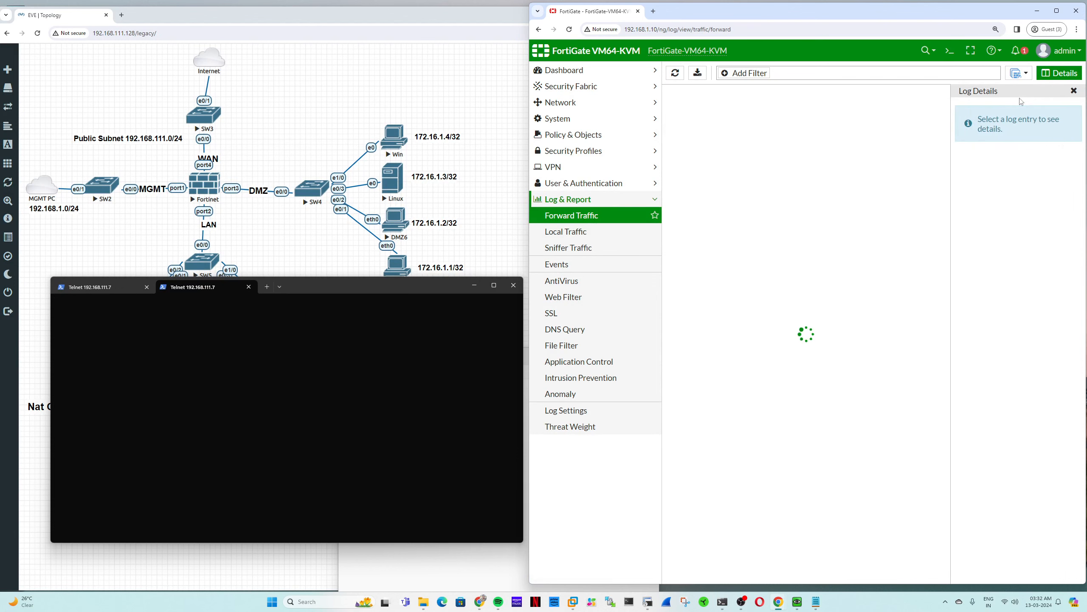
- Open the newest log entry and confirm port 25 now translates to NAT IP 172.16.1.4
{"action": "left_click", "coordinate": [1058, 74]}
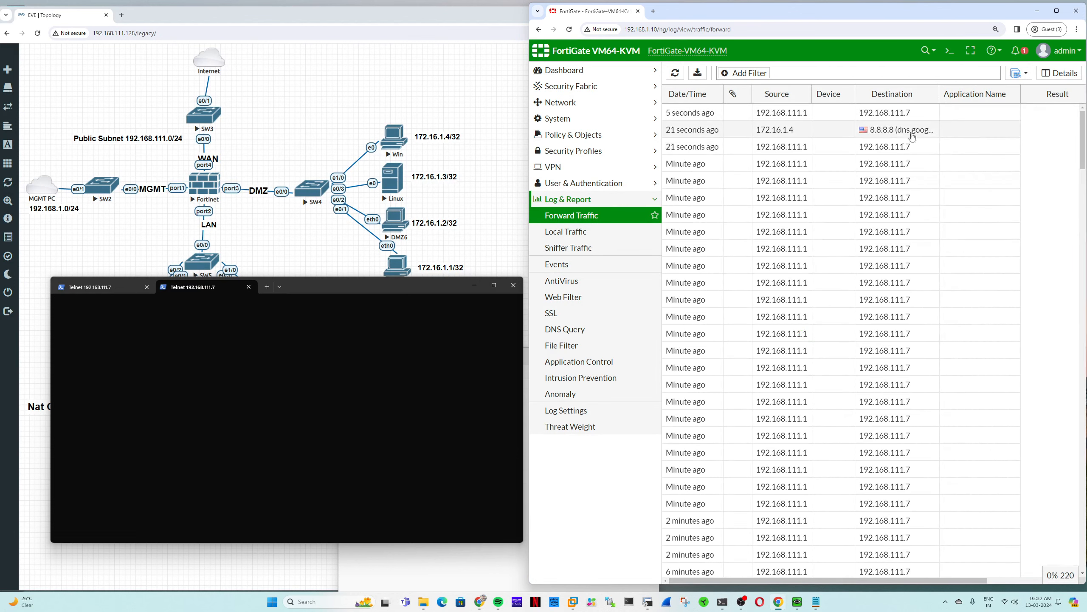
{"action": "double_click", "coordinate": [798, 117]}
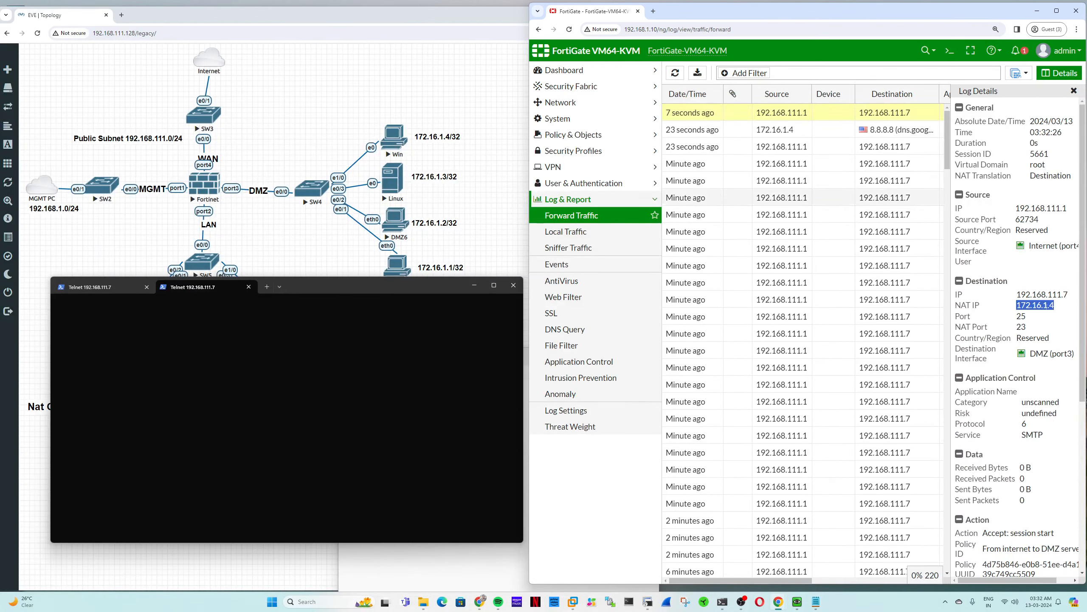
{"action": "scroll", "coordinate": [1027, 420], "scroll_direction": "down", "scroll_amount": 5}
{"action": "scroll", "coordinate": [1026, 421], "scroll_direction": "down", "scroll_amount": 1}
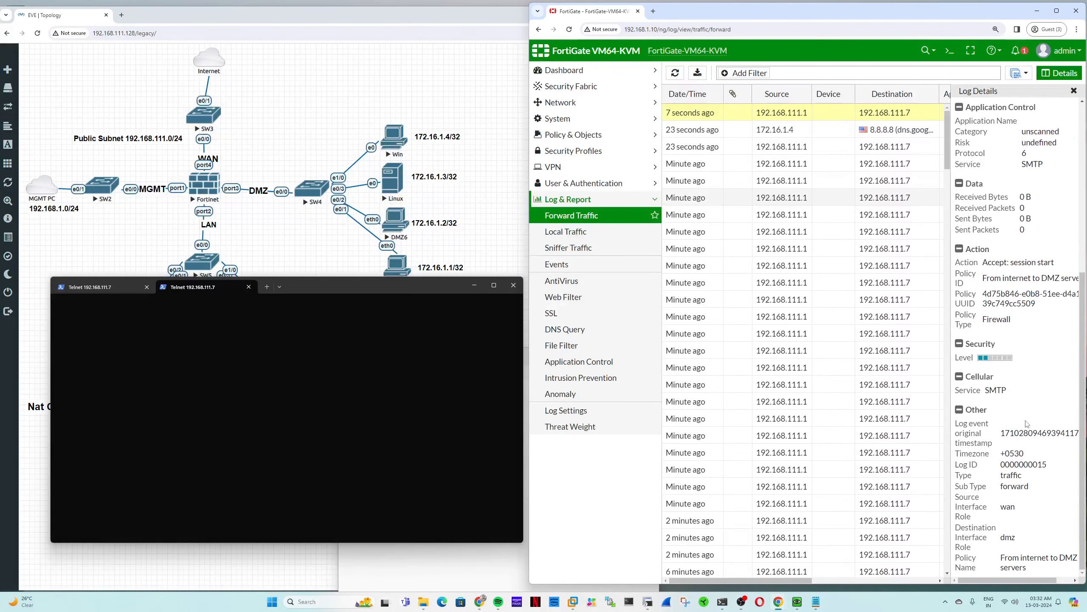
{"action": "scroll", "coordinate": [1027, 423], "scroll_direction": "up", "scroll_amount": 6}
{"action": "double_click", "coordinate": [1035, 305]}
- Close the second Telnet tab and run telnet to 192.168.111.7 from a new PowerShell tab
{"action": "left_click", "coordinate": [282, 350]}
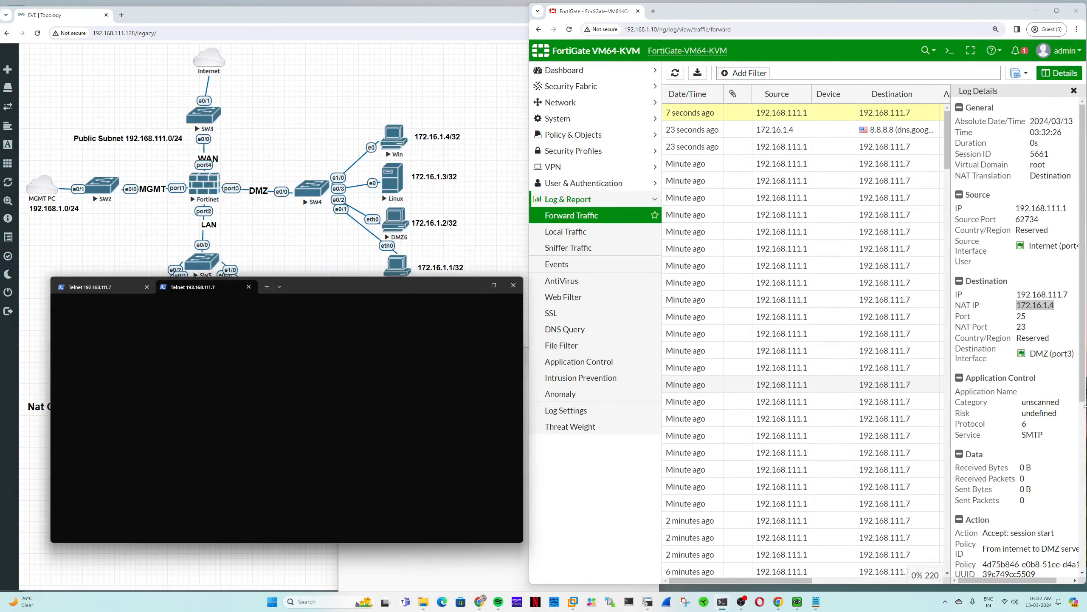
{"action": "scroll", "coordinate": [1067, 350], "scroll_direction": "down", "scroll_amount": 5}
{"action": "scroll", "coordinate": [1066, 350], "scroll_direction": "up", "scroll_amount": 5}
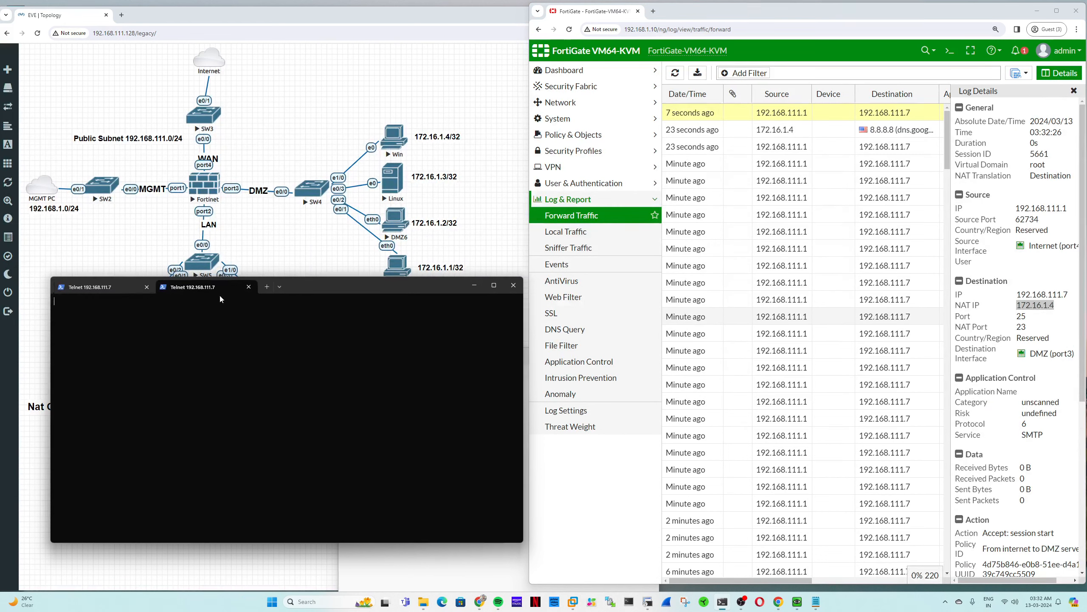
{"action": "left_click", "coordinate": [249, 287]}
{"action": "left_click", "coordinate": [165, 287]}
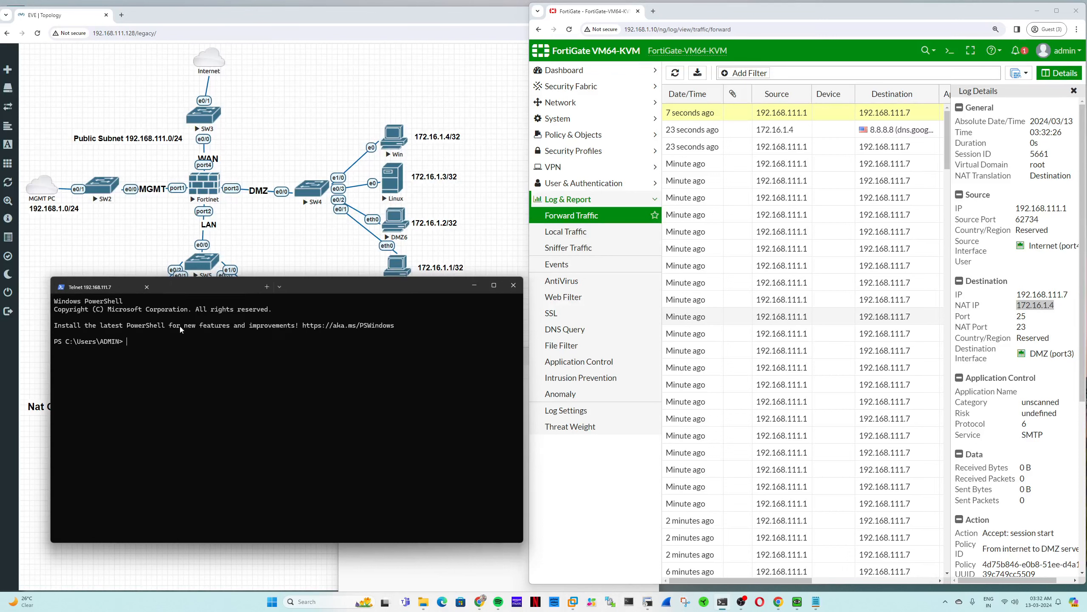
{"action": "type", "text": "telnet "}
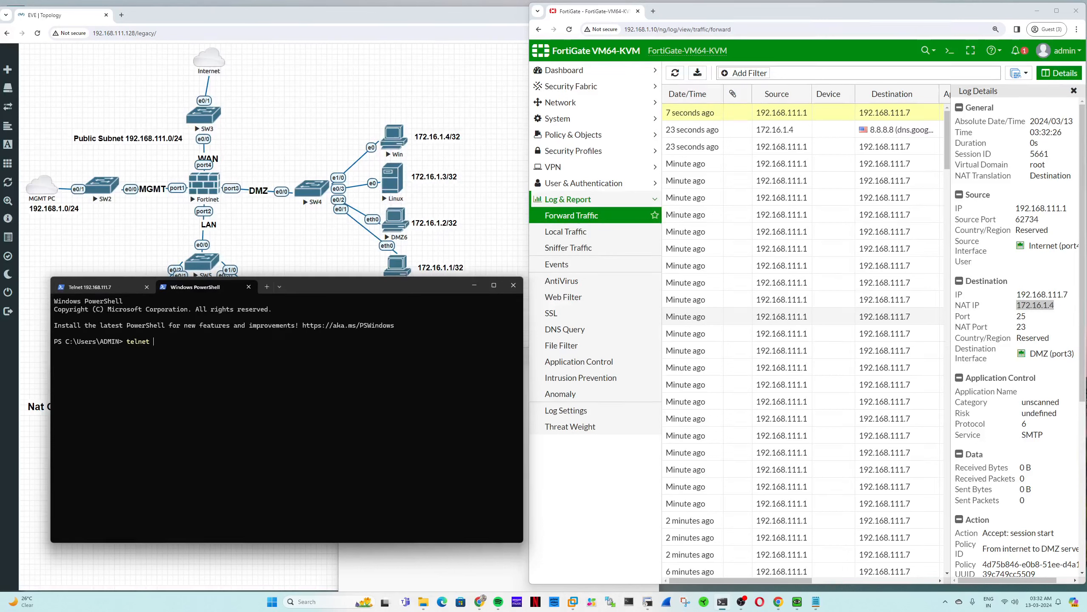
{"action": "type", "text": "192.16"}
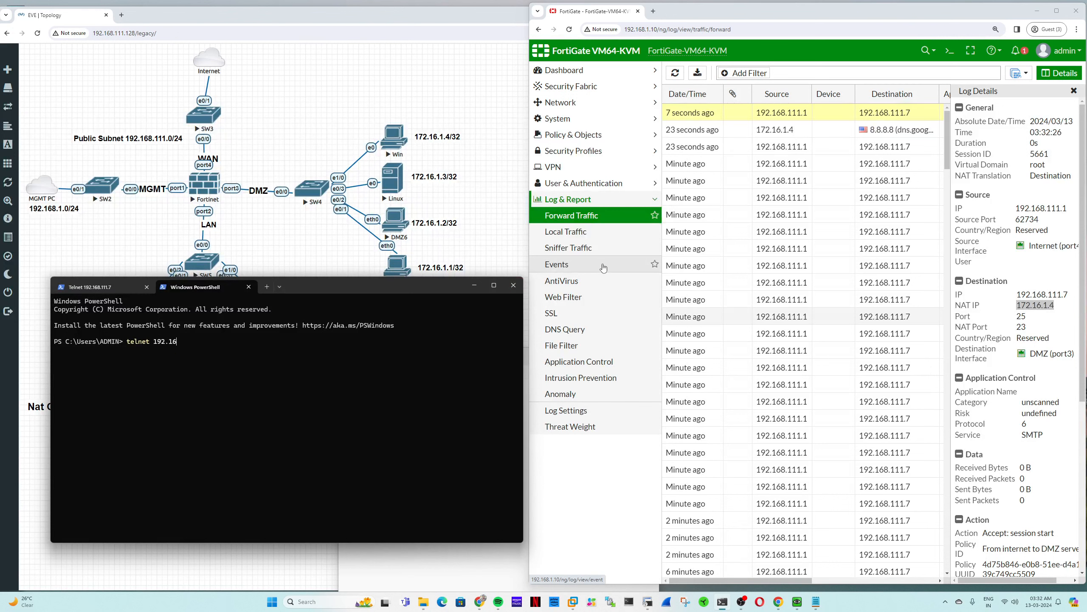
{"action": "type", "text": "7"}
{"action": "type", "text": "8.1"}
{"action": "type", "text": "111"}
{"action": "key", "text": "Return"}
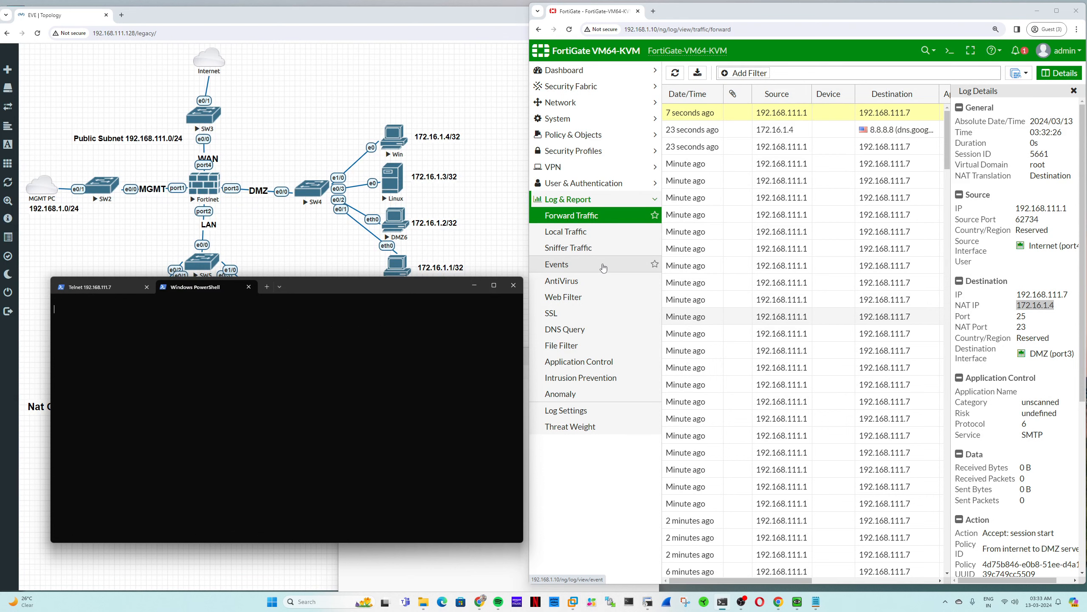
- Launch telnet via Start > Run on the Win host's XP console, then close it and minimize
{"action": "left_click", "coordinate": [394, 142]}
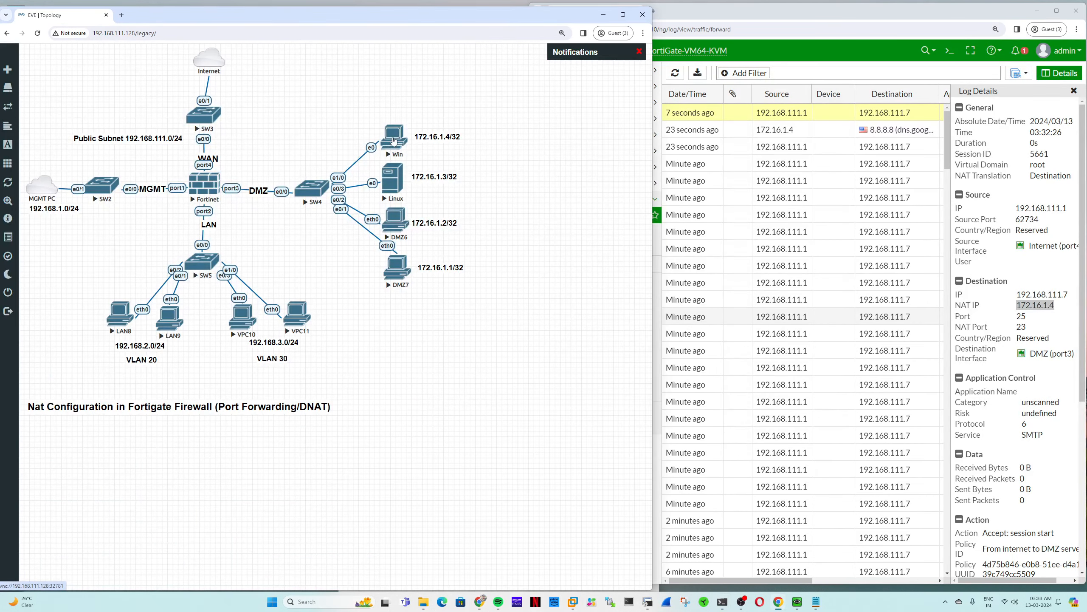
{"action": "left_click", "coordinate": [341, 97]}
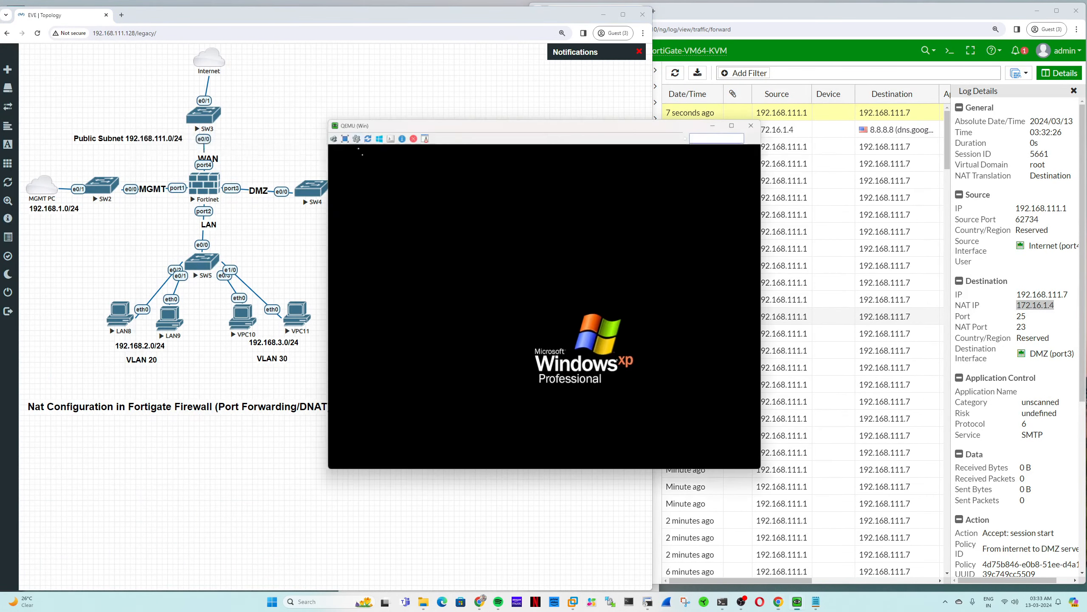
{"action": "key", "text": "alt+Tab"}
{"action": "key", "text": "alt+Tab"}
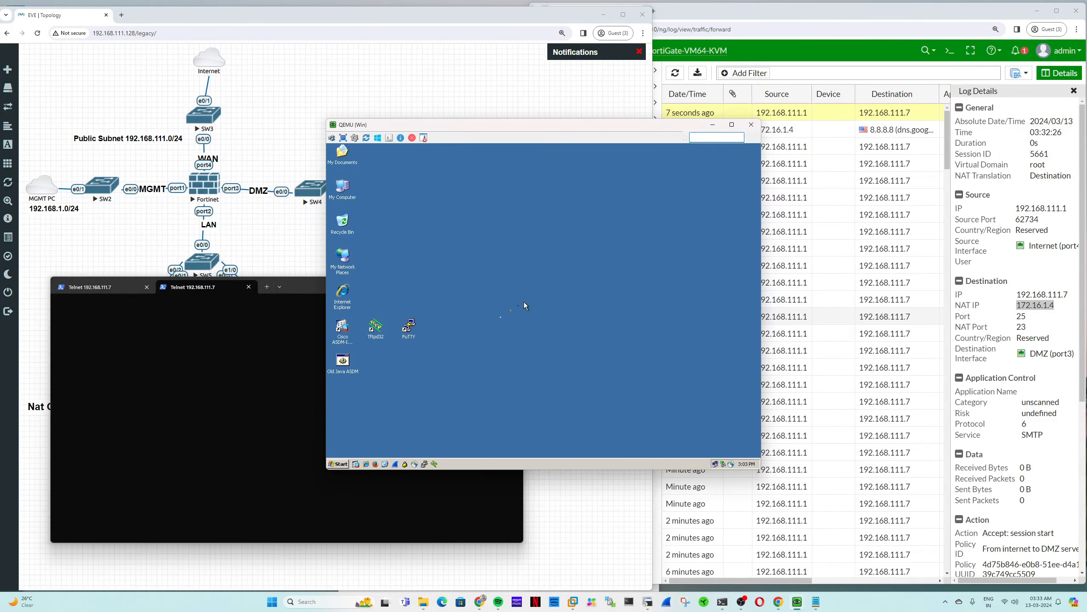
{"action": "left_click", "coordinate": [341, 464]}
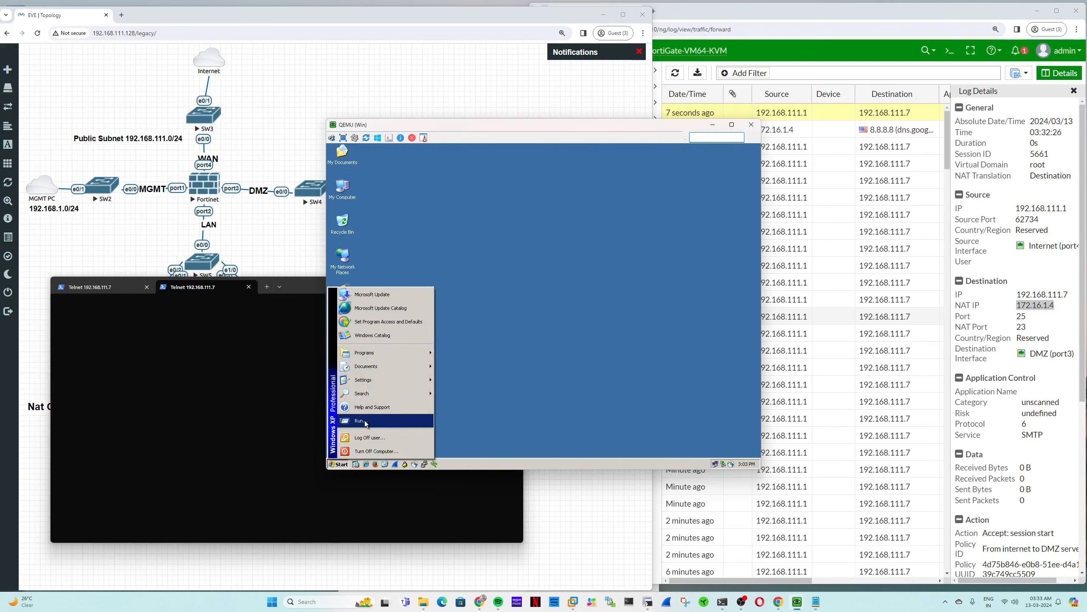
{"action": "left_click", "coordinate": [385, 419]}
{"action": "type", "text": "telnet"}
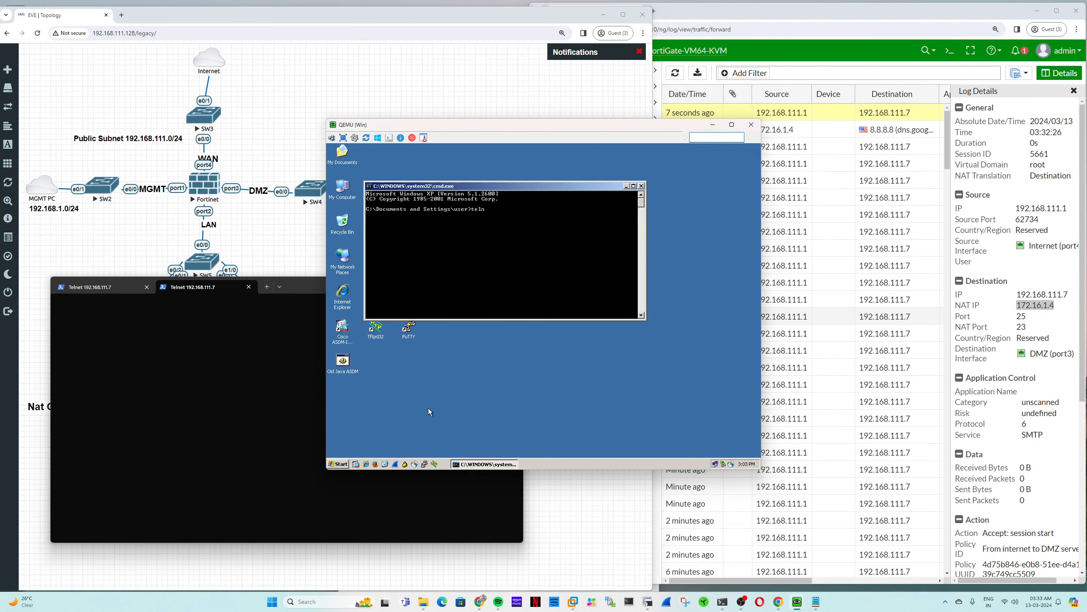
{"action": "key", "text": "Return"}
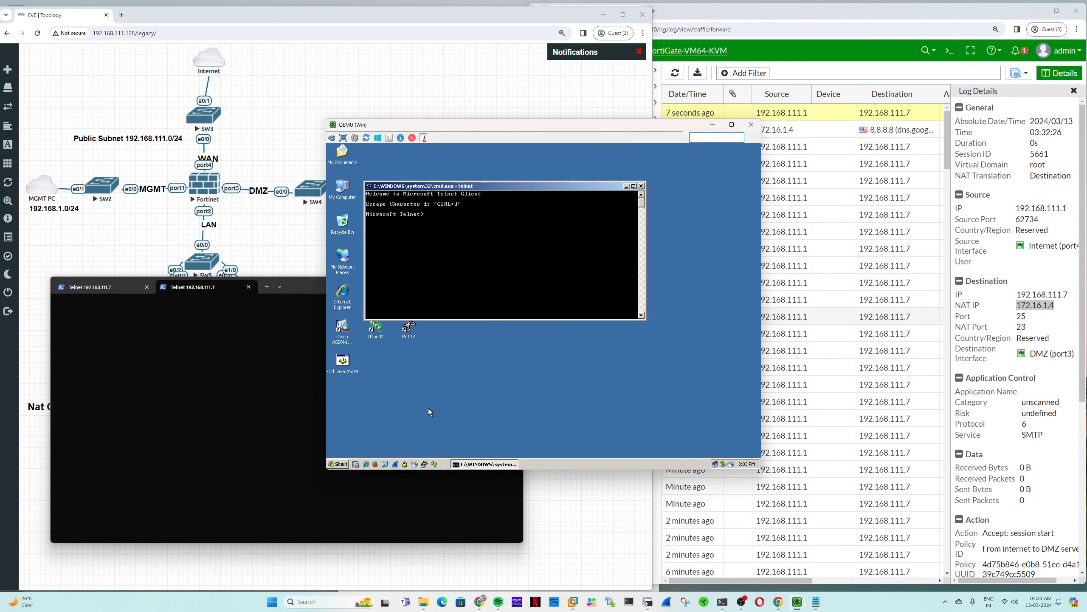
{"action": "left_click", "coordinate": [641, 186]}
{"action": "left_click", "coordinate": [713, 124]}
- Refresh the Forward Traffic log and rerun telnet to 192.168.111.7 in PowerShell
{"action": "left_click", "coordinate": [714, 116]}
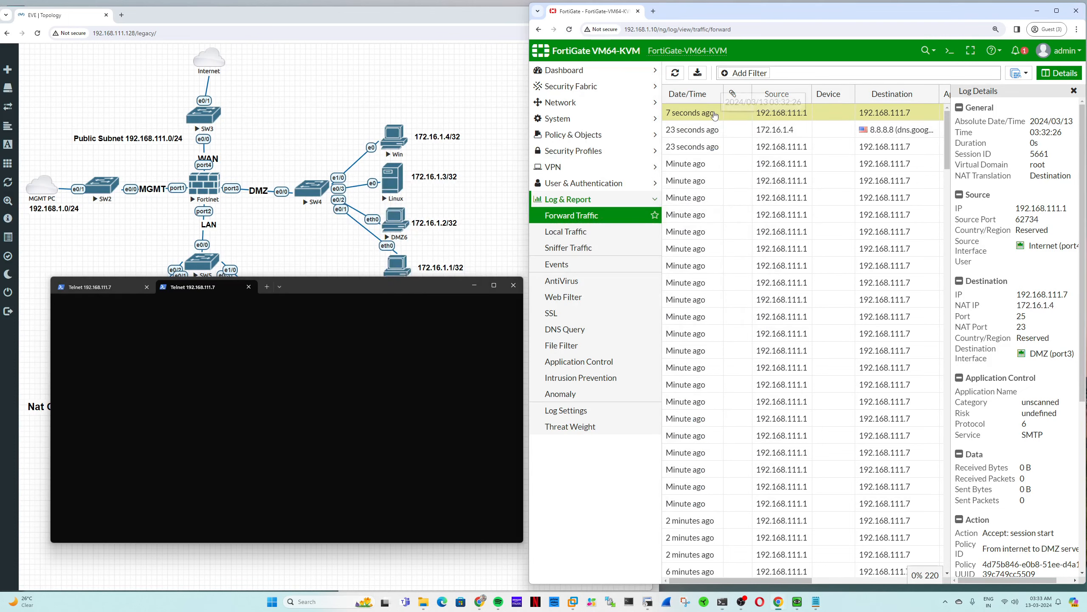
{"action": "left_click", "coordinate": [675, 76]}
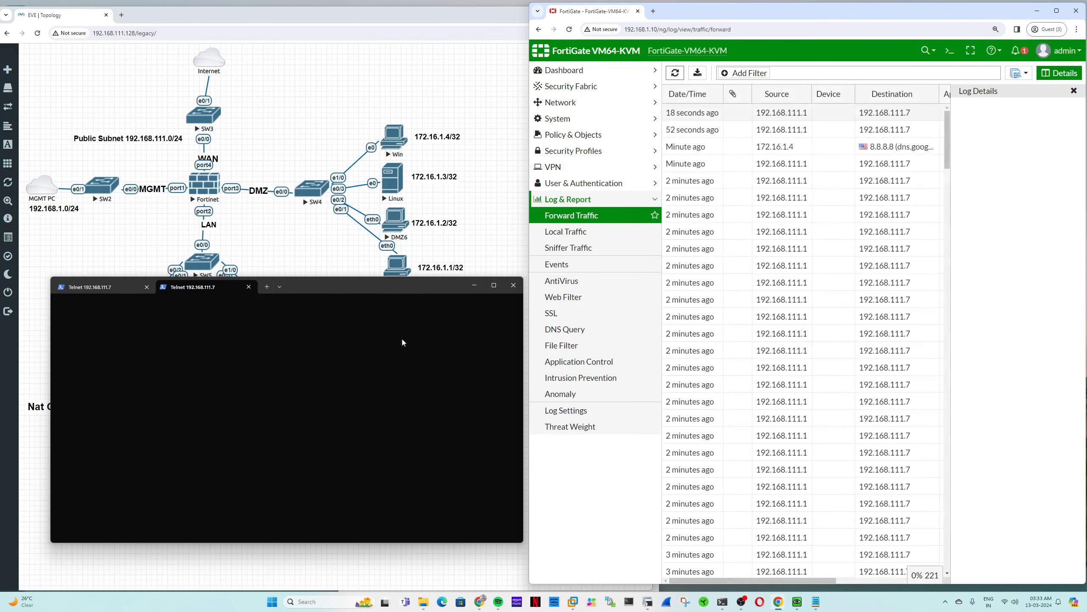
{"action": "left_click", "coordinate": [332, 353]}
{"action": "key", "text": "Return"}
{"action": "key", "text": "Return"}
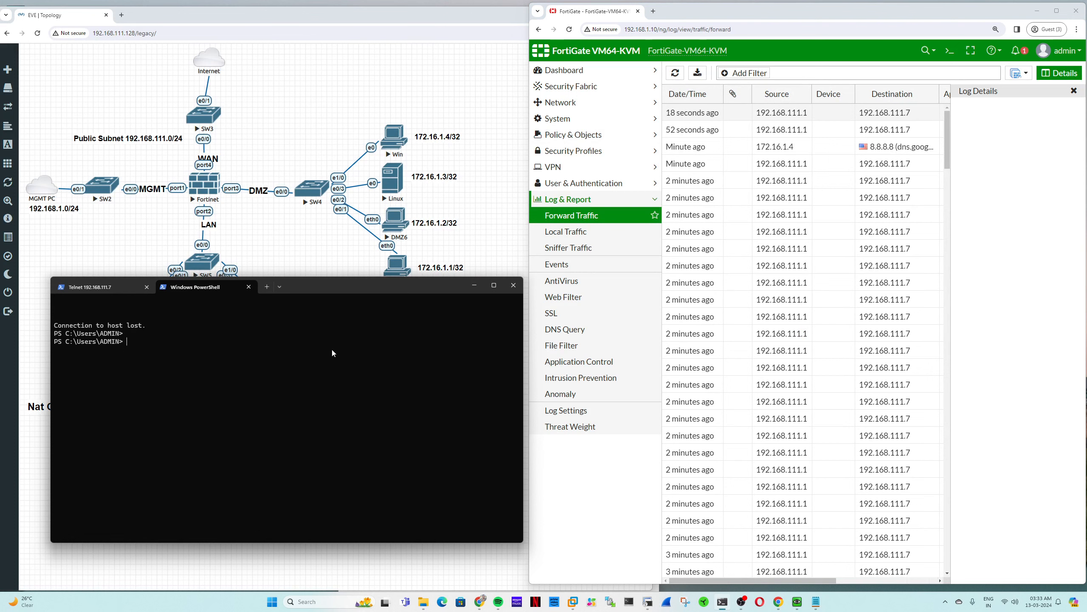
{"action": "key", "text": "Up"}
{"action": "key", "text": "Return"}
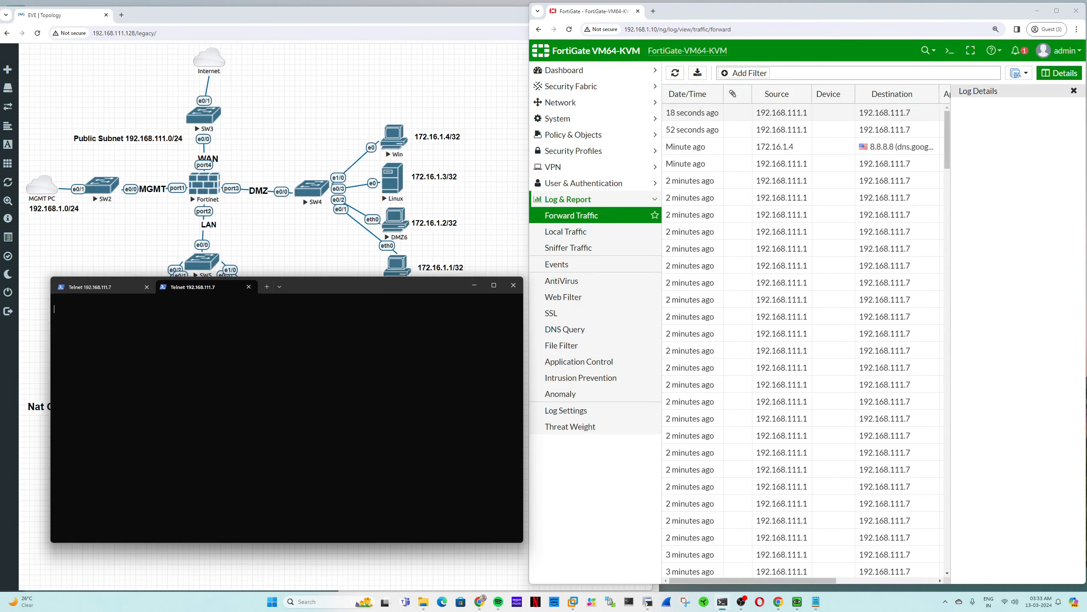
{"action": "key", "text": "Return"}
{"action": "key", "text": "Return"}
{"action": "key", "text": "Return"}
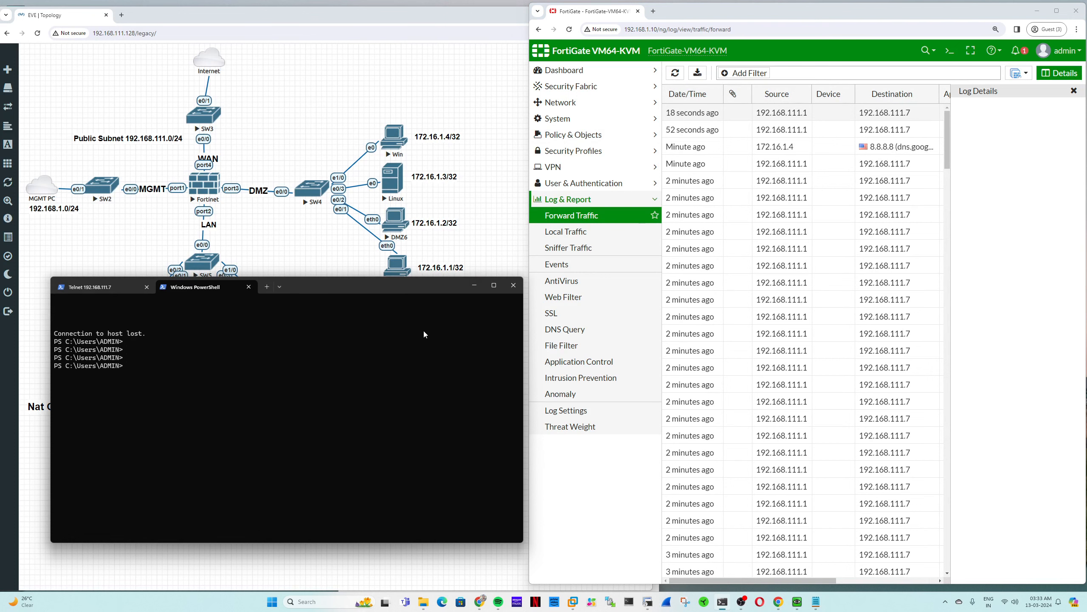
- Inspect the newest log entry: destination port 25, service SMTP, and its action
{"action": "left_click", "coordinate": [621, 223]}
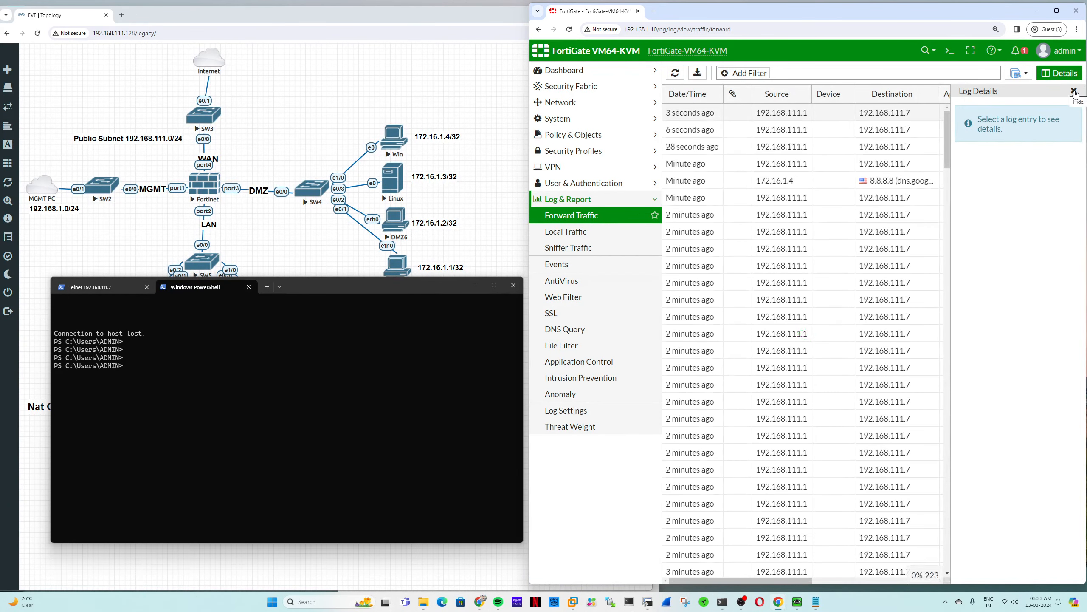
{"action": "left_click", "coordinate": [773, 115]}
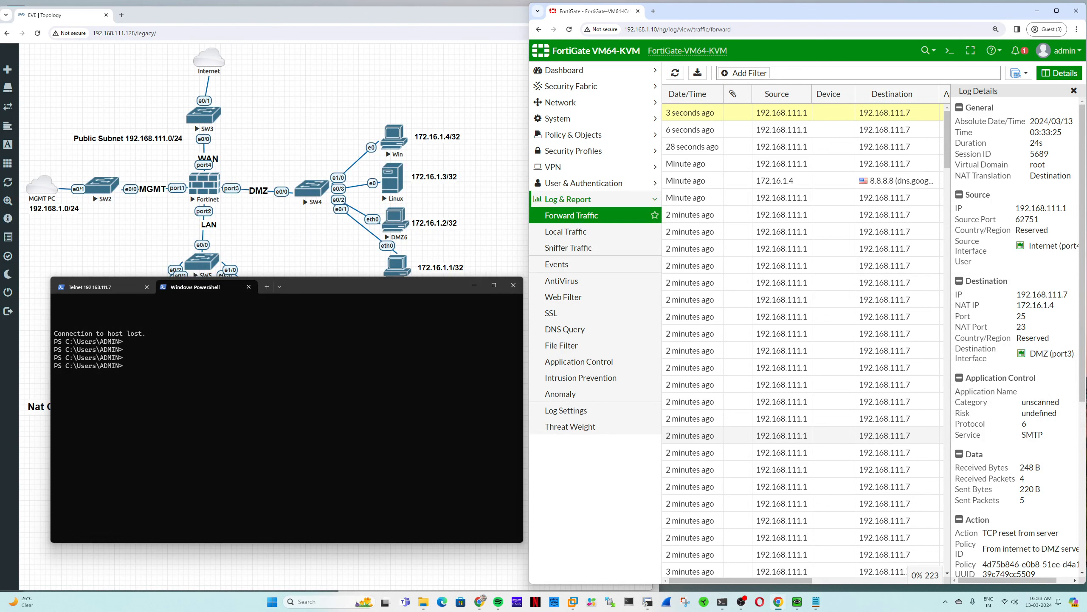
{"action": "double_click", "coordinate": [1021, 315]}
{"action": "double_click", "coordinate": [1032, 435]}
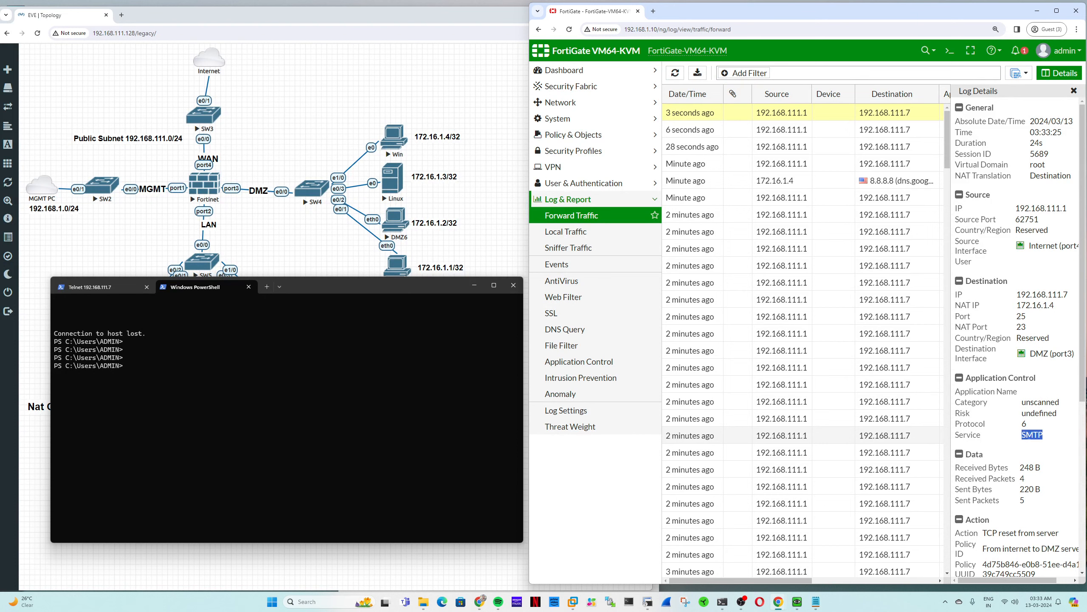
{"action": "scroll", "coordinate": [1029, 435], "scroll_direction": "down", "scroll_amount": 4}
{"action": "scroll", "coordinate": [1030, 443], "scroll_direction": "up", "scroll_amount": 4}
- Change VIP_192.168.111.7_172.16.1.4's external service port from 25 to 26 and save it
{"action": "left_click", "coordinate": [582, 151]}
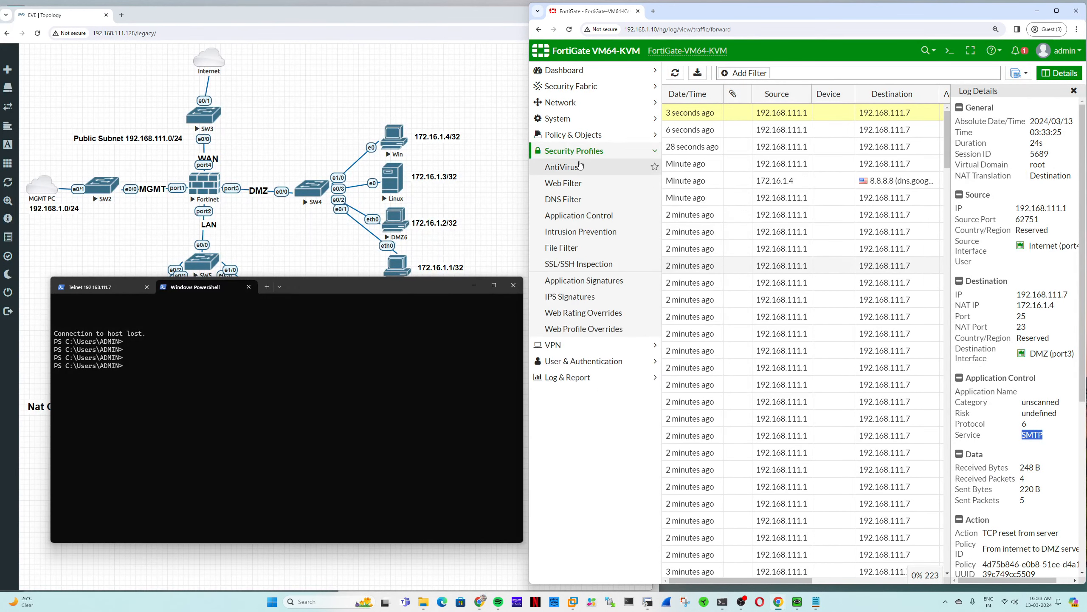
{"action": "left_click", "coordinate": [582, 135]}
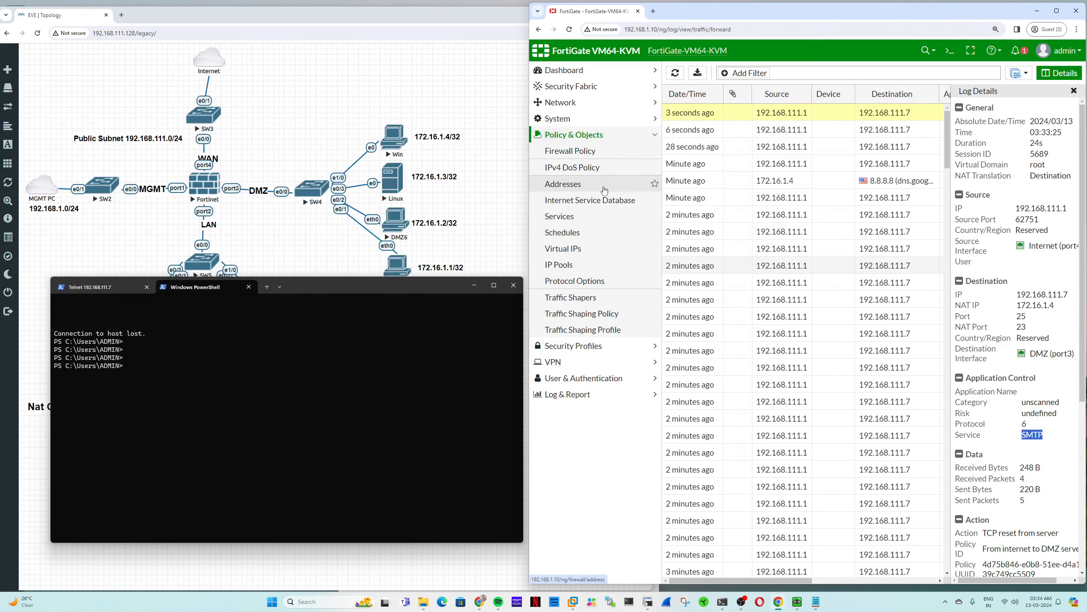
{"action": "left_click", "coordinate": [586, 257]}
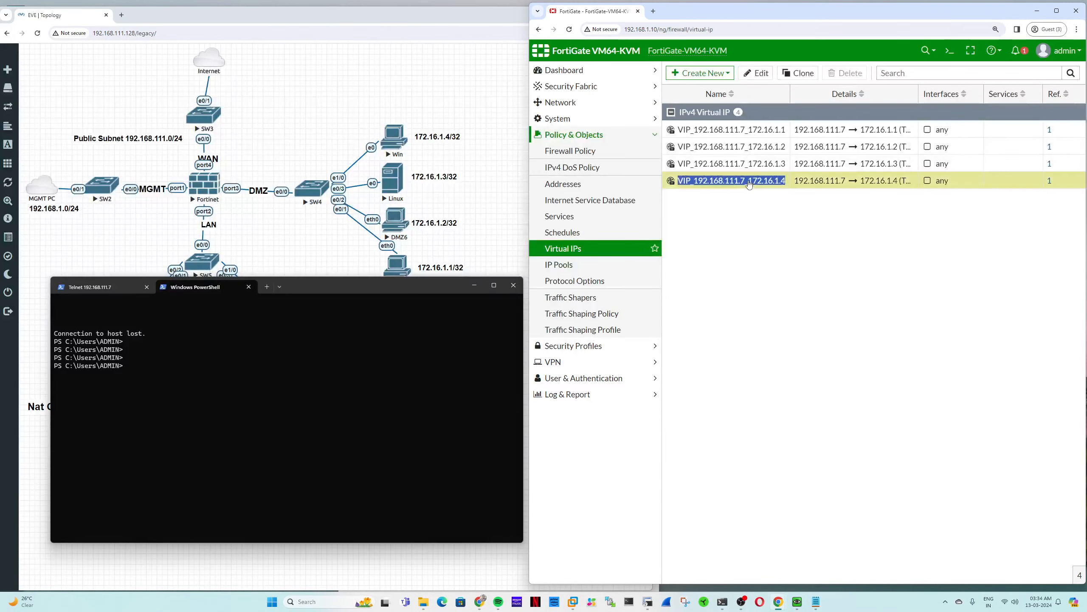
{"action": "double_click", "coordinate": [865, 180]}
{"action": "double_click", "coordinate": [776, 315]}
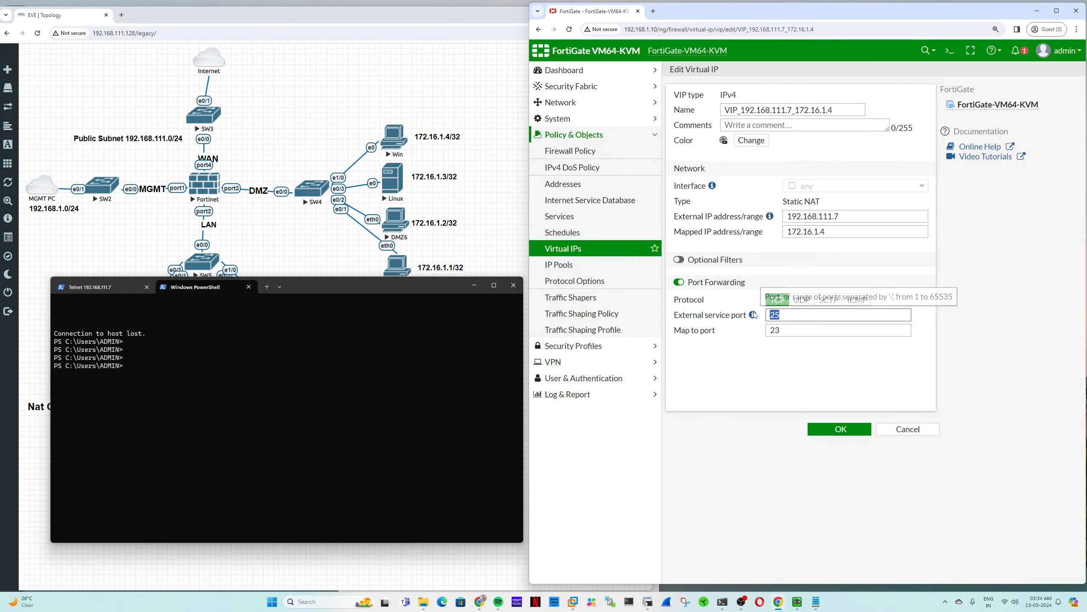
{"action": "type", "text": "32"}
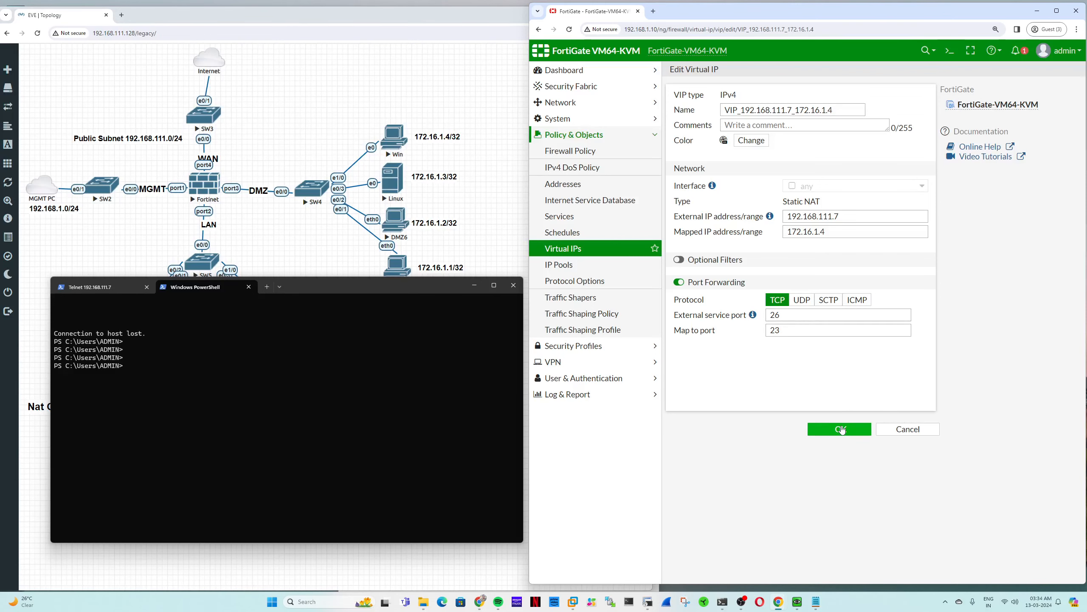
{"action": "left_click", "coordinate": [840, 429]}
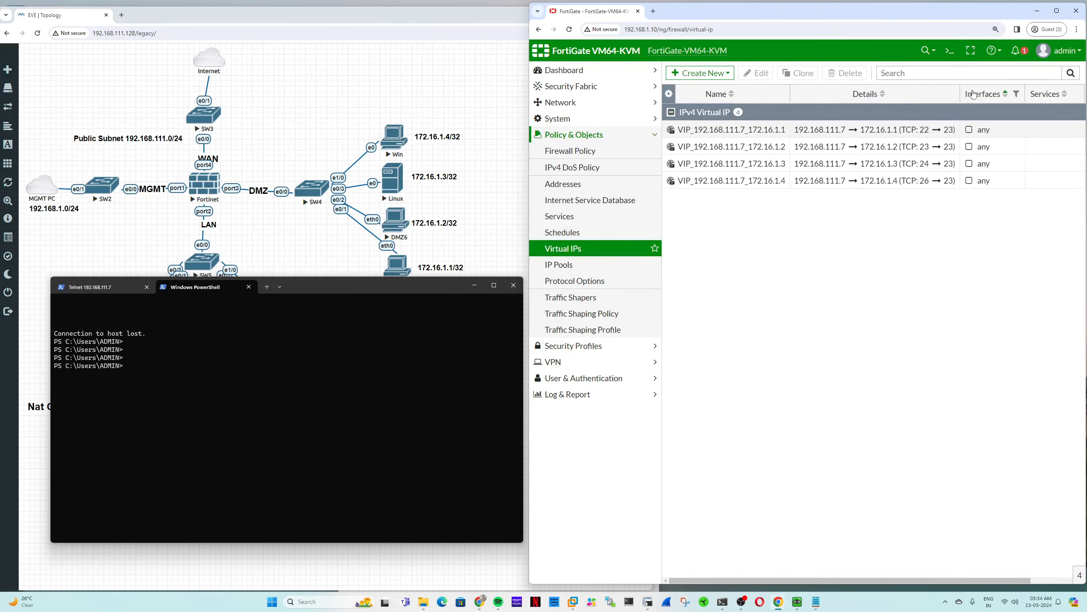
{"action": "left_click", "coordinate": [348, 352]}
- Re-run telnet to 192.168.111.7, log in, and open FortiGate's Forward Traffic log
{"action": "key", "text": "Up"}
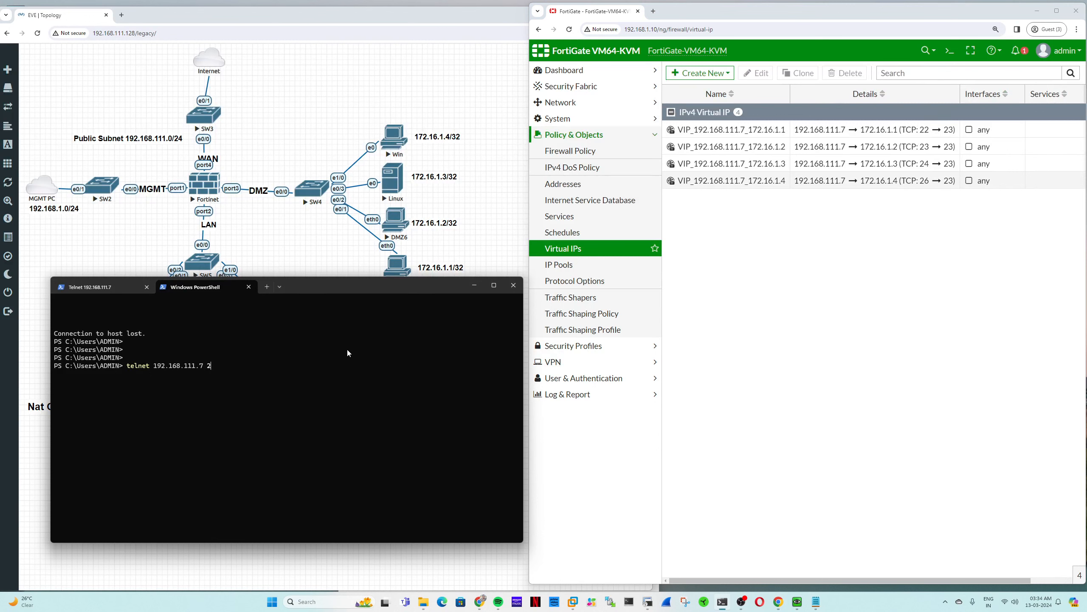
{"action": "key", "text": "Return"}
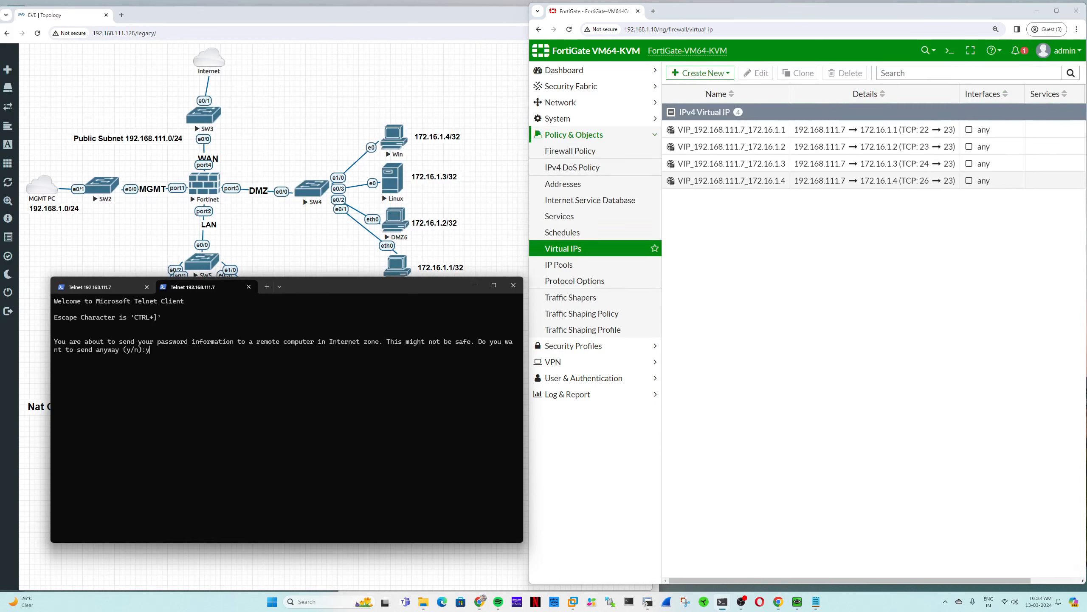
{"action": "key", "text": "Return"}
{"action": "type", "text": "ad"}
{"action": "key", "text": "BackSpace"}
{"action": "key", "text": "BackSpace"}
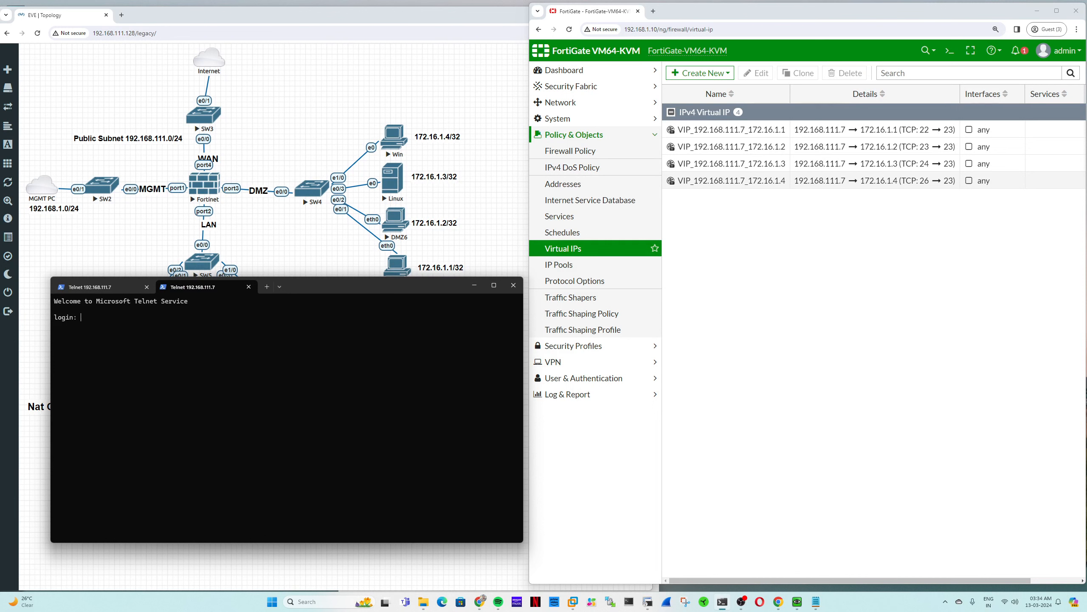
{"action": "type", "text": "user"}
{"action": "key", "text": "Return"}
{"action": "key", "text": "Return"}
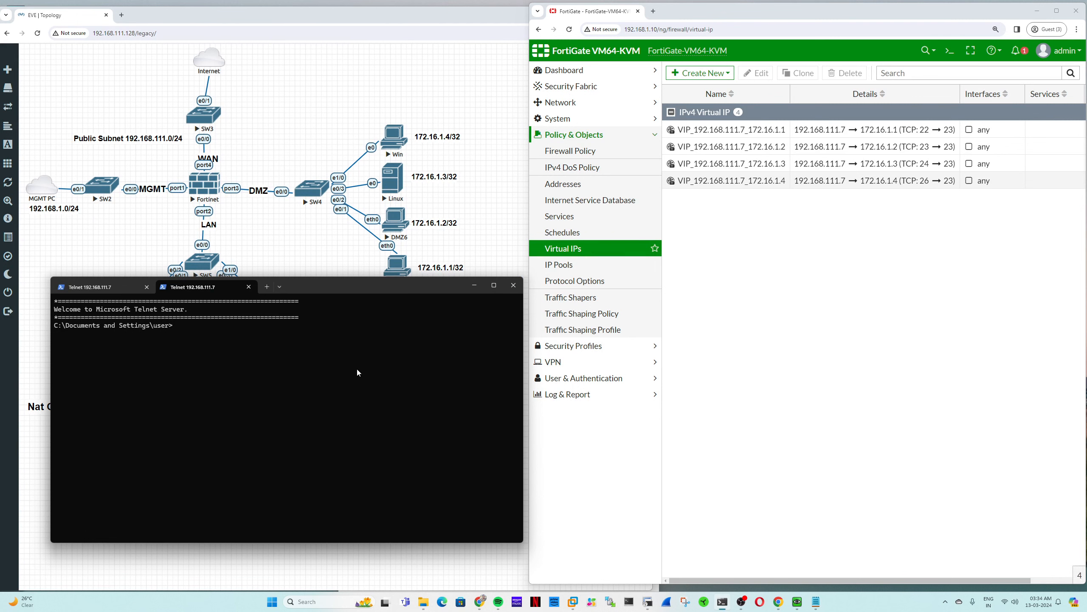
{"action": "left_click", "coordinate": [607, 396]}
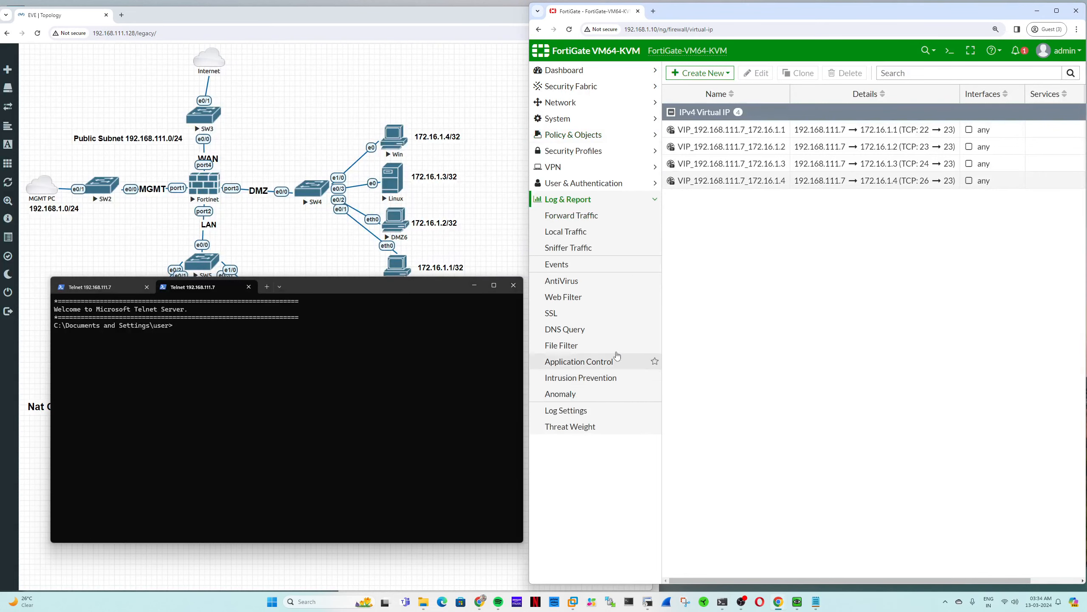
{"action": "left_click", "coordinate": [581, 219]}
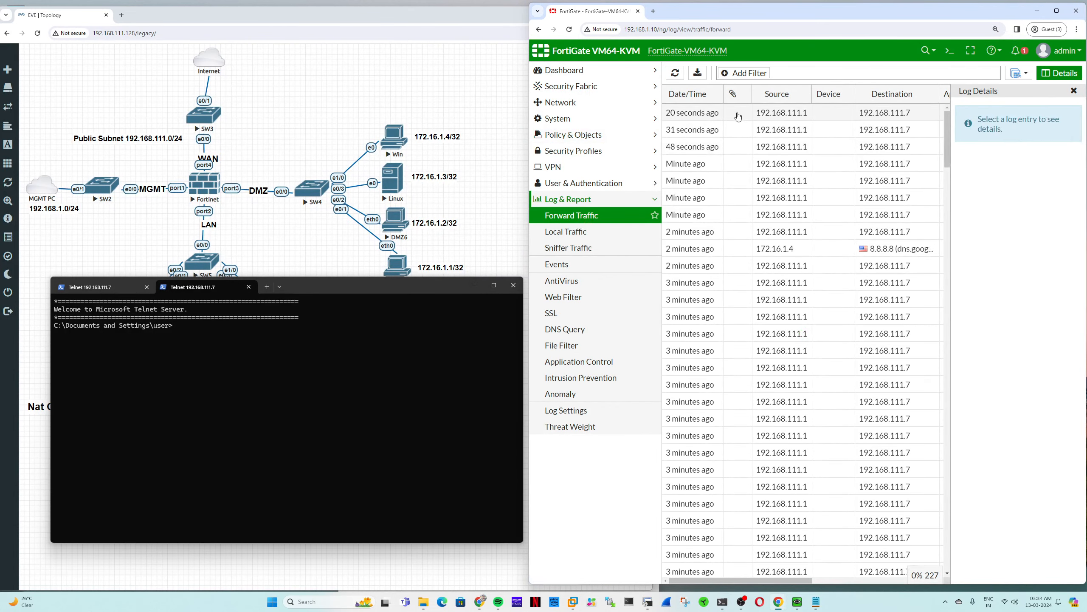
- Search Google for 'iana port' in a new tab and open IANA's port number registry
{"action": "left_click", "coordinate": [654, 11]}
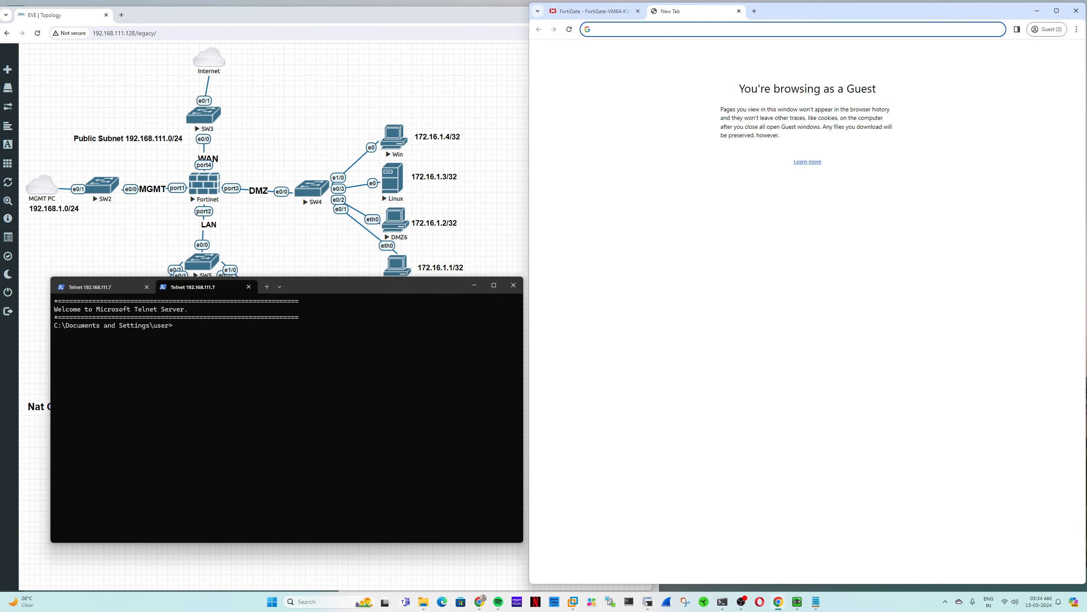
{"action": "type", "text": "iana port"}
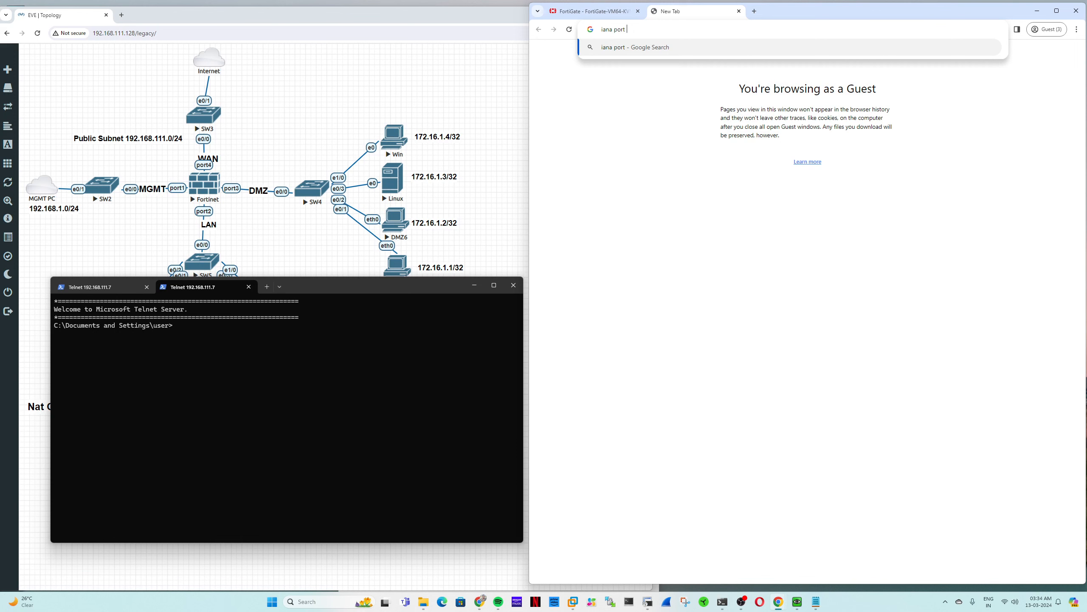
{"action": "key", "text": "Return"}
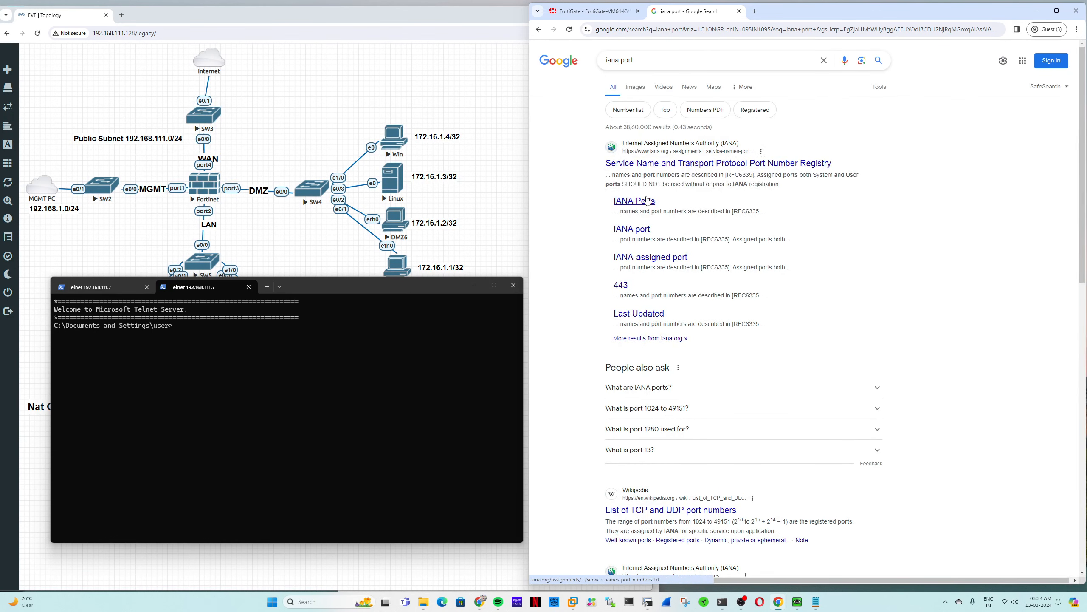
{"action": "left_click", "coordinate": [658, 260]}
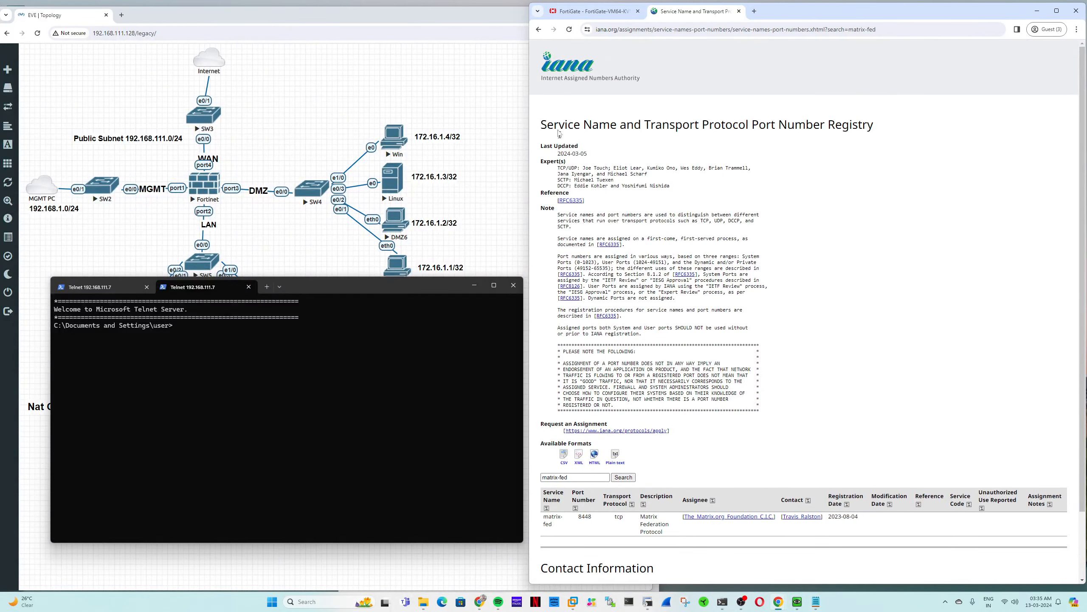
{"action": "left_click", "coordinate": [538, 29]}
{"action": "left_click", "coordinate": [635, 202]}
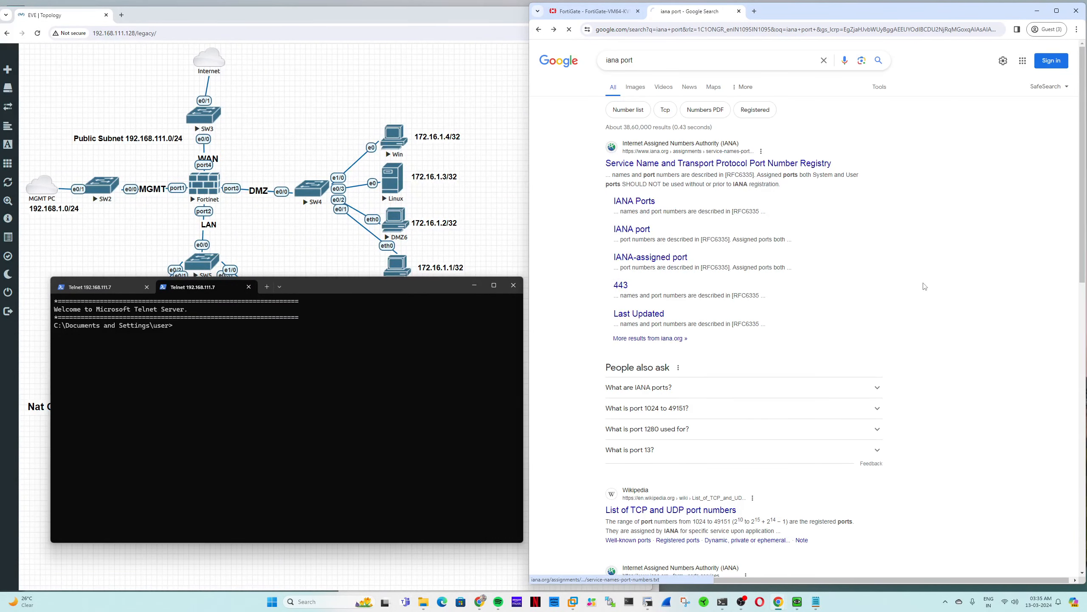
- Find and highlight the Unassigned entries for ports 26 and 28 in the registry
{"action": "scroll", "coordinate": [900, 288], "scroll_direction": "down", "scroll_amount": 5}
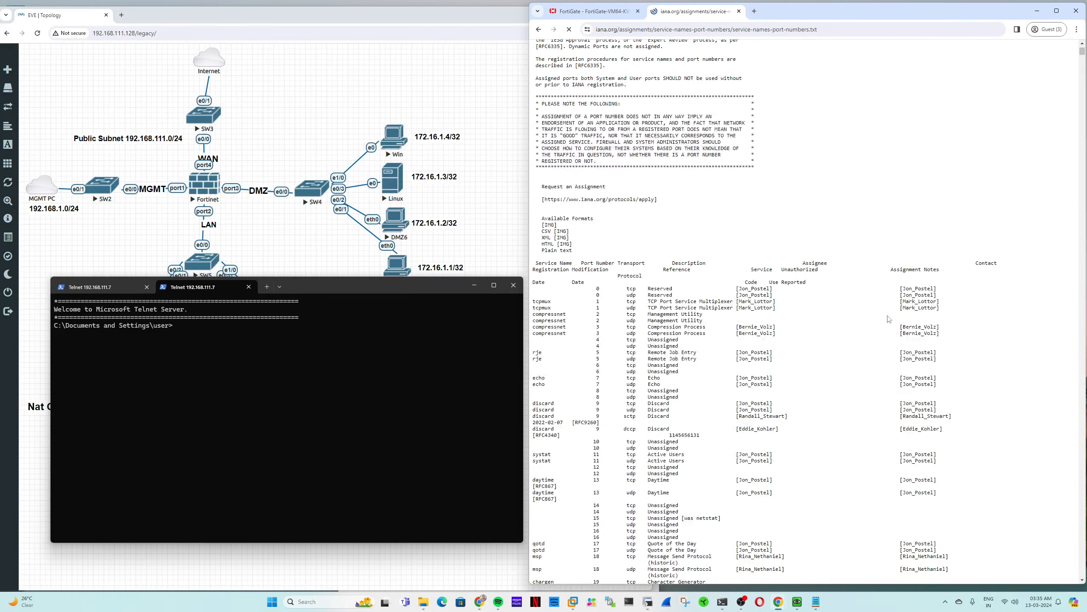
{"action": "scroll", "coordinate": [889, 319], "scroll_direction": "down", "scroll_amount": 7}
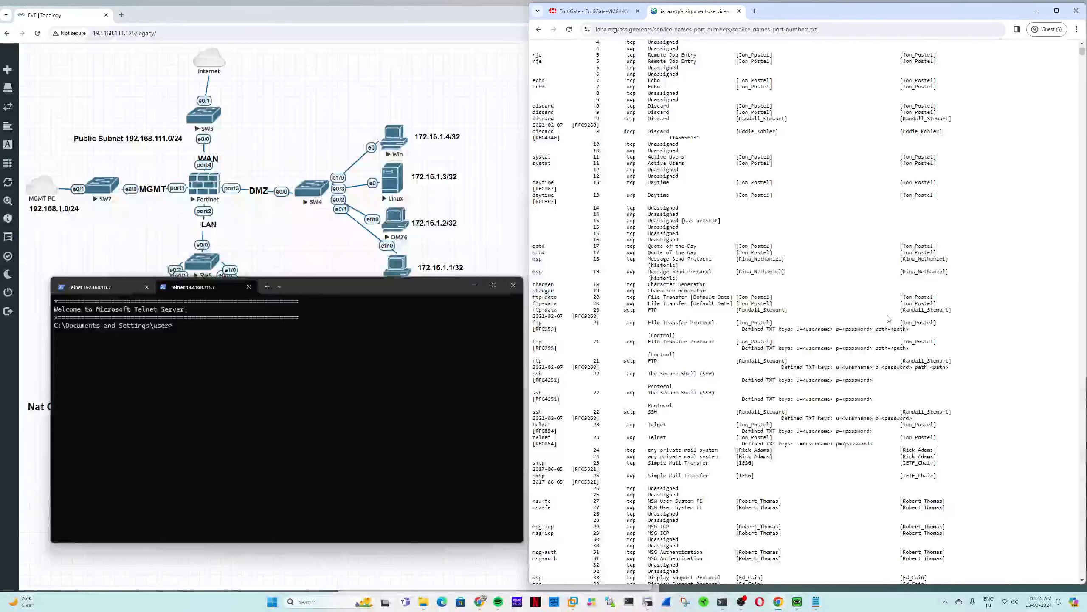
{"action": "scroll", "coordinate": [655, 407], "scroll_direction": "down", "scroll_amount": 3}
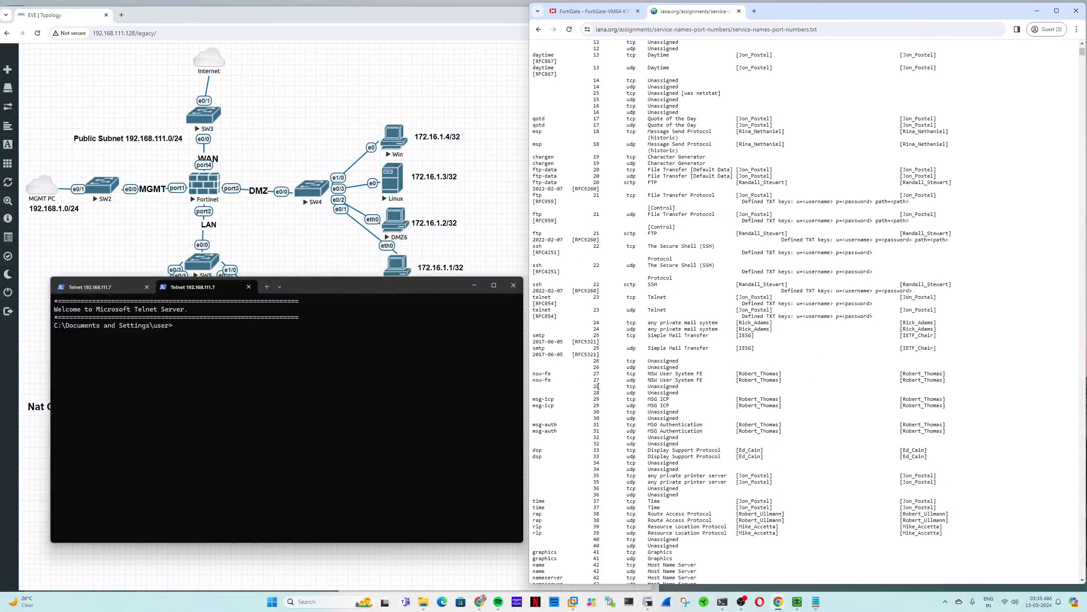
{"action": "left_click_drag", "start_coordinate": [593, 360], "coordinate": [684, 367]}
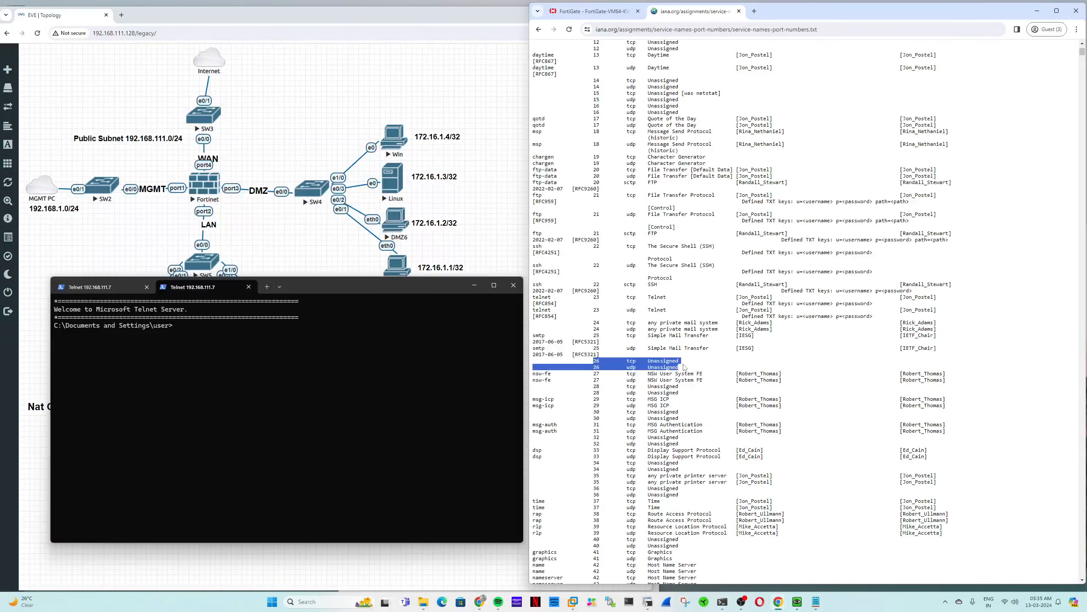
{"action": "left_click", "coordinate": [684, 367]}
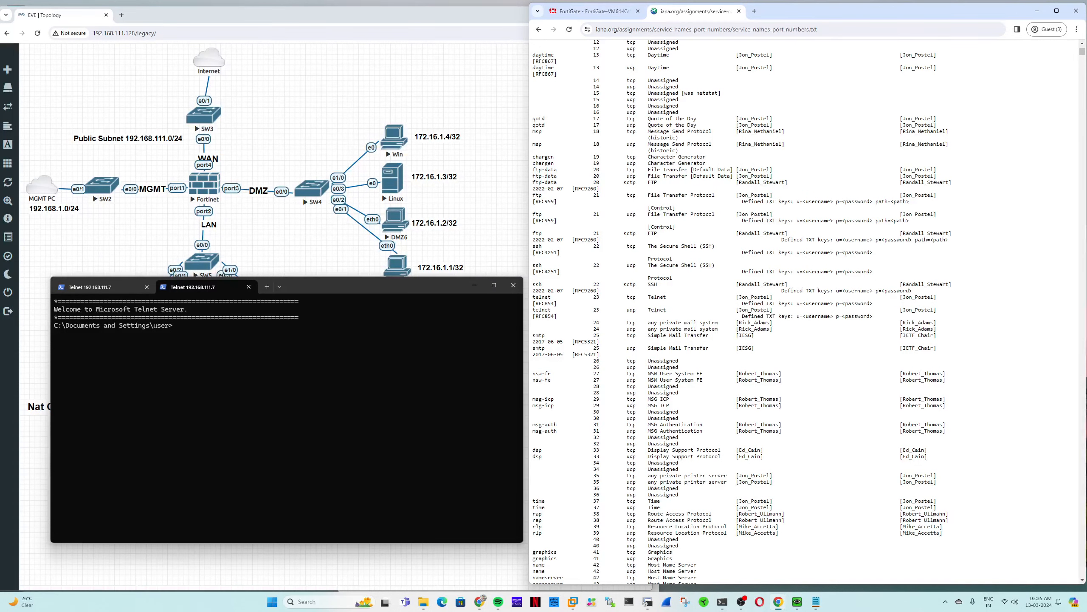
{"action": "scroll", "coordinate": [628, 360], "scroll_direction": "down", "scroll_amount": 1}
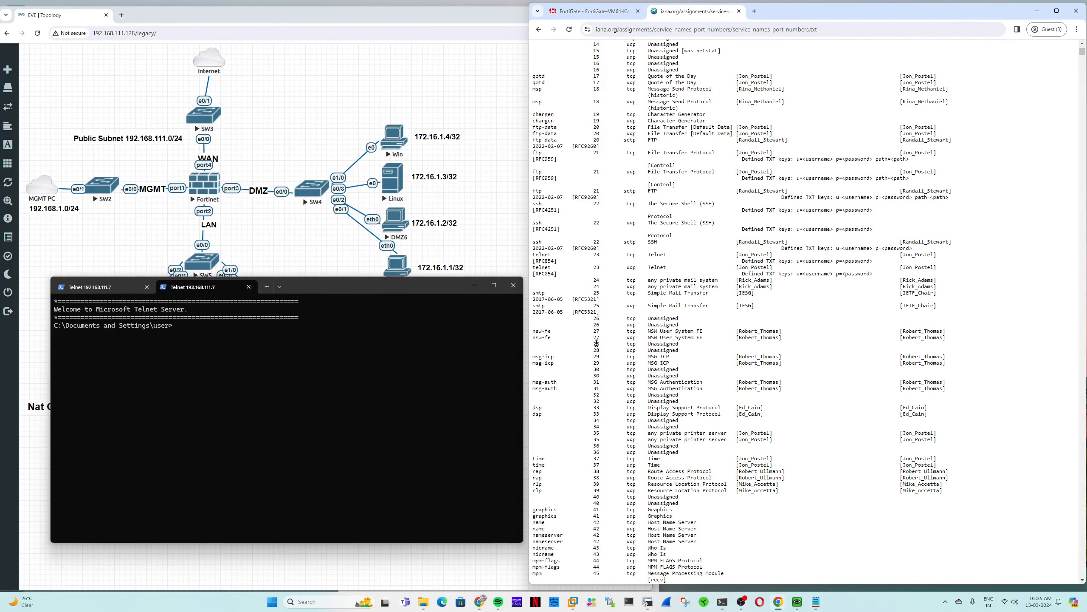
{"action": "left_click_drag", "start_coordinate": [682, 351], "coordinate": [596, 344]}
- Scroll further down and select the Unassigned line for port 100
{"action": "scroll", "coordinate": [672, 371], "scroll_direction": "down", "scroll_amount": 2}
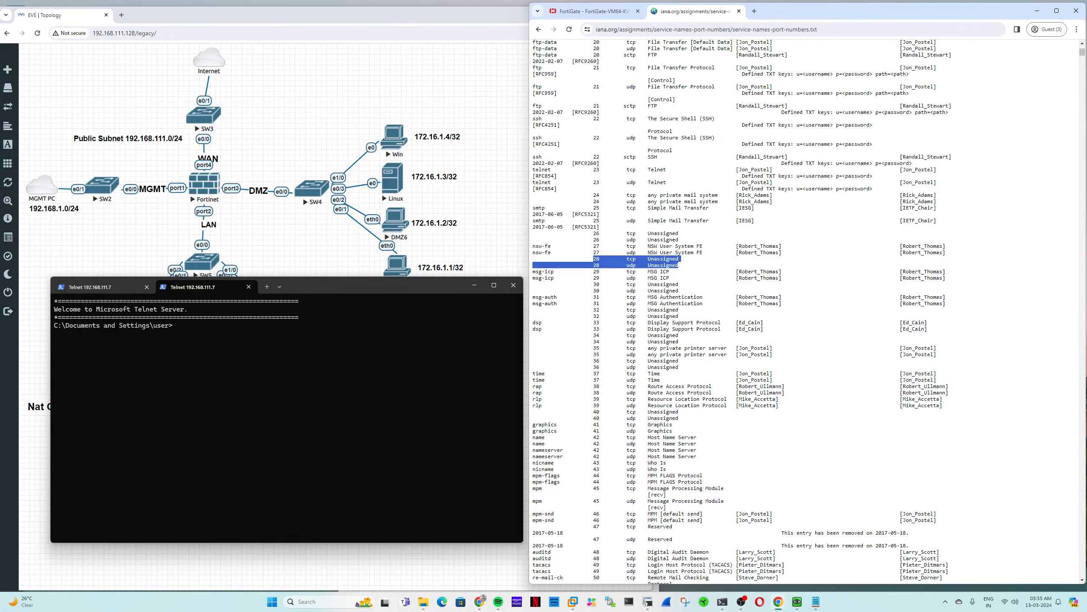
{"action": "scroll", "coordinate": [763, 448], "scroll_direction": "down", "scroll_amount": 3}
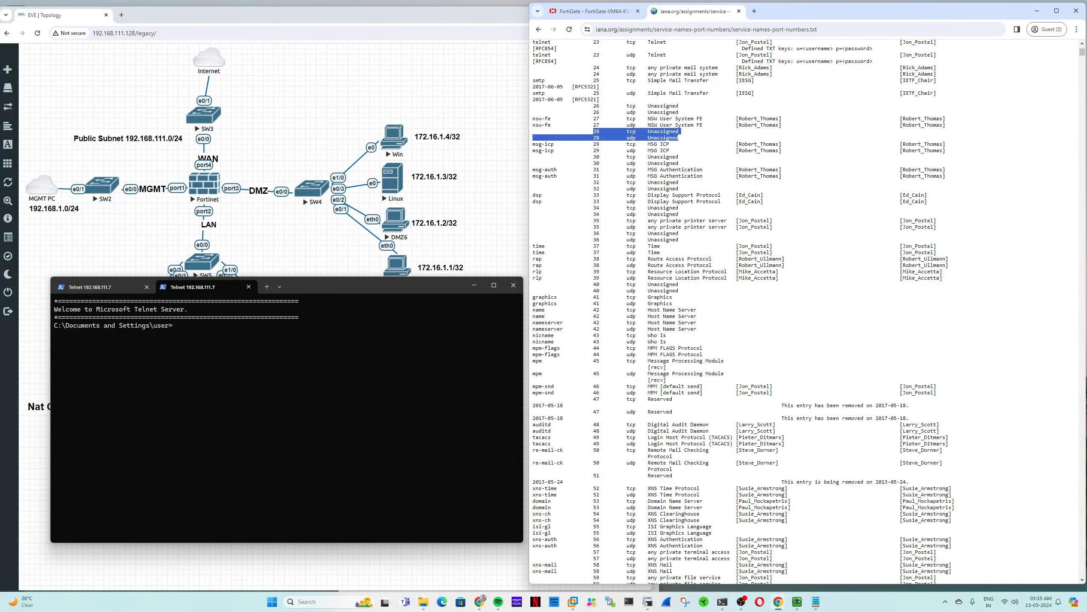
{"action": "scroll", "coordinate": [702, 432], "scroll_direction": "down", "scroll_amount": 10}
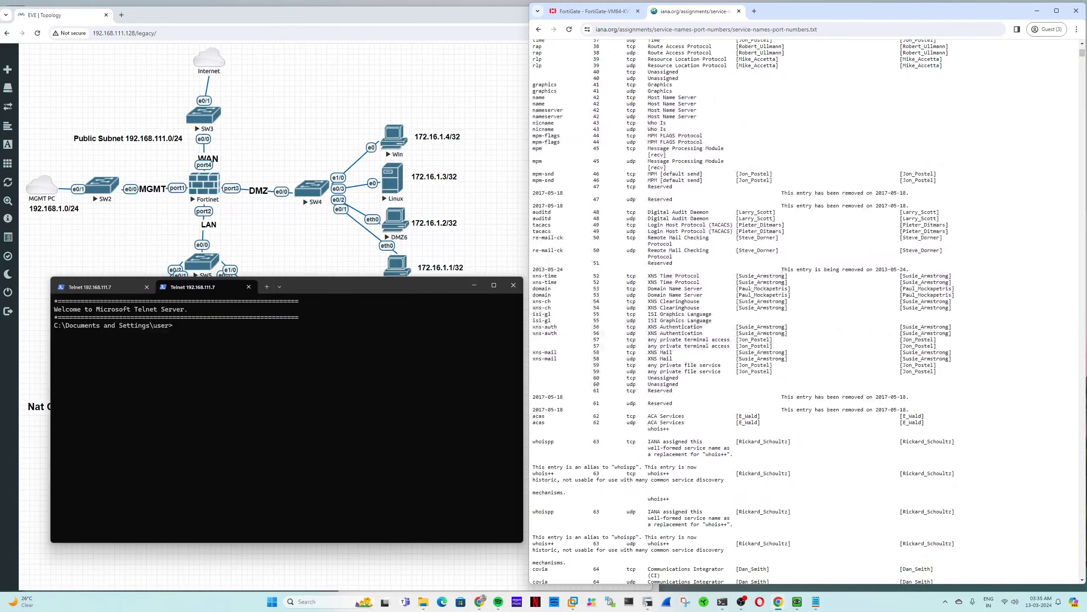
{"action": "scroll", "coordinate": [702, 431], "scroll_direction": "down", "scroll_amount": 9}
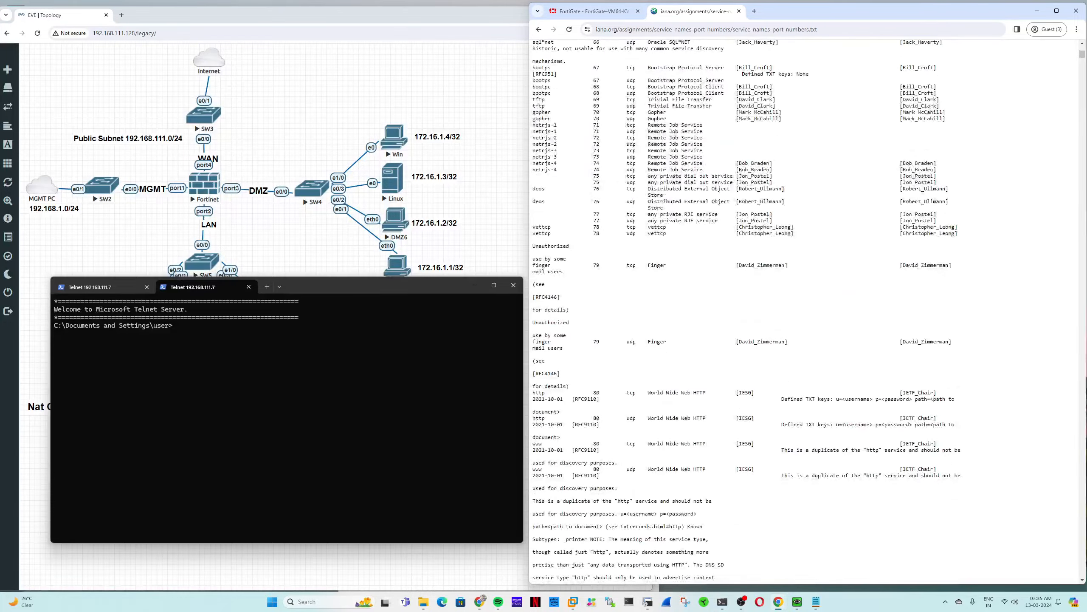
{"action": "scroll", "coordinate": [702, 431], "scroll_direction": "down", "scroll_amount": 10}
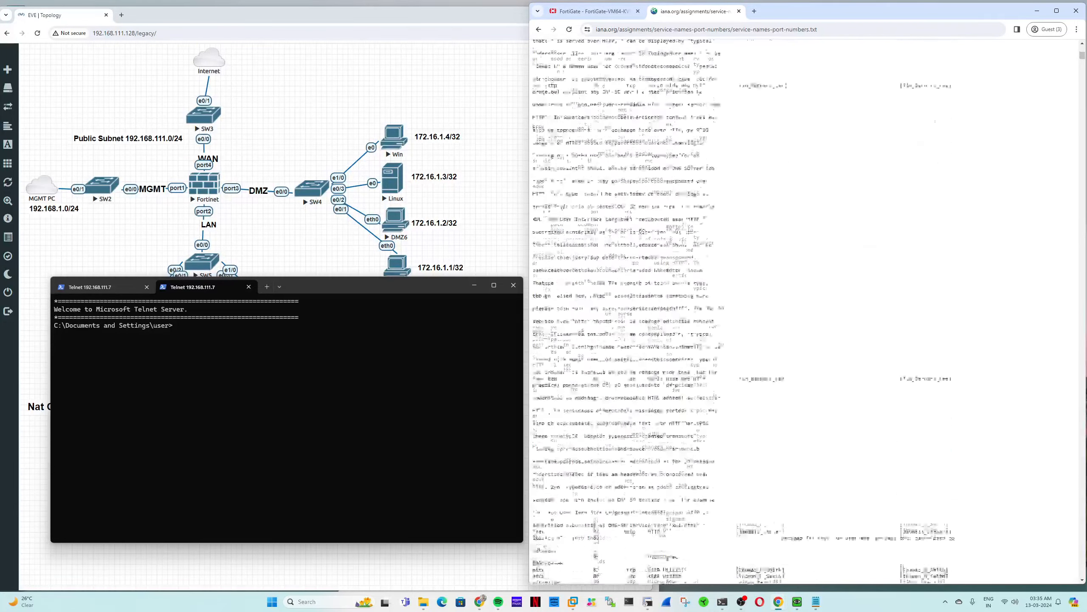
{"action": "scroll", "coordinate": [656, 386], "scroll_direction": "down", "scroll_amount": 9}
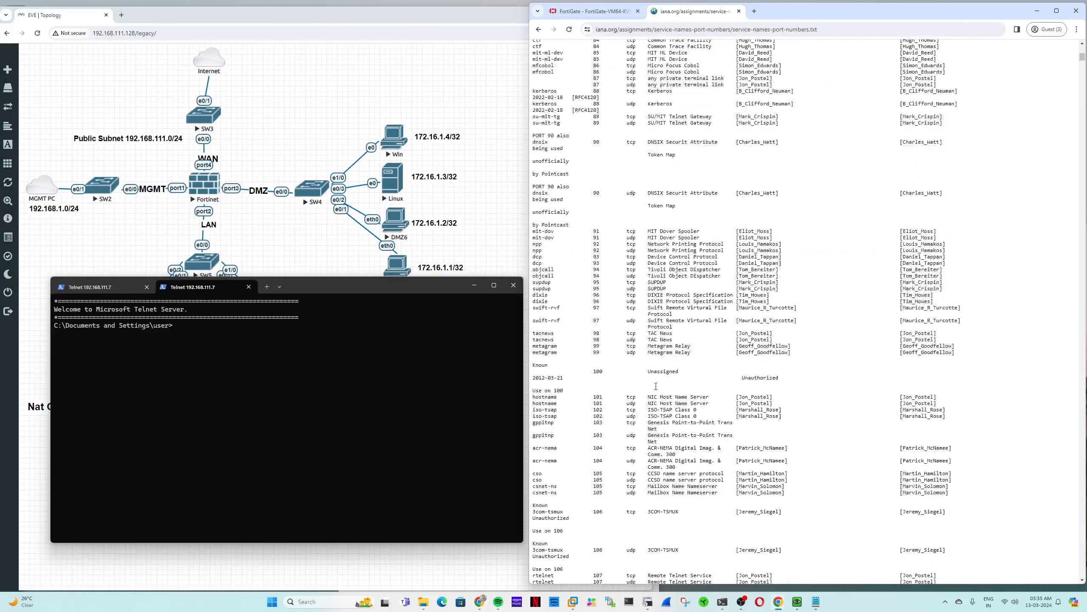
{"action": "left_click_drag", "start_coordinate": [780, 378], "coordinate": [532, 369]}
{"action": "left_click", "coordinate": [727, 373]}
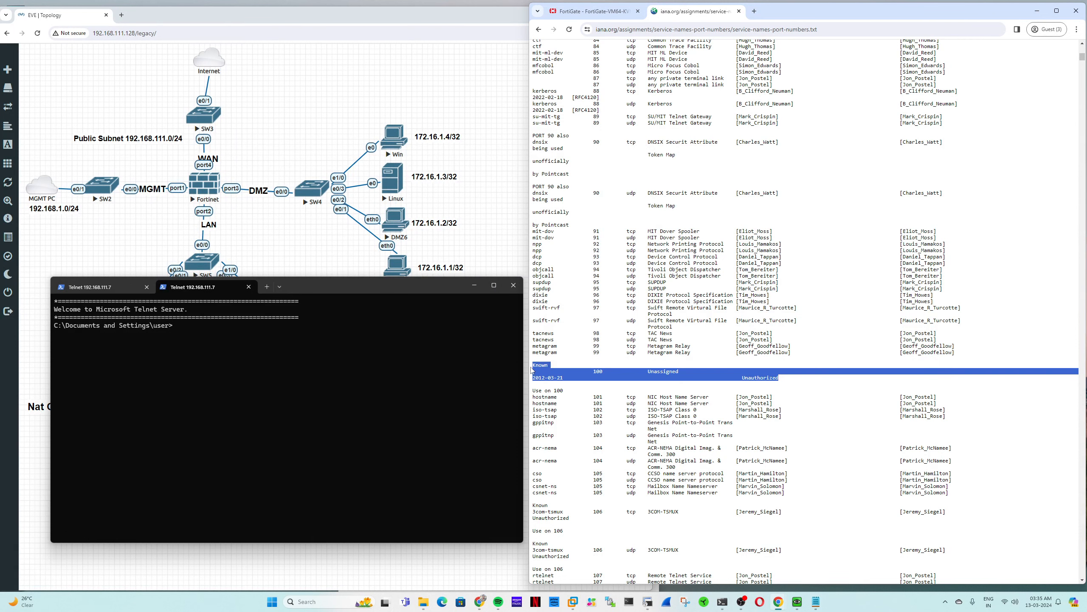
{"action": "triple_click", "coordinate": [599, 372]}
{"action": "left_click", "coordinate": [686, 331]}
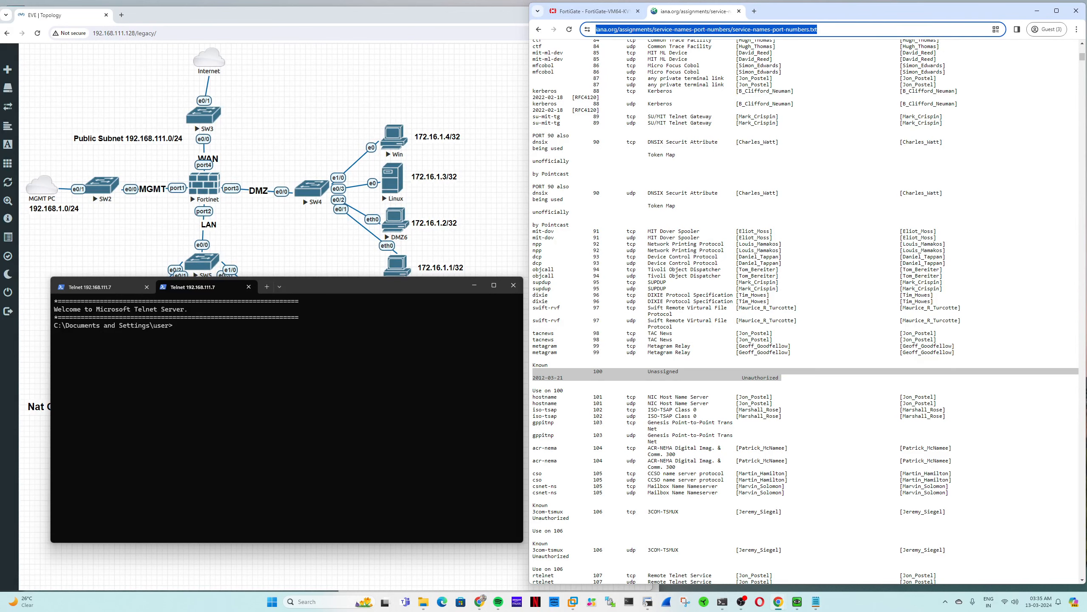
{"action": "scroll", "coordinate": [685, 331], "scroll_direction": "down", "scroll_amount": 2}
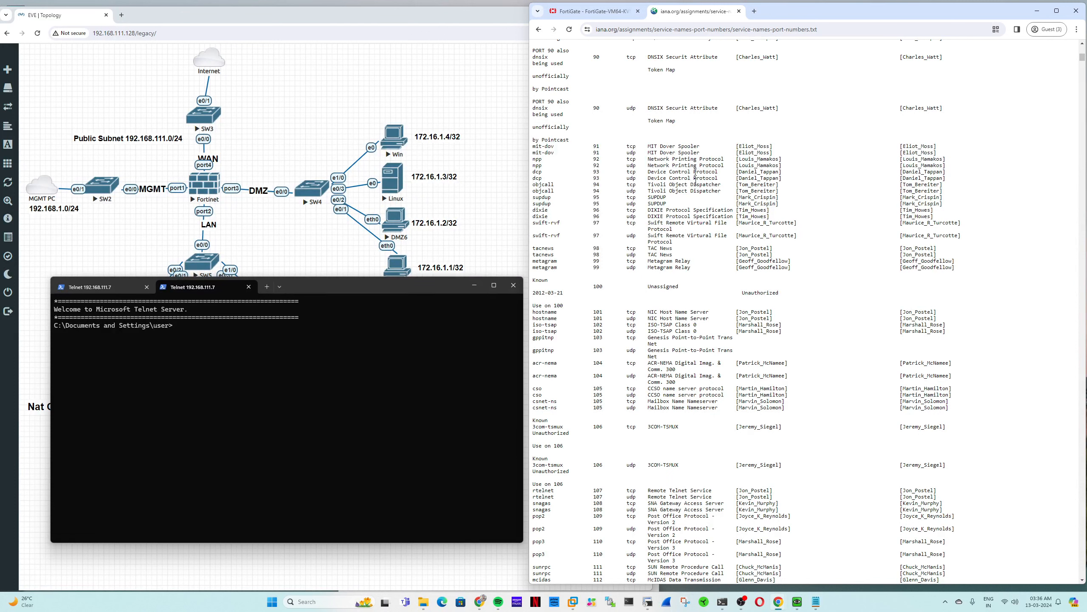
- Close the IANA registry tab and minimize Telnet to reveal the EVE-NG lab topology
{"action": "left_click", "coordinate": [739, 11]}
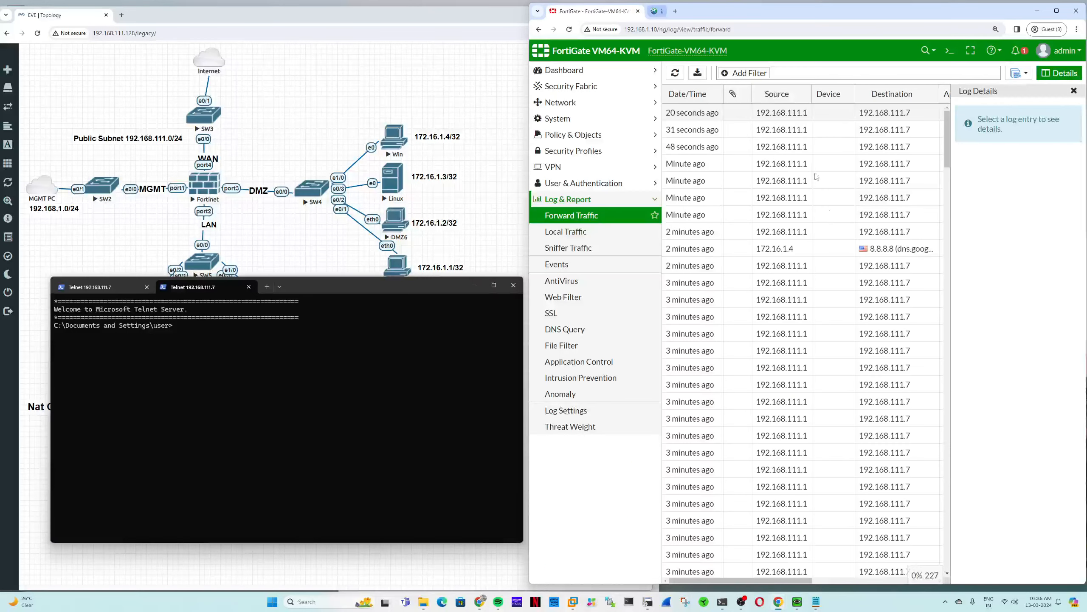
{"action": "mouse_move", "coordinate": [708, 114]}
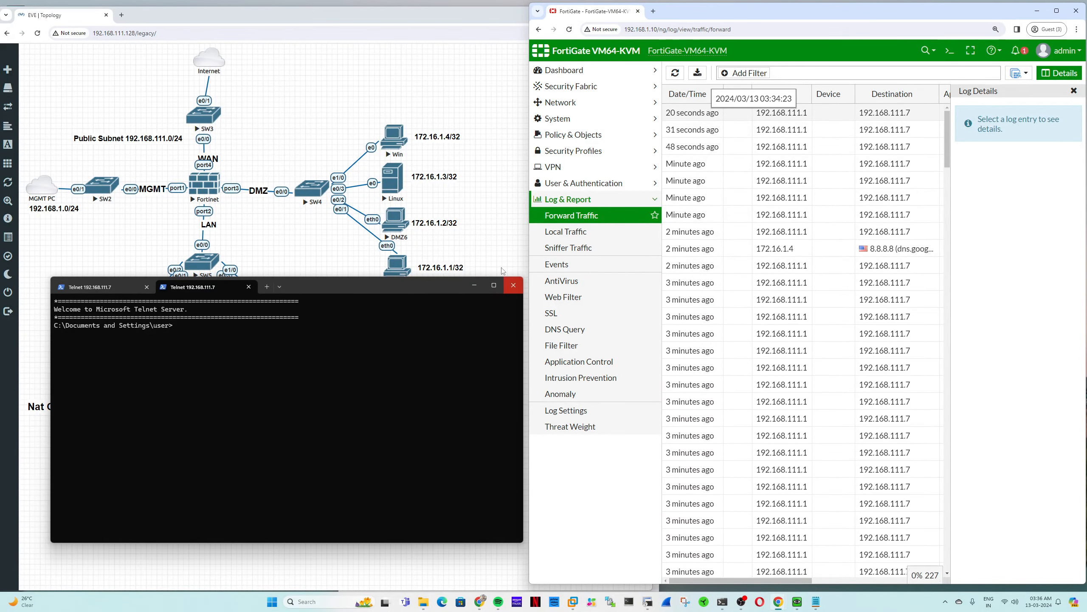
{"action": "left_click", "coordinate": [475, 284]}
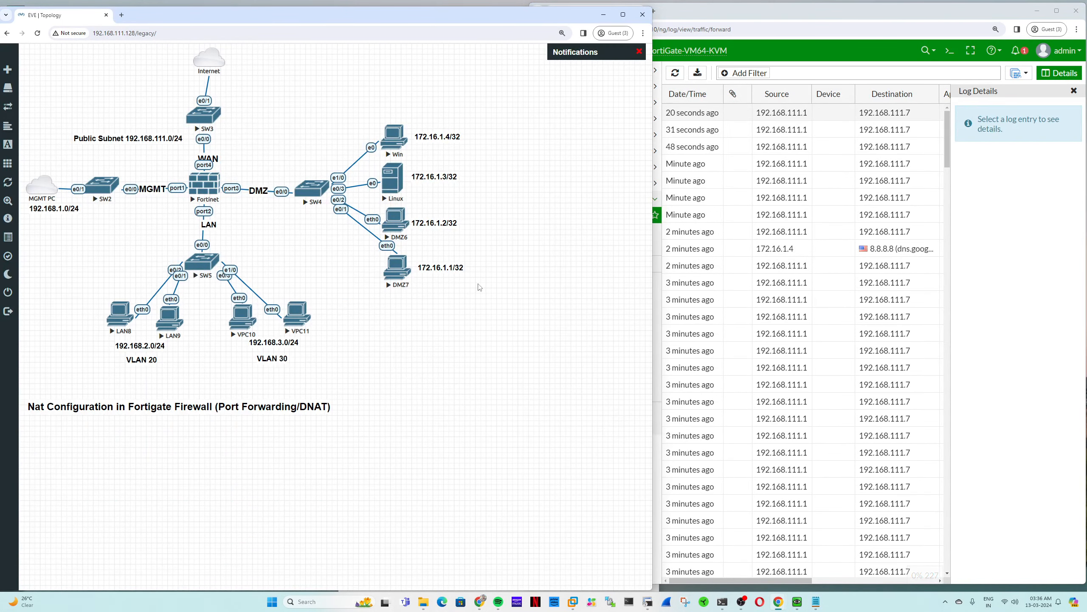